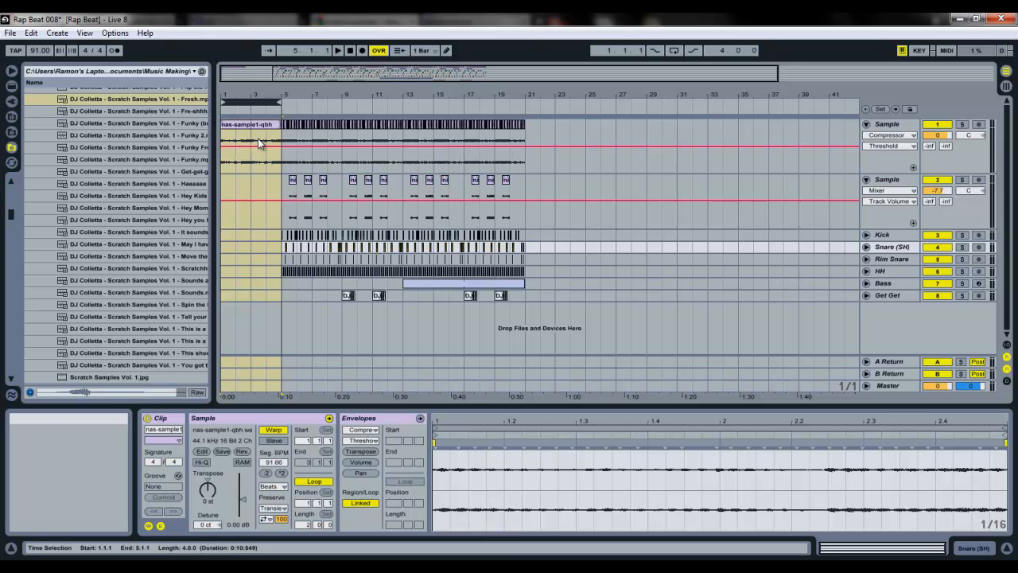
Play back the whole arrangement from bar 1 to its end at bar 21.
{"action": "left_click_drag", "start_coordinate": [301, 84], "coordinate": [363, 99]}
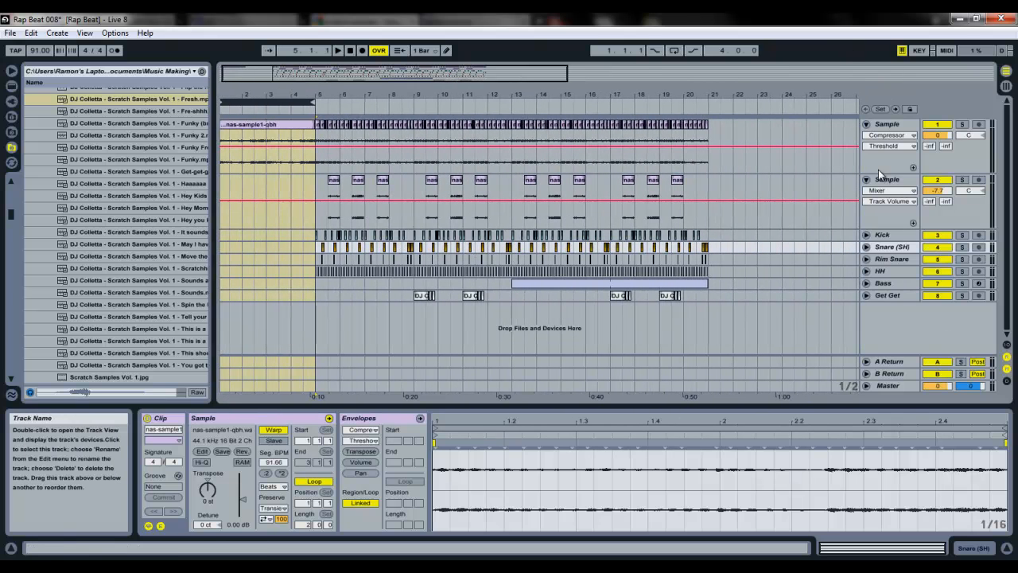
{"action": "left_click", "coordinate": [266, 231]}
{"action": "left_click", "coordinate": [271, 107]}
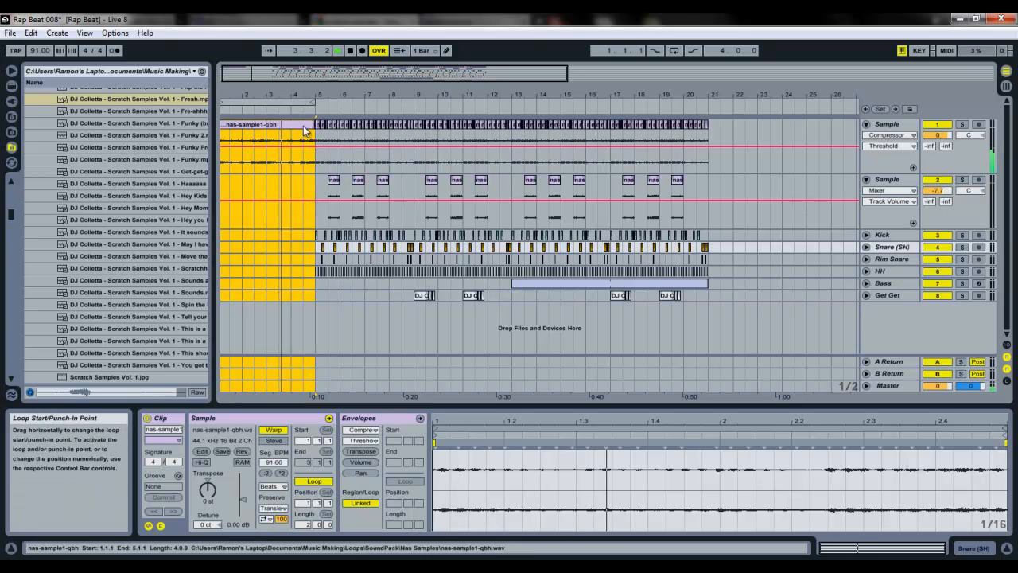
{"action": "left_click", "coordinate": [317, 204]}
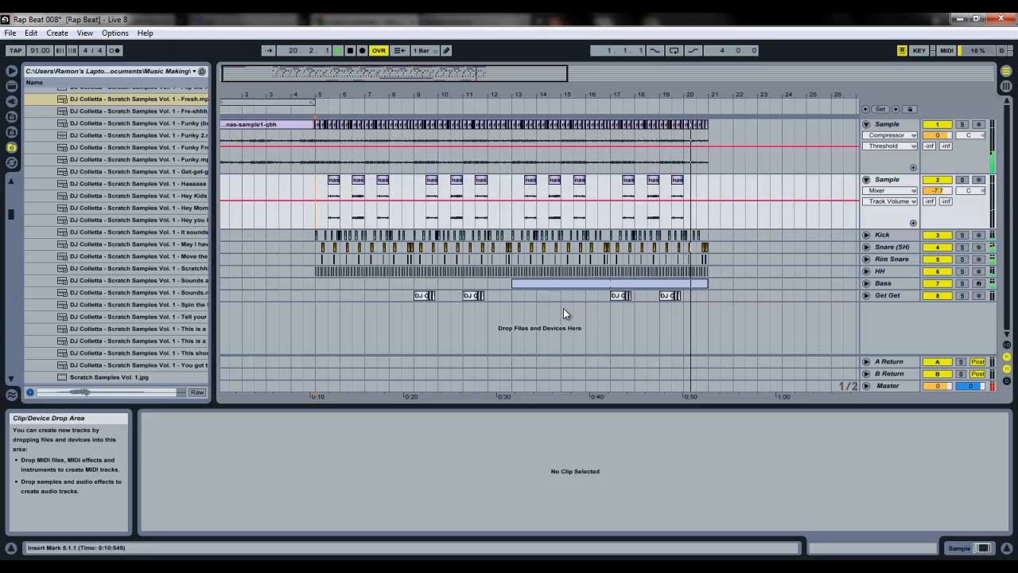
{"action": "key", "text": "space"}
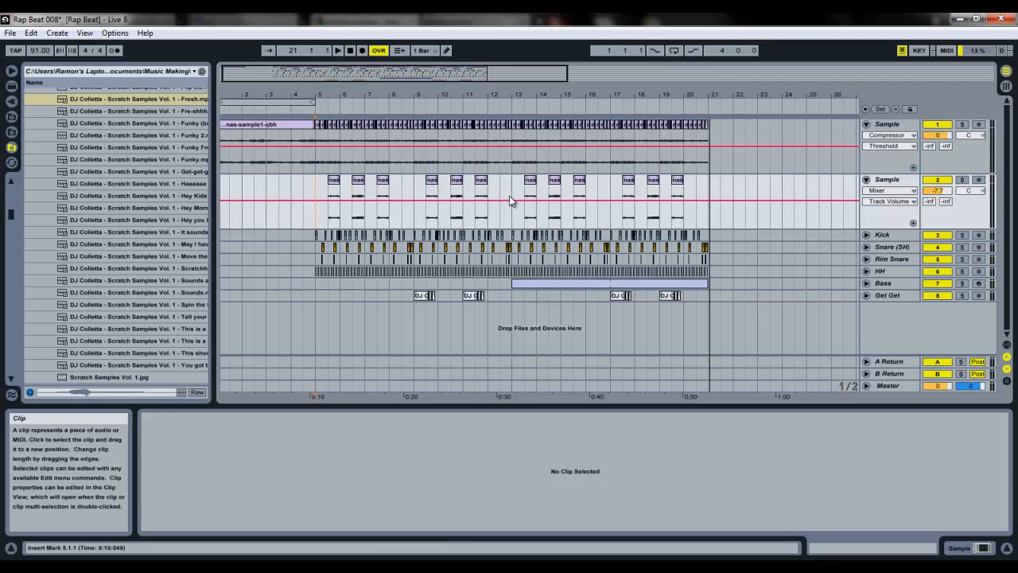
Collapse the scratch samples' Clean folder in the file browser and expand the SoundPack folder to browse its kits.
{"action": "left_click", "coordinate": [264, 123]}
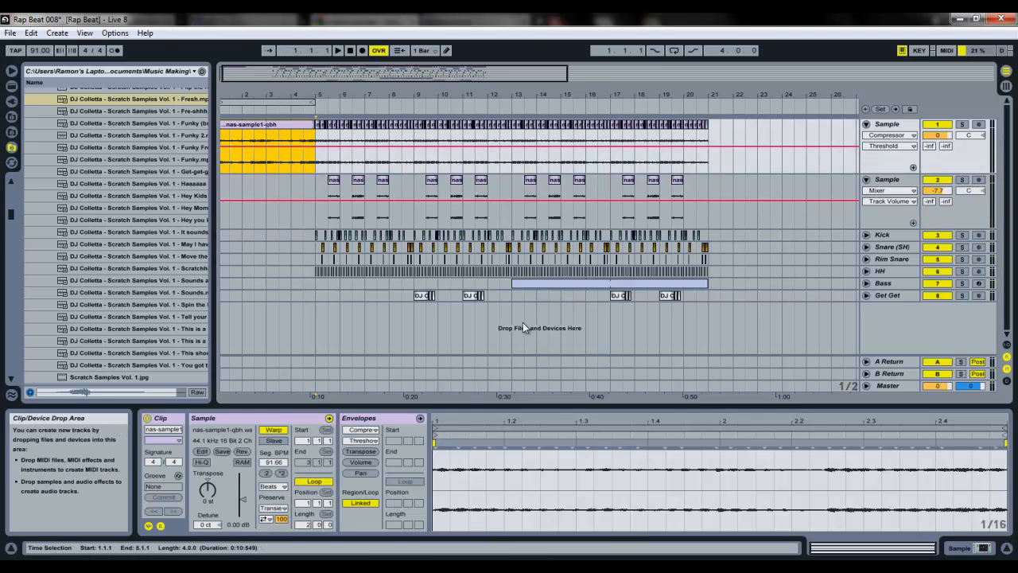
{"action": "scroll", "coordinate": [59, 132], "scroll_direction": "up", "scroll_amount": 5}
{"action": "left_click", "coordinate": [58, 127]}
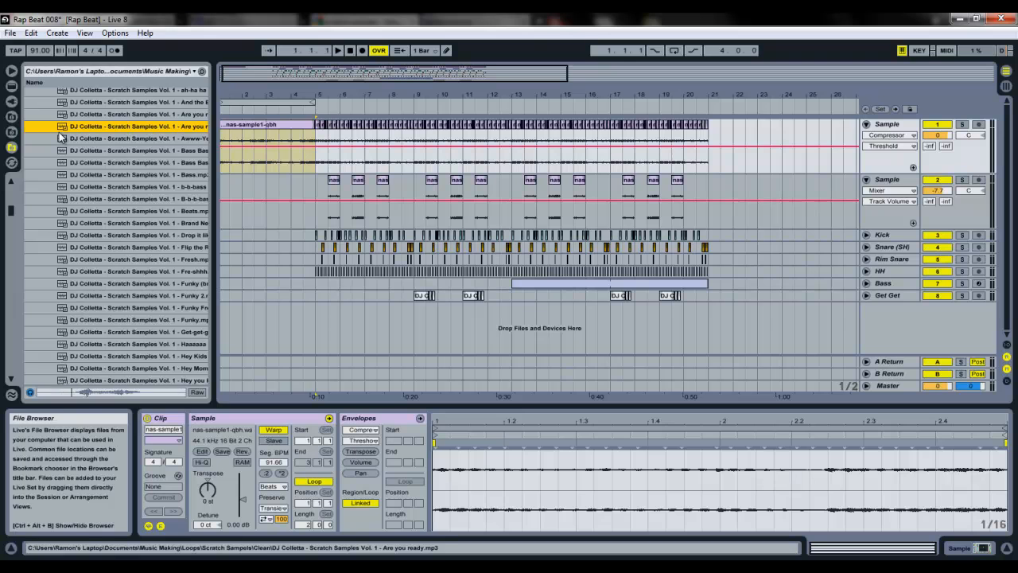
{"action": "key", "text": "Left"}
{"action": "key", "text": "Left"}
{"action": "key", "text": "Down"}
{"action": "scroll", "coordinate": [73, 168], "scroll_direction": "up", "scroll_amount": 1}
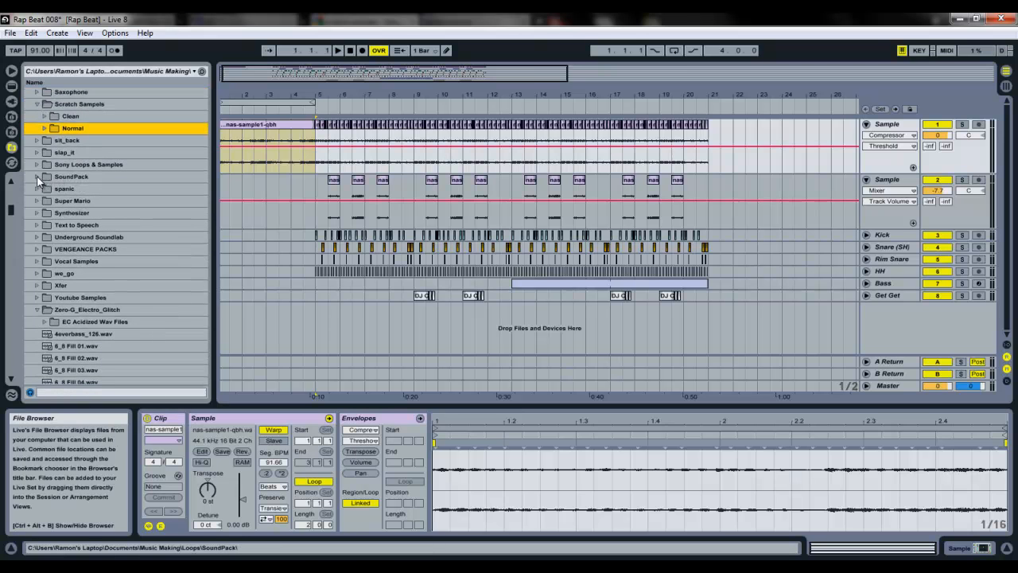
{"action": "left_click", "coordinate": [46, 177]}
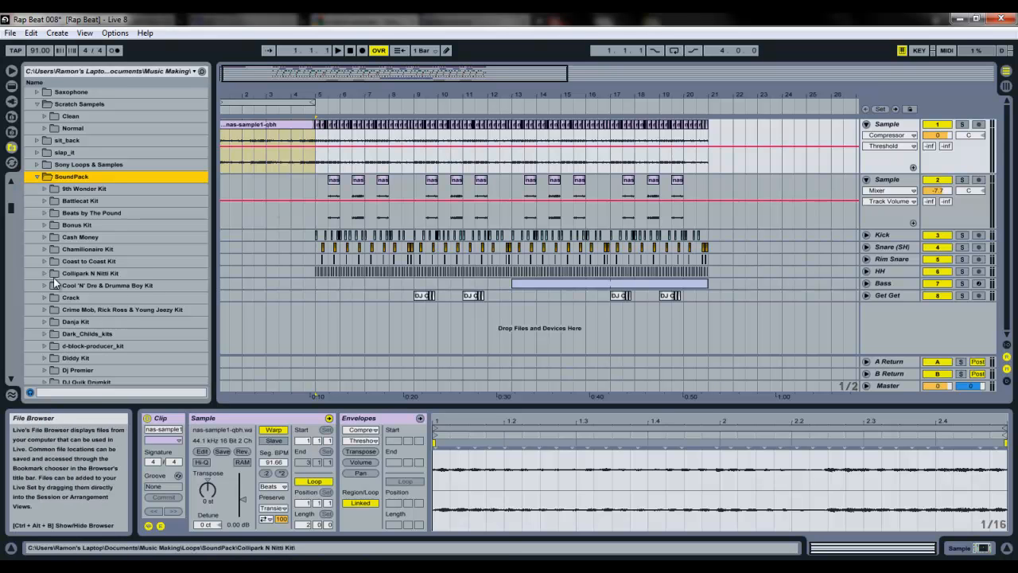
{"action": "scroll", "coordinate": [74, 361], "scroll_direction": "down", "scroll_amount": 1}
{"action": "scroll", "coordinate": [73, 361], "scroll_direction": "down", "scroll_amount": 5}
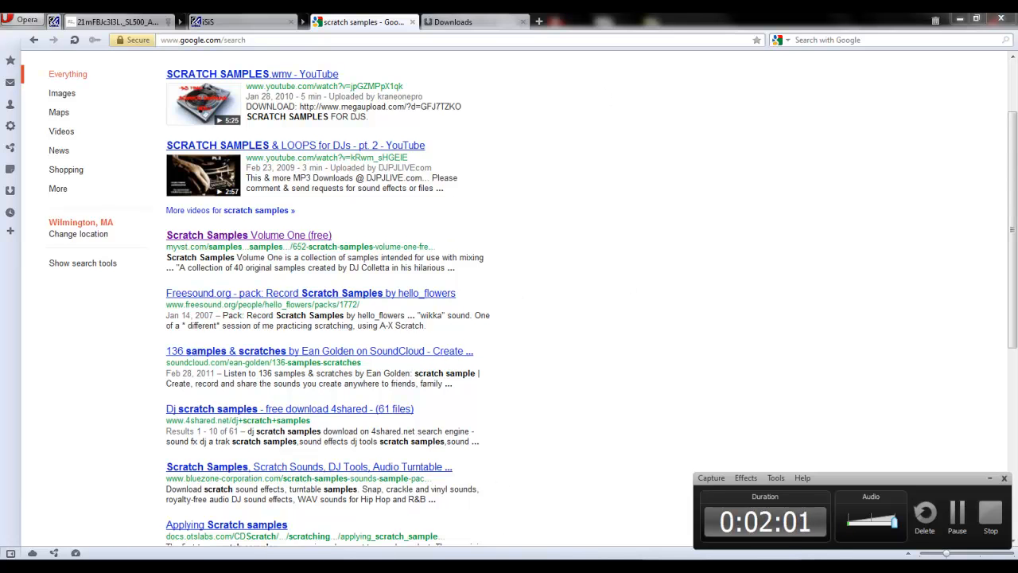
Switch back to Ableton Live and select the nas-sample1-qbh intro clip on the first Sample track.
{"action": "mouse_move", "coordinate": [174, 567]}
{"action": "left_click", "coordinate": [175, 522]}
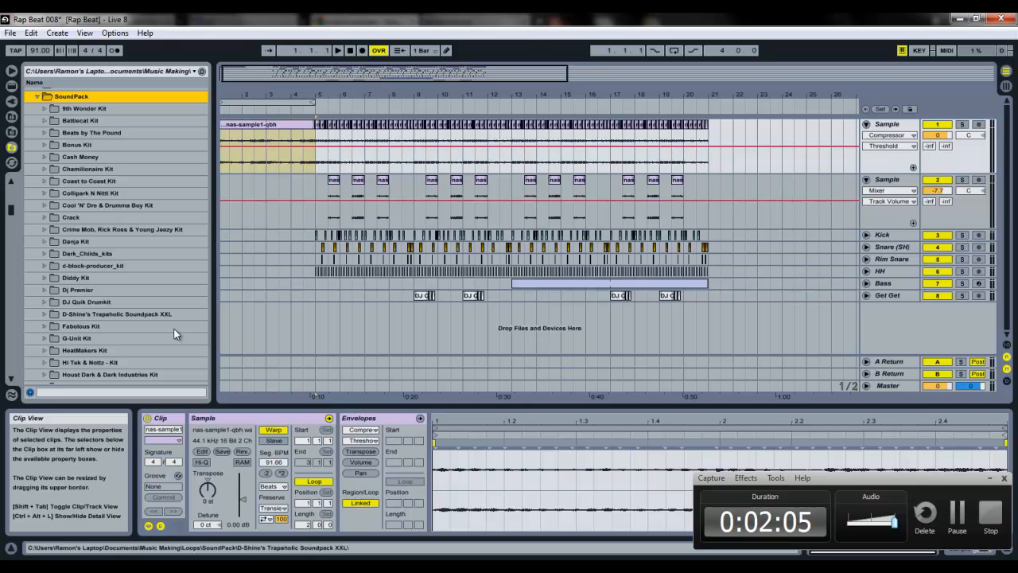
{"action": "left_click", "coordinate": [307, 288]}
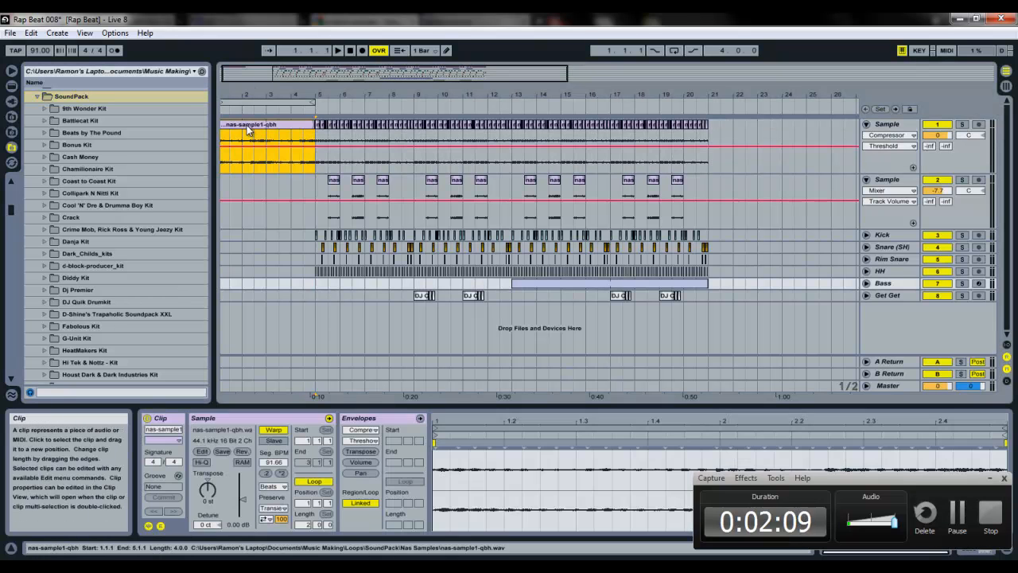
{"action": "left_click", "coordinate": [243, 136]}
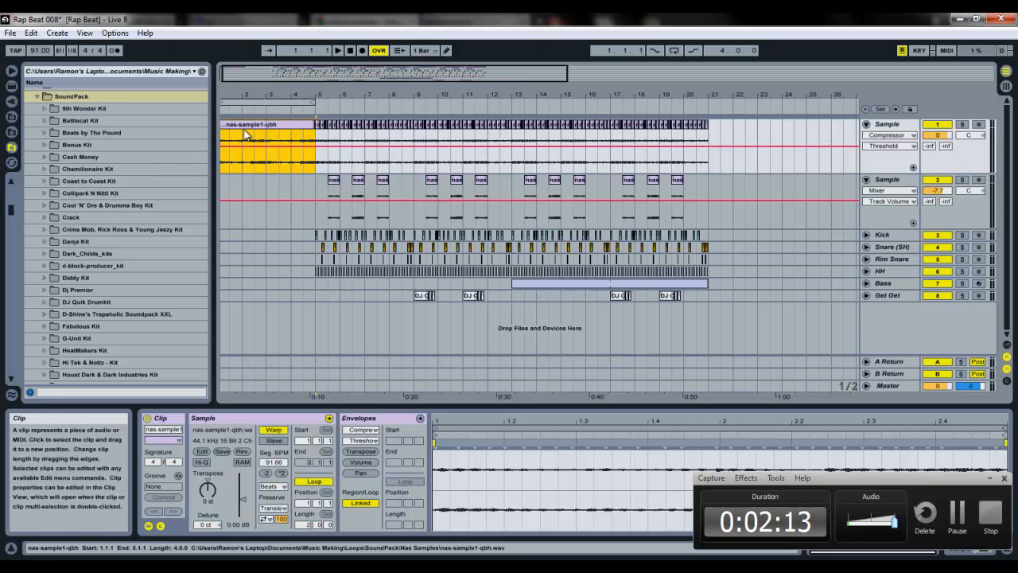
Open the Nas Samples folder inside SoundPack and preview nas-sample1-qbh.wav.
{"action": "scroll", "coordinate": [77, 336], "scroll_direction": "down", "scroll_amount": 2}
{"action": "scroll", "coordinate": [65, 326], "scroll_direction": "down", "scroll_amount": 6}
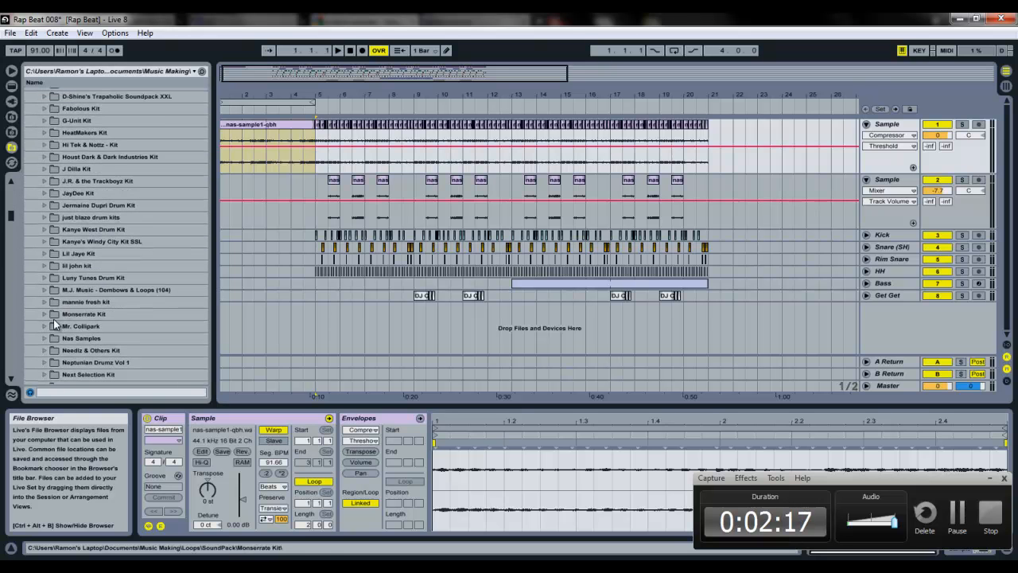
{"action": "left_click", "coordinate": [48, 339]}
{"action": "scroll", "coordinate": [58, 355], "scroll_direction": "down", "scroll_amount": 5}
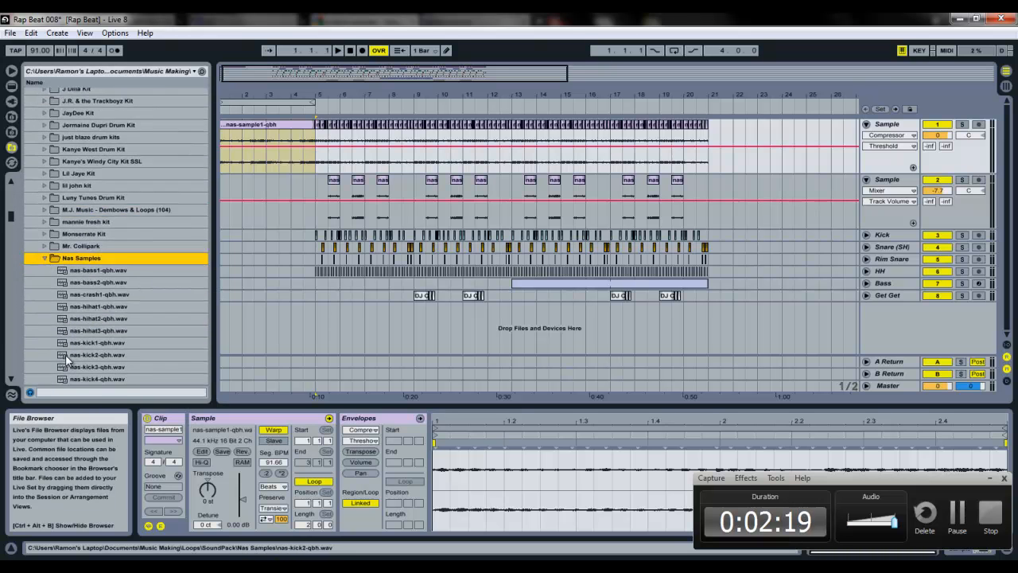
{"action": "left_click", "coordinate": [105, 337]}
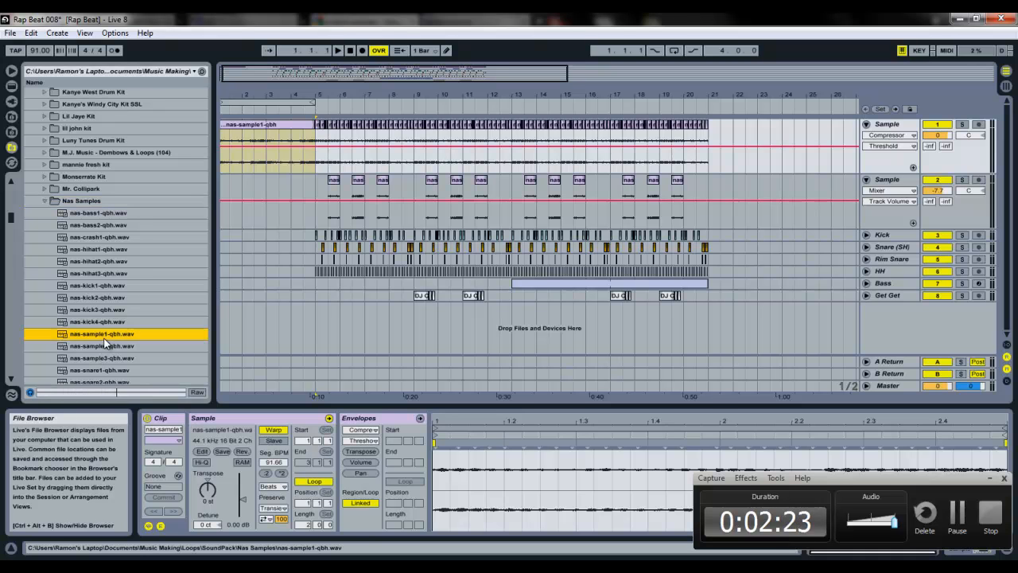
Place nas-sample1-qbh.wav at bar 24 on the first Sample track and move the loop region's start to bar 24.
{"action": "left_click_drag", "start_coordinate": [368, 72], "coordinate": [543, 76]}
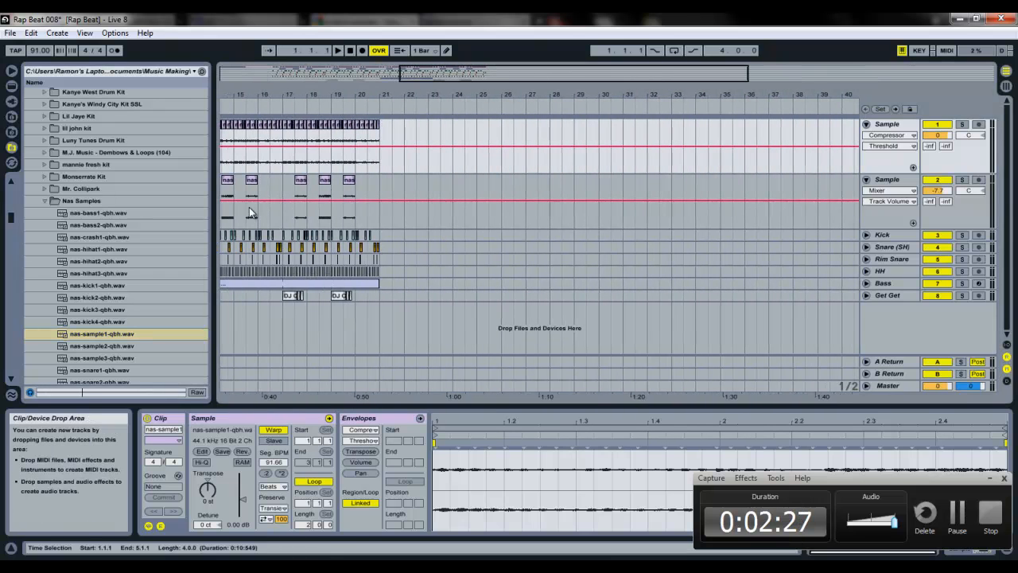
{"action": "left_click_drag", "start_coordinate": [104, 334], "coordinate": [453, 140]}
{"action": "double_click", "coordinate": [454, 78]}
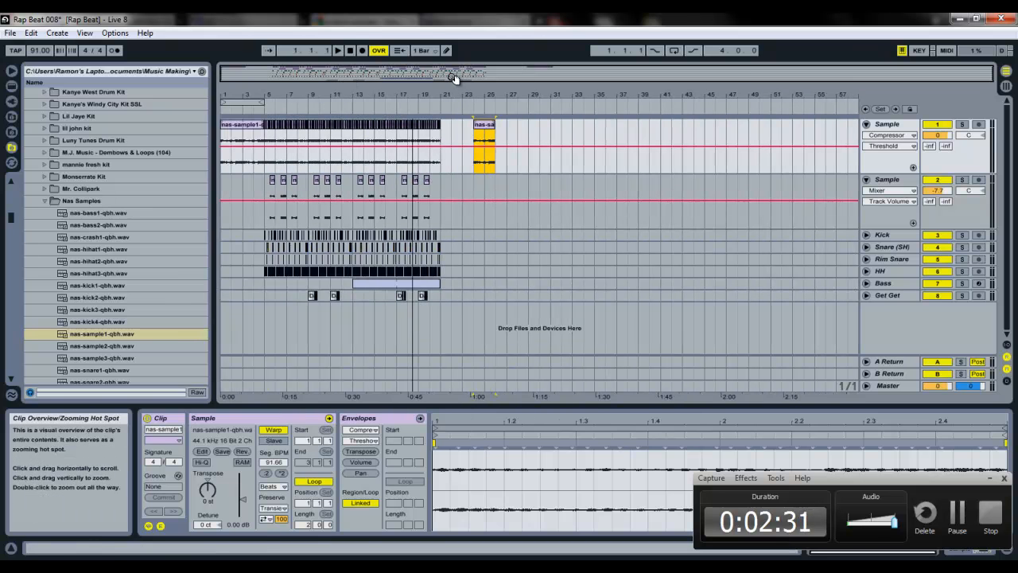
{"action": "left_click_drag", "start_coordinate": [249, 102], "coordinate": [503, 109]}
{"action": "left_click_drag", "start_coordinate": [477, 72], "coordinate": [481, 74]}
{"action": "left_click", "coordinate": [514, 129]}
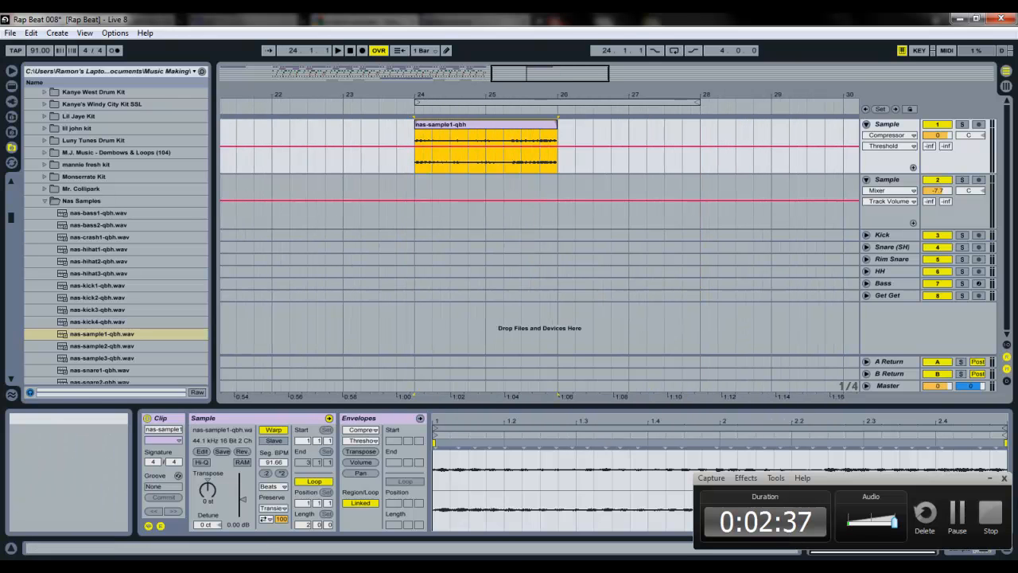
Show the first Sample track's Compressor and play the bar 24 clip with the effect bypassed and re-enabled for comparison.
{"action": "left_click", "coordinate": [991, 479]}
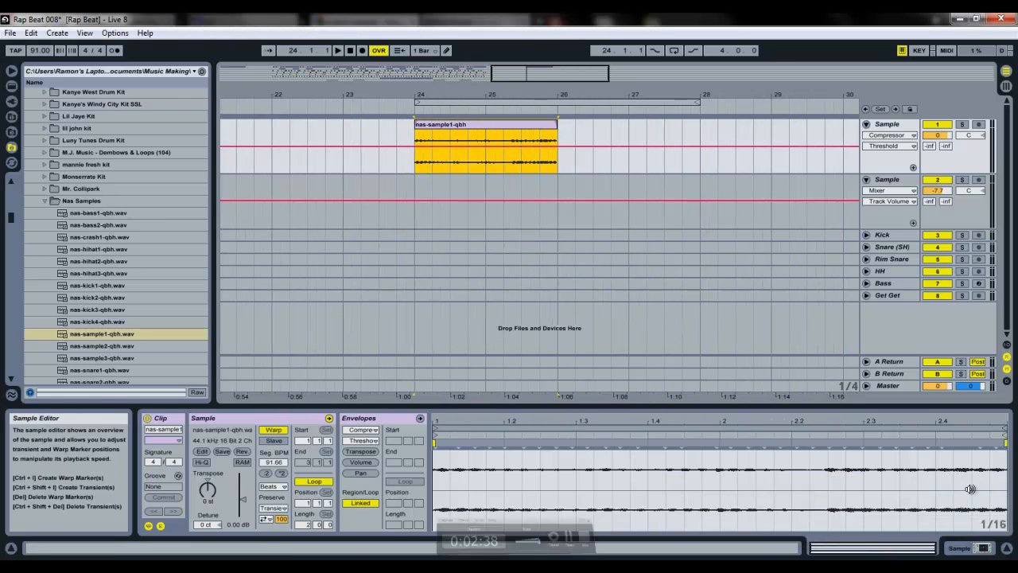
{"action": "left_click", "coordinate": [958, 550]}
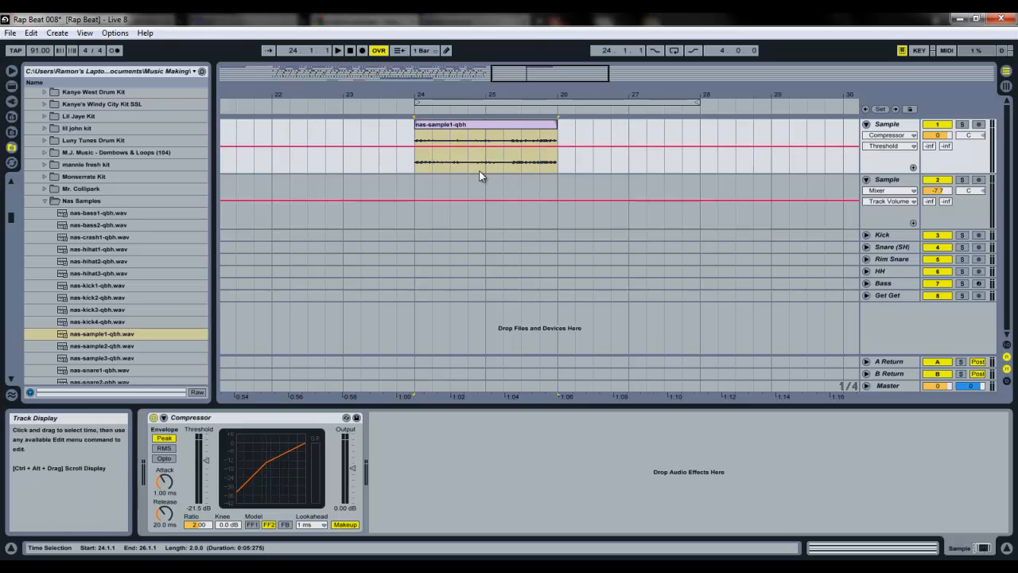
{"action": "key", "text": "space"}
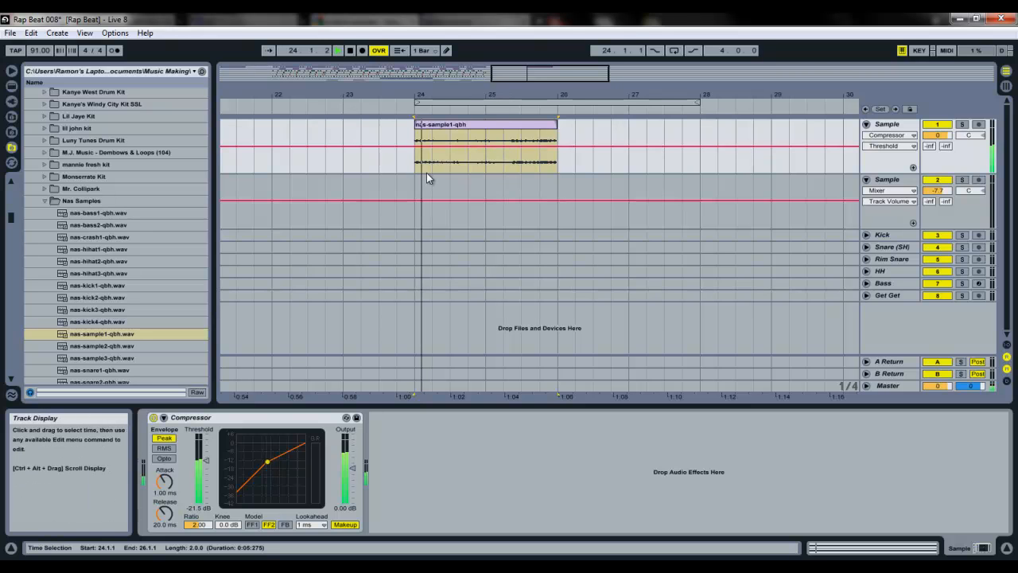
{"action": "left_click", "coordinate": [154, 417]}
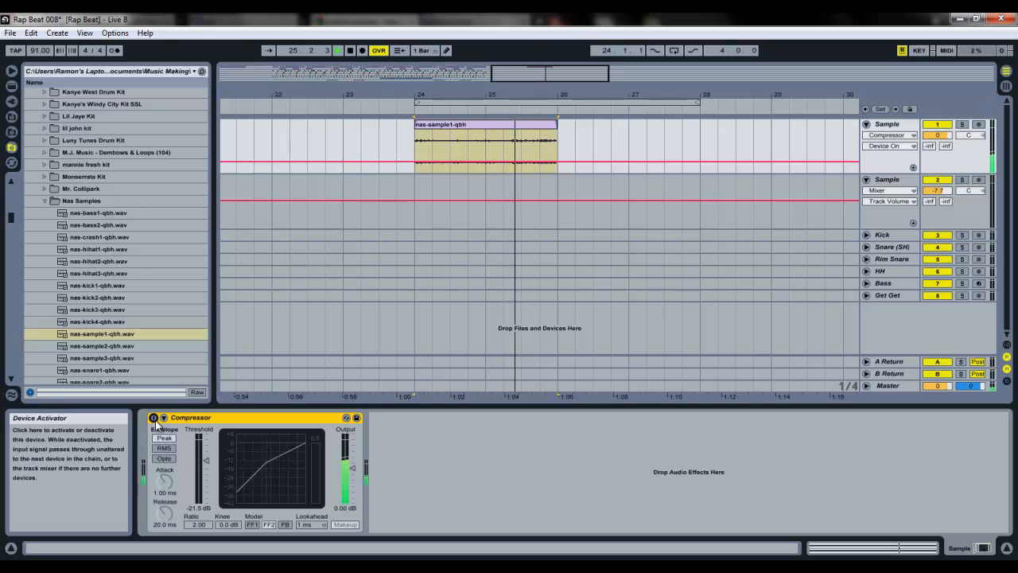
{"action": "left_click", "coordinate": [154, 419]}
{"action": "key", "text": "space"}
Delete the clip at bar 24 and move the loop region back to bar 1.
{"action": "left_click_drag", "start_coordinate": [526, 75], "coordinate": [455, 107]}
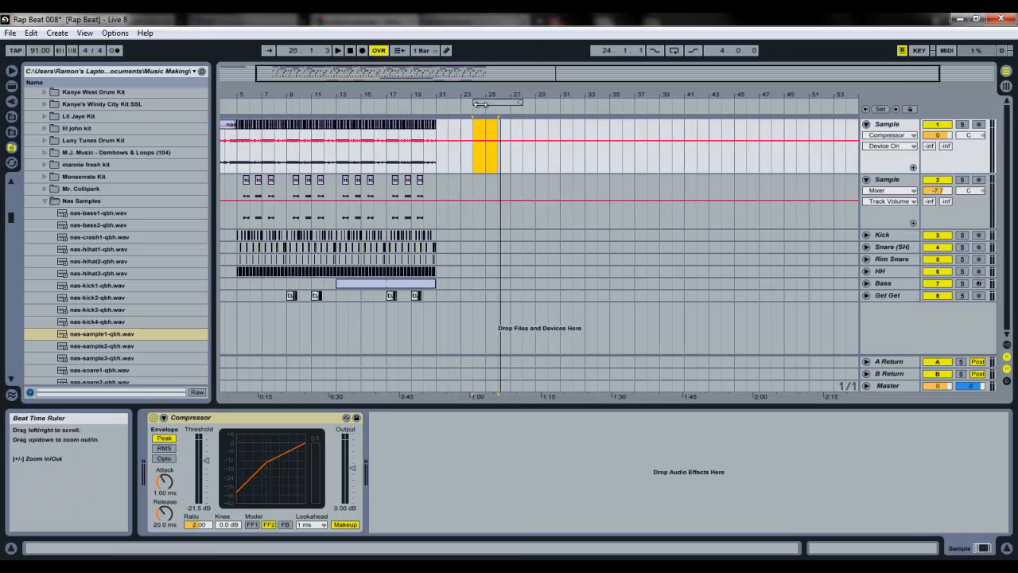
{"action": "left_click_drag", "start_coordinate": [484, 103], "coordinate": [235, 78]}
Solo the first Sample track and play its chopped clips from bar 5.
{"action": "left_click", "coordinate": [312, 143]}
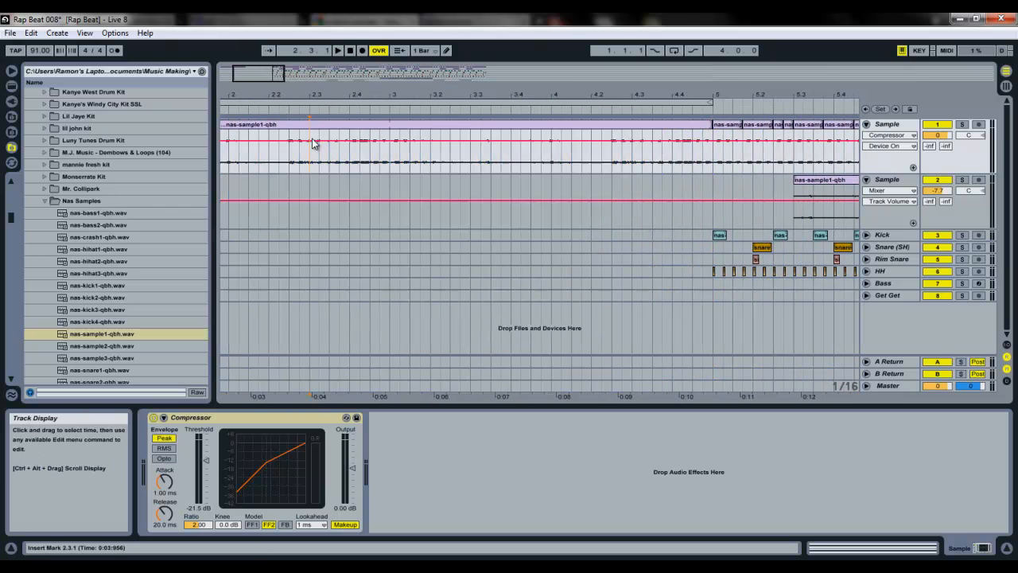
{"action": "left_click_drag", "start_coordinate": [384, 142], "coordinate": [721, 155]}
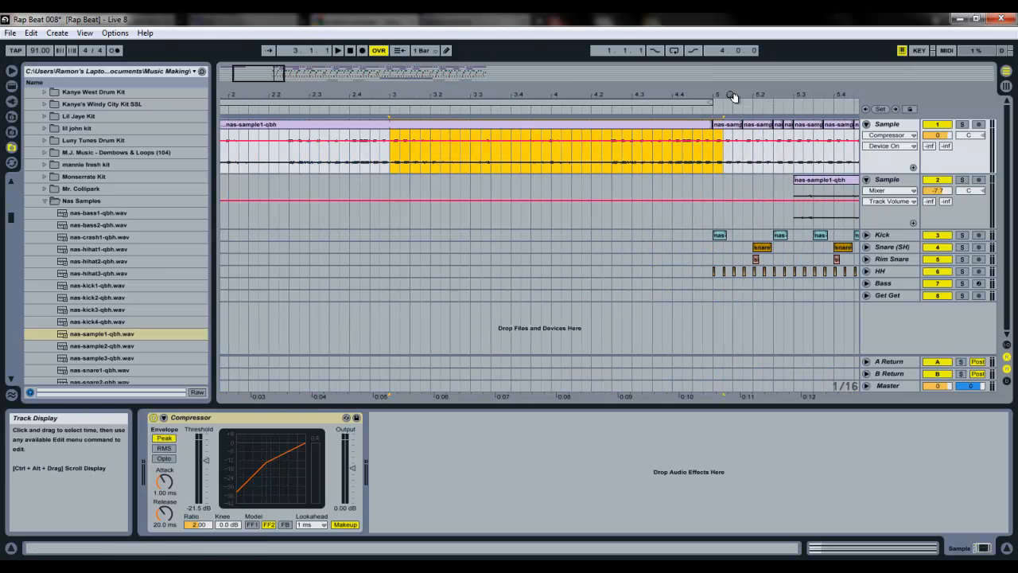
{"action": "left_click_drag", "start_coordinate": [734, 83], "coordinate": [329, 137]}
{"action": "left_click", "coordinate": [961, 125]}
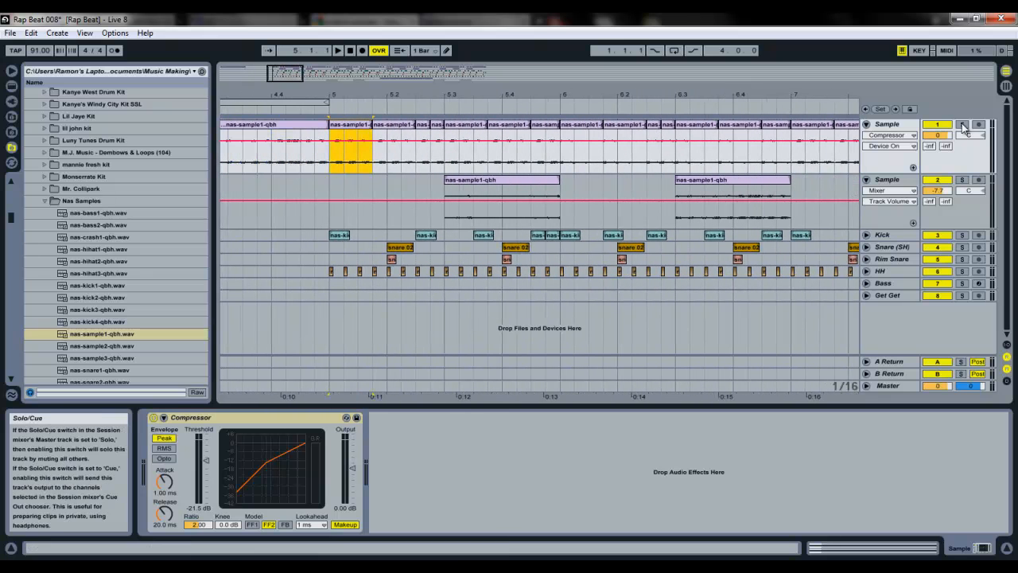
{"action": "key", "text": "space"}
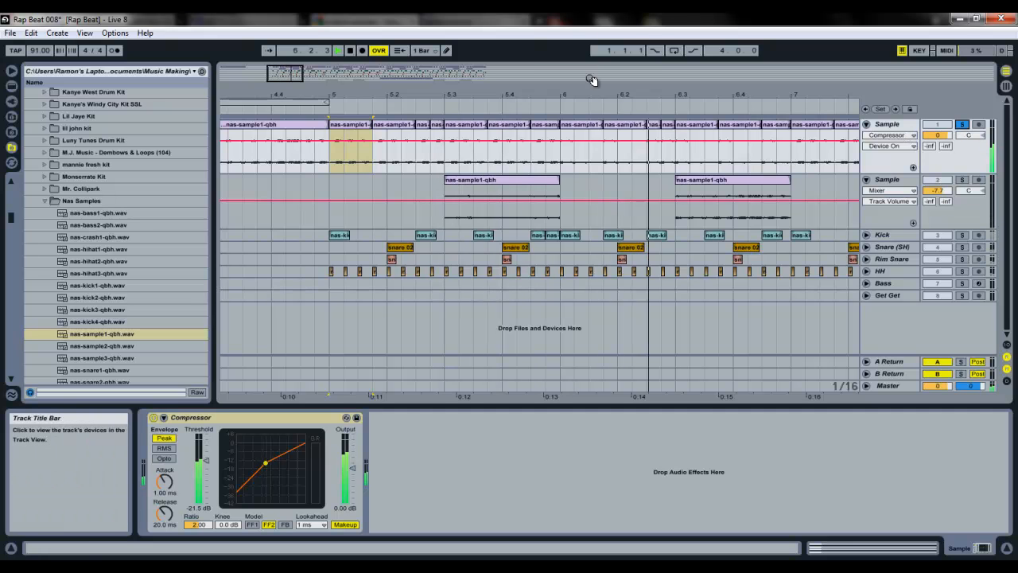
{"action": "left_click_drag", "start_coordinate": [641, 95], "coordinate": [637, 96]}
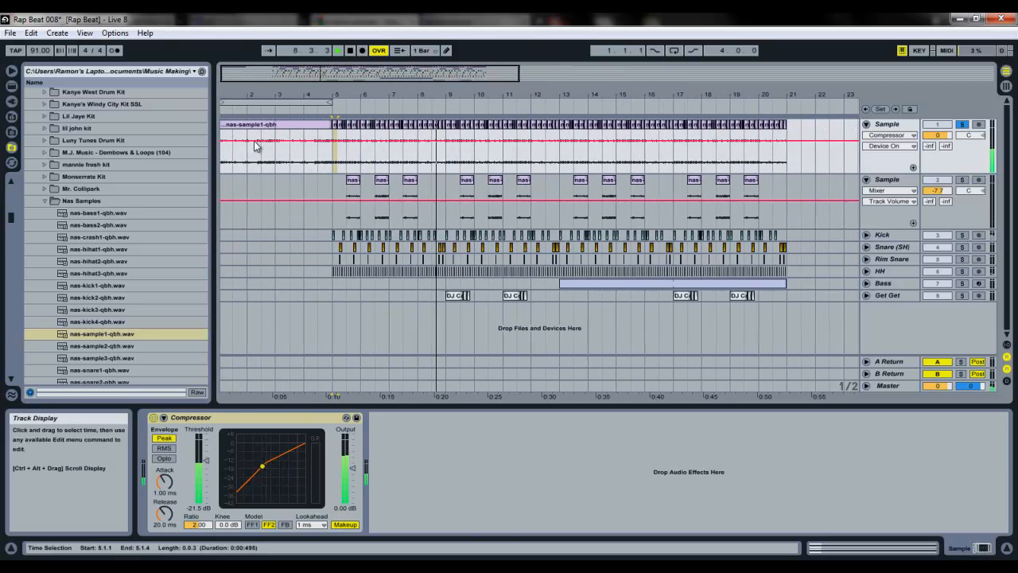
Copy the four-bar nas-sample1-qbh intro clip to bar 22 on the first Sample track.
{"action": "left_click", "coordinate": [266, 129]}
{"action": "left_click_drag", "start_coordinate": [266, 128], "coordinate": [789, 153]}
{"action": "left_click_drag", "start_coordinate": [760, 93], "coordinate": [762, 93]}
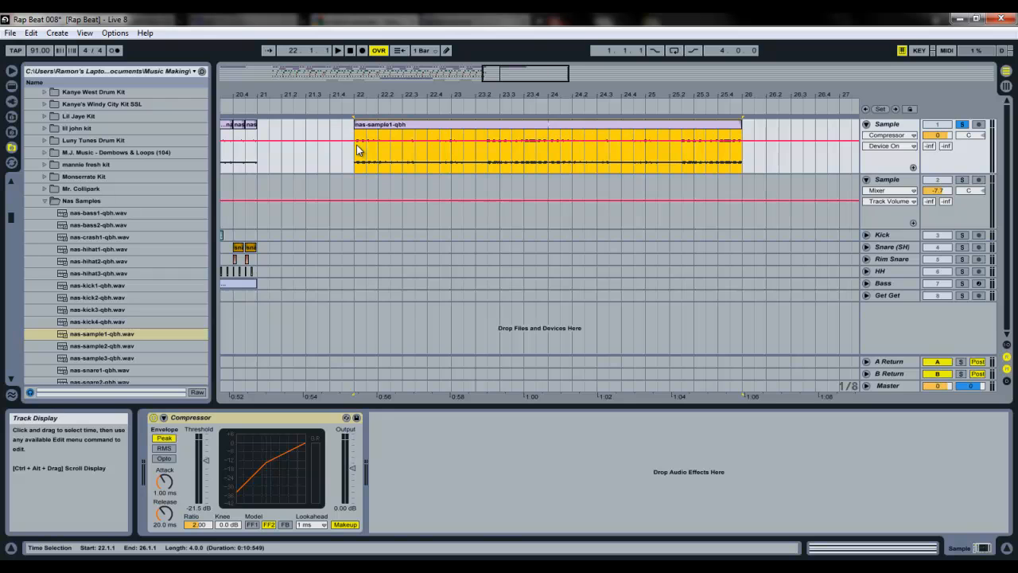
Audition the clip at bar 22 and select its opening portion from 22.1.1 to 22.4.3.
{"action": "left_click", "coordinate": [488, 163]}
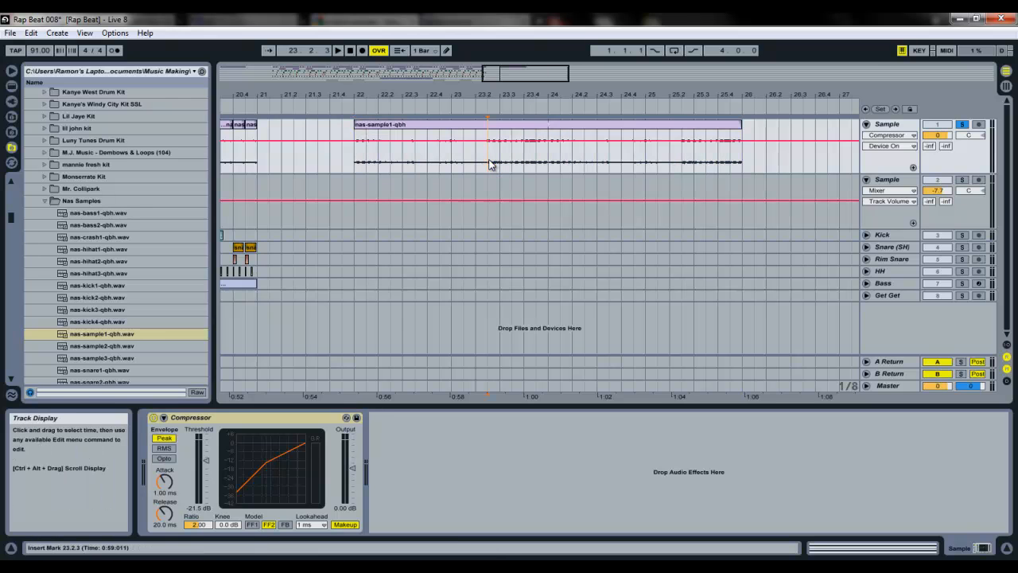
{"action": "left_click", "coordinate": [355, 160]}
{"action": "left_click_drag", "start_coordinate": [354, 165], "coordinate": [445, 165]}
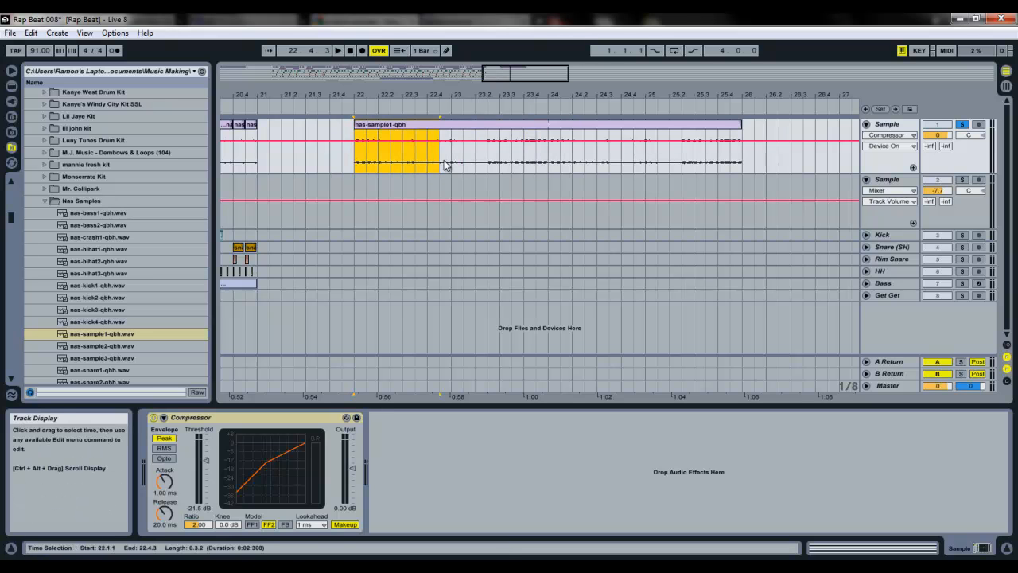
{"action": "left_click", "coordinate": [395, 128]}
{"action": "key", "text": "space"}
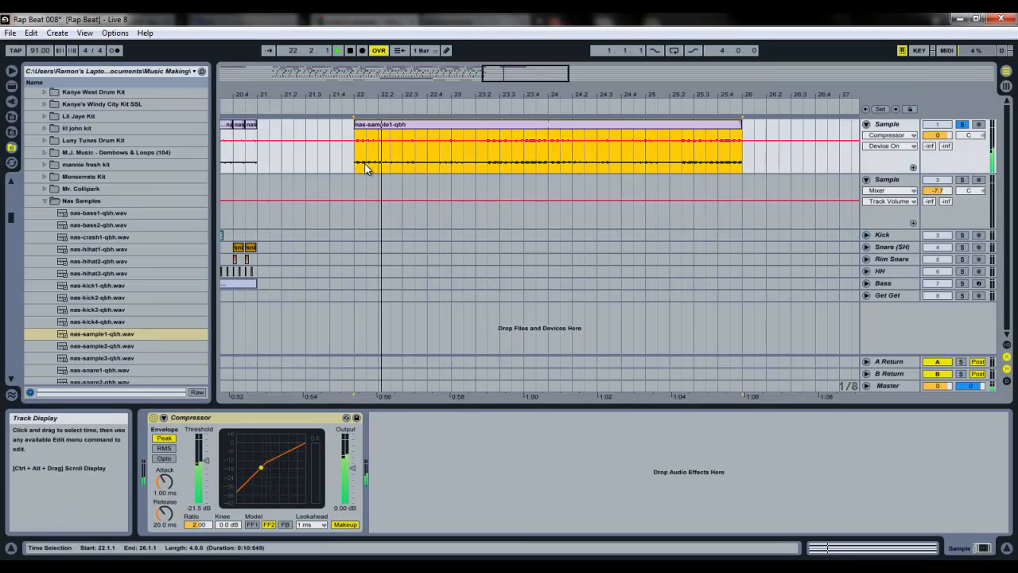
{"action": "key", "text": "space"}
{"action": "left_click_drag", "start_coordinate": [357, 166], "coordinate": [377, 167]}
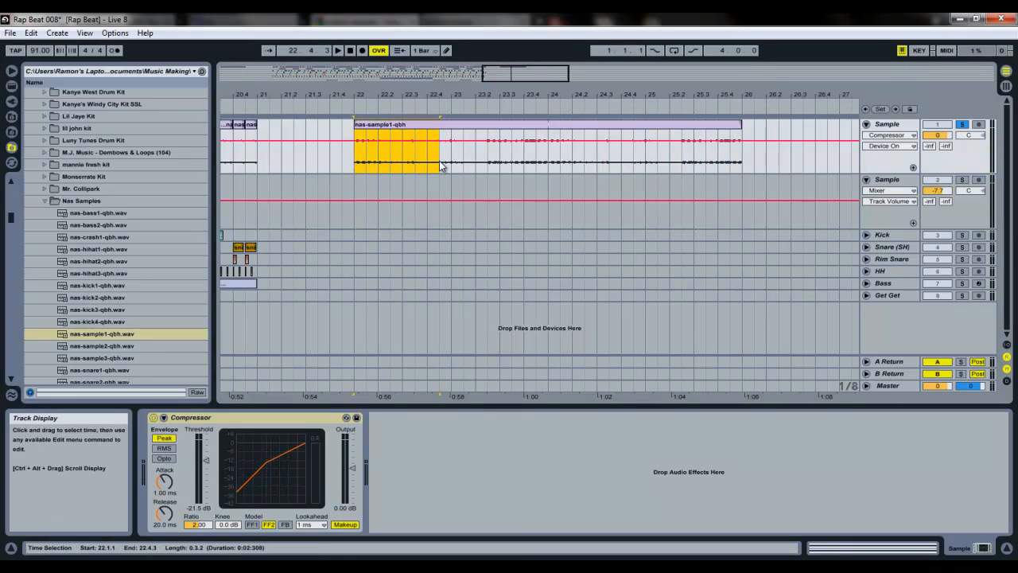
Select the clip's first bar from 22.1.1 to 23.1.1 and play it.
{"action": "left_click_drag", "start_coordinate": [431, 97], "coordinate": [431, 93]}
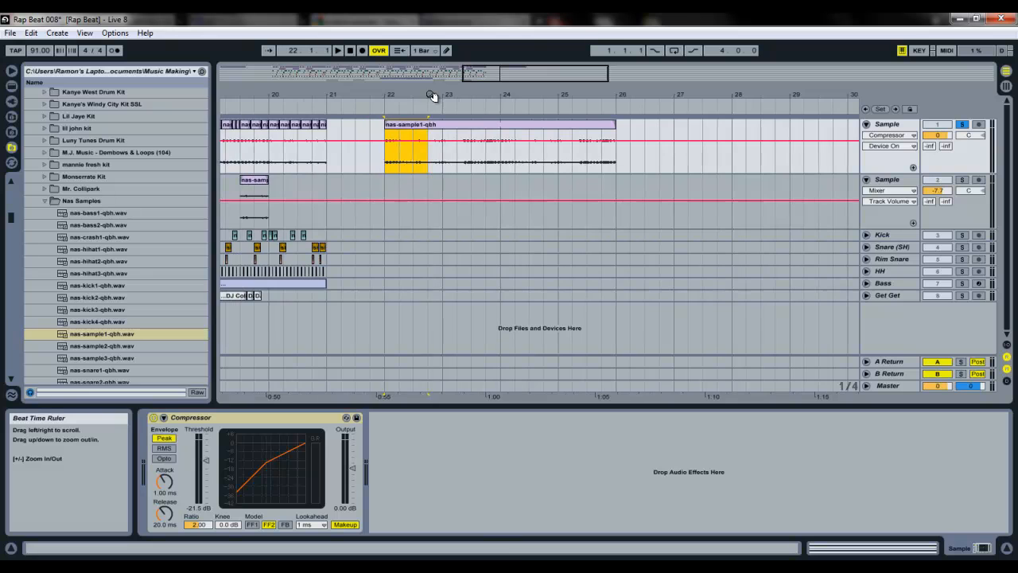
{"action": "left_click", "coordinate": [413, 163]}
{"action": "left_click_drag", "start_coordinate": [433, 168], "coordinate": [389, 162]}
{"action": "key", "text": "space"}
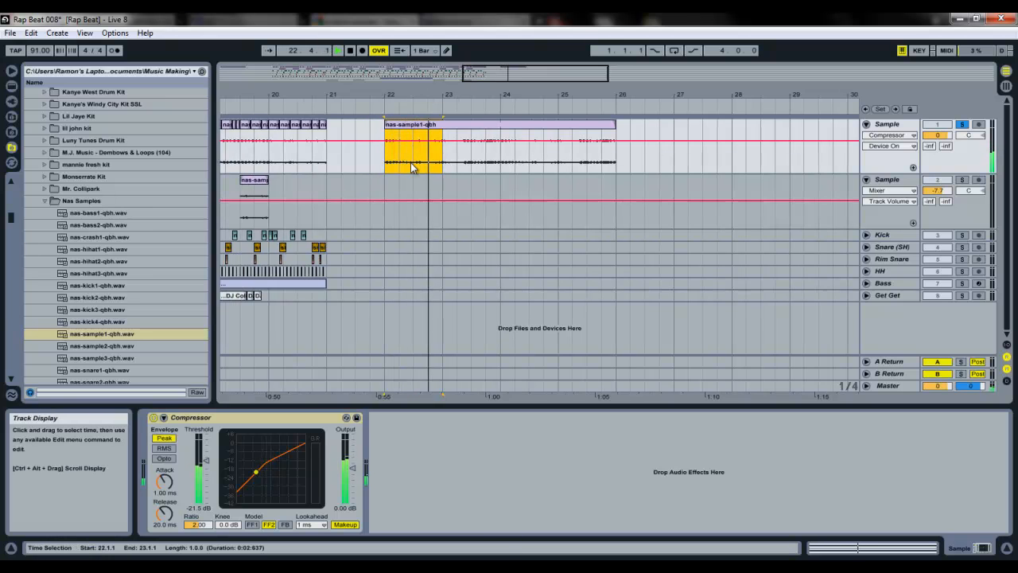
Split the nas-sample1-qbh clip to isolate 22.1.1 to 22.3.1 and move the remainder to 24.4.1.
{"action": "key", "text": "space"}
{"action": "left_click_drag", "start_coordinate": [412, 144], "coordinate": [383, 165]}
{"action": "key", "text": "space"}
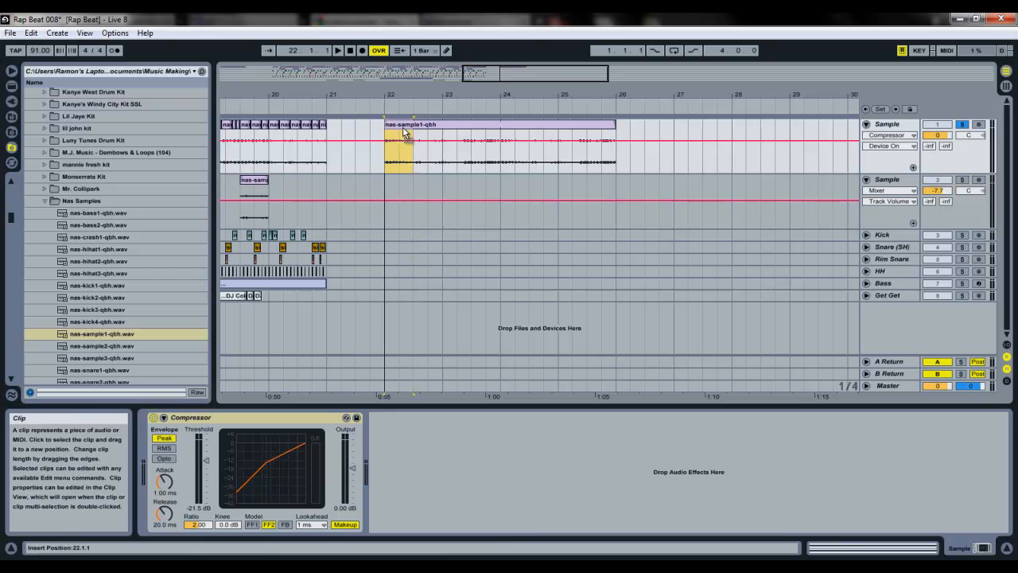
{"action": "key", "text": "ctrl+e"}
{"action": "left_click_drag", "start_coordinate": [438, 129], "coordinate": [568, 131]}
{"action": "left_click_drag", "start_coordinate": [393, 92], "coordinate": [393, 104]}
{"action": "key", "text": "space"}
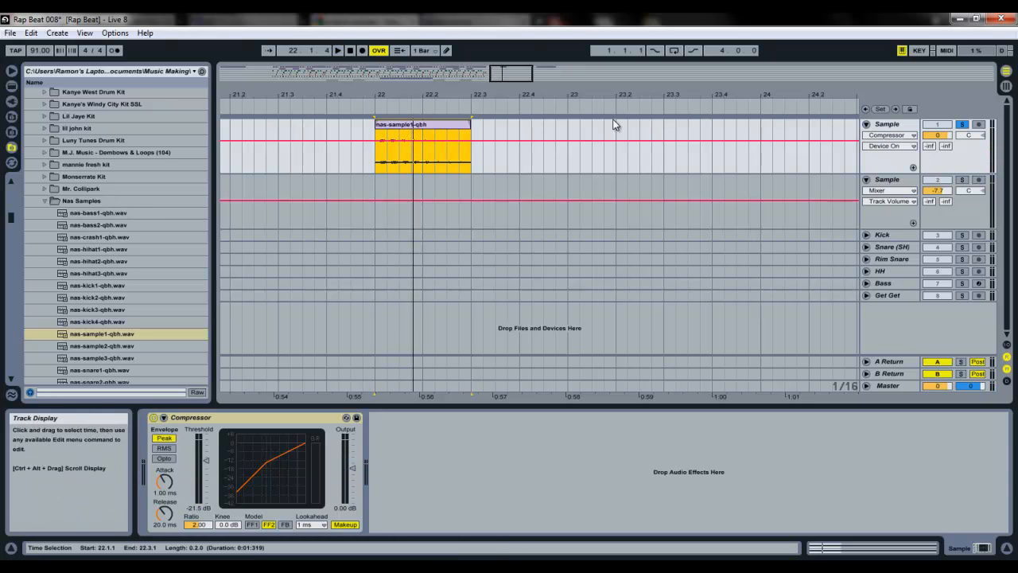
Trim the isolated chop to three sixteenths, with copies starting at 22.1.4 and 22.2.3, and play it from 22.1.1.
{"action": "left_click_drag", "start_coordinate": [392, 125], "coordinate": [452, 130]}
{"action": "left_click", "coordinate": [392, 131]}
{"action": "key", "text": "space"}
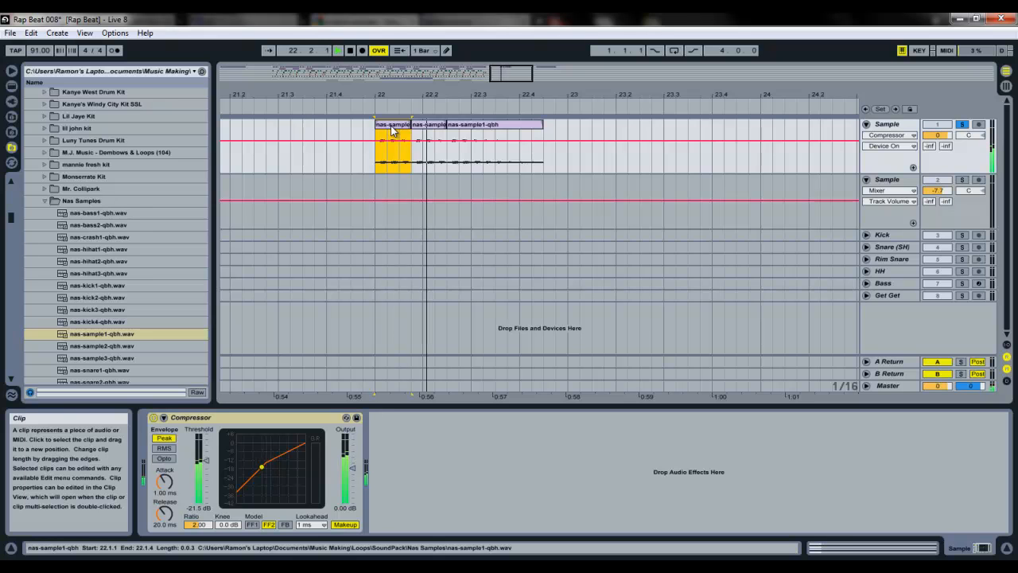
Add one-sixteenth chops at 22.3.2 and 22.3.3 and longer chops at 22.3.4 and 22.4.3, and play from 22.1.1.
{"action": "key", "text": "space"}
{"action": "left_click_drag", "start_coordinate": [461, 125], "coordinate": [549, 127]}
{"action": "left_click", "coordinate": [402, 125]}
{"action": "key", "text": "space"}
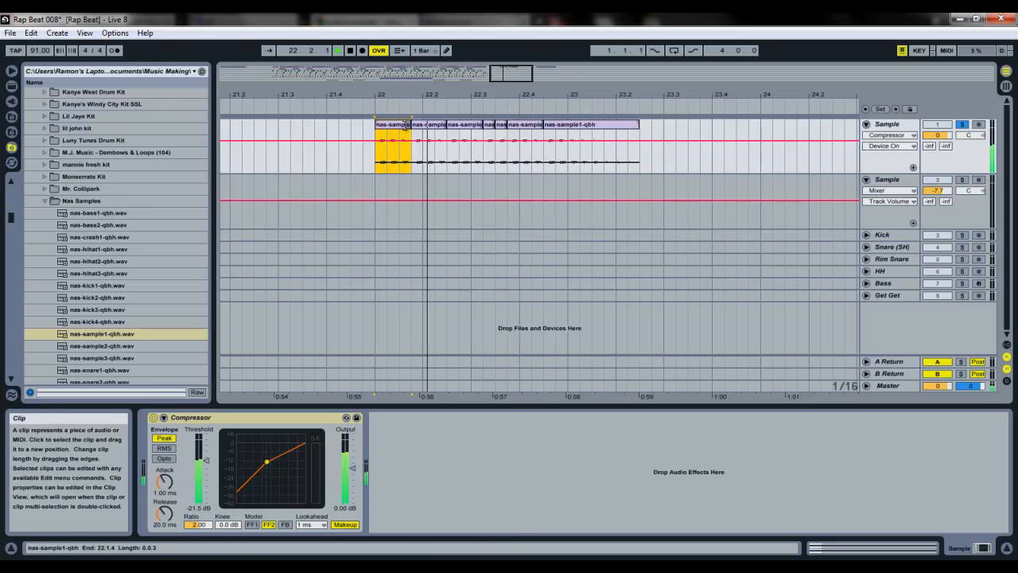
{"action": "key", "text": "space"}
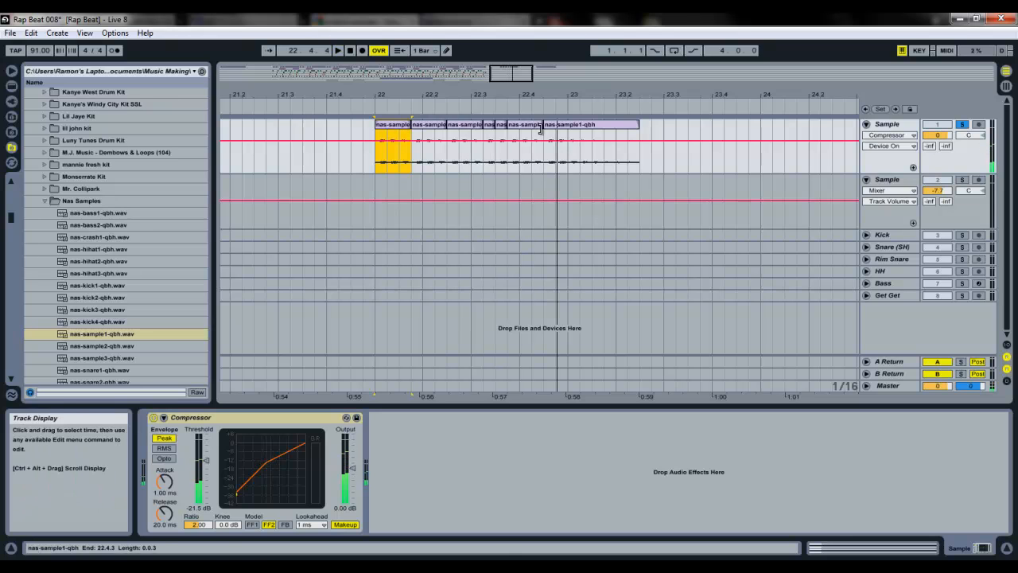
Shorten the chop at 22.3.4 to one sixteenth, place chops at 22.4.1, 22.4.3 and 23.1.2, and replay from 22.1.1.
{"action": "left_click", "coordinate": [382, 131]}
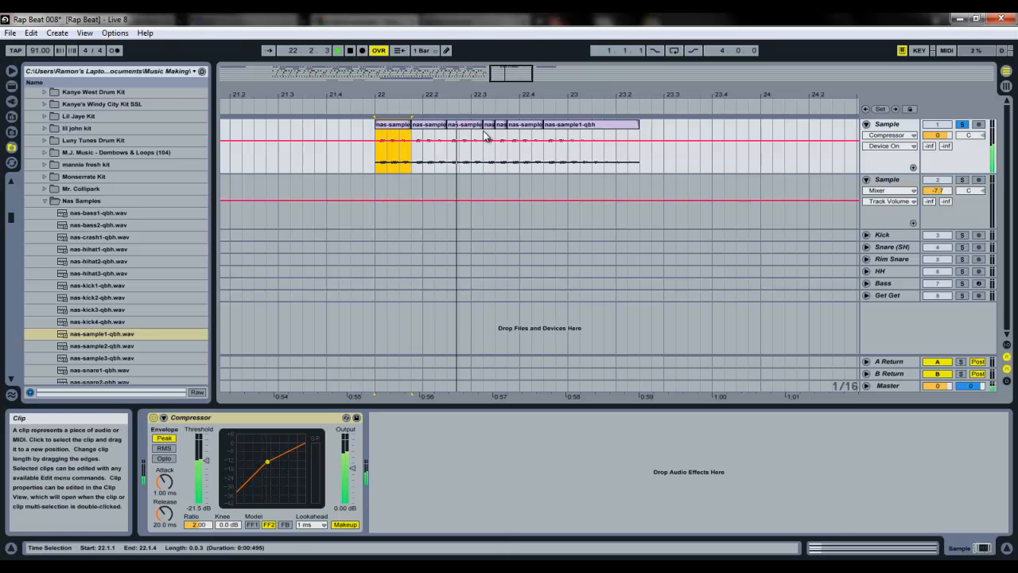
{"action": "key", "text": "space"}
{"action": "left_click_drag", "start_coordinate": [529, 129], "coordinate": [561, 126]}
{"action": "left_click", "coordinate": [389, 131]}
{"action": "key", "text": "space"}
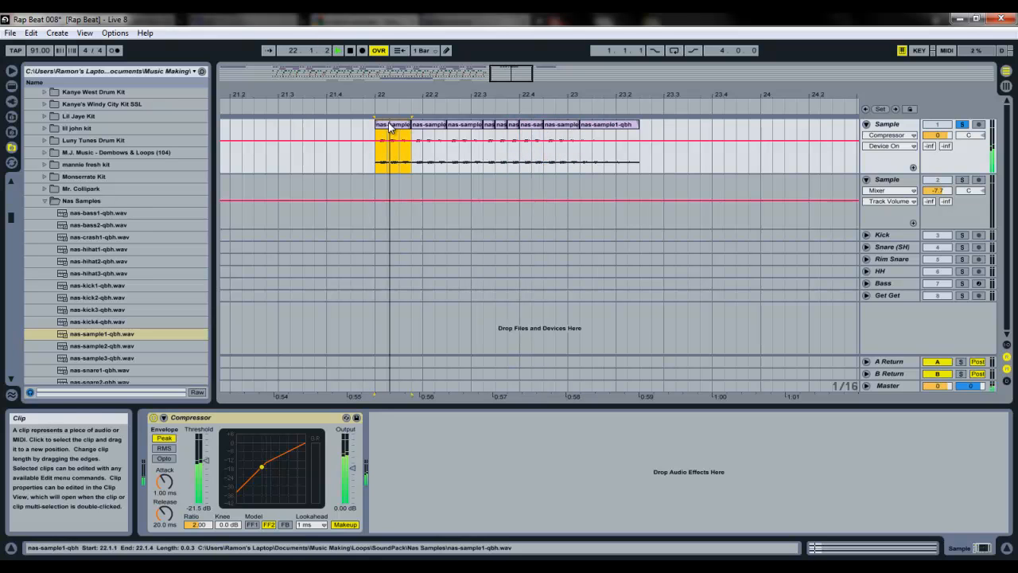
Delete the last chop from 23.1.2 and trim the preceding chop to end at 23.1.1.
{"action": "key", "text": "space"}
{"action": "left_click", "coordinate": [613, 130]}
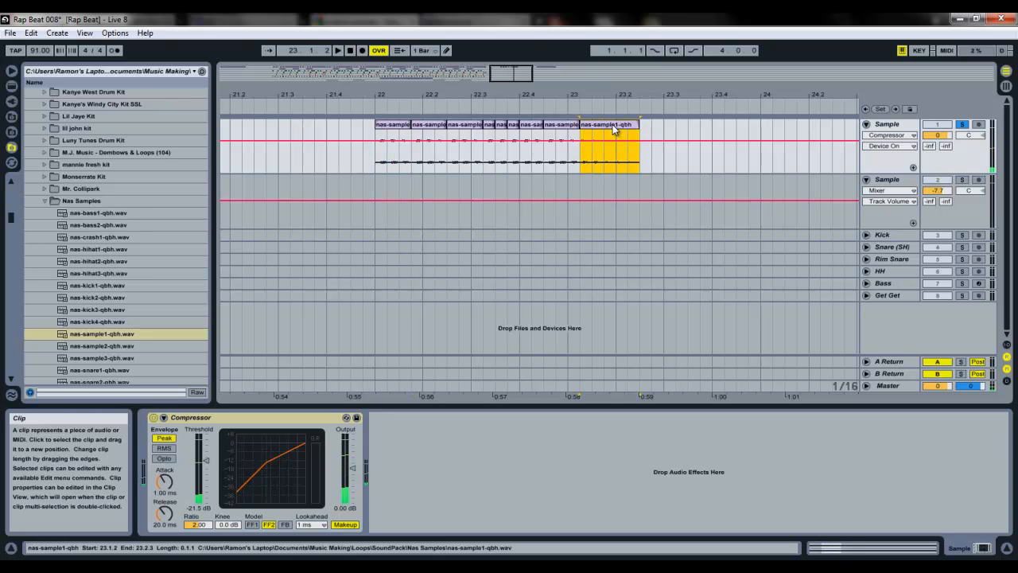
{"action": "key", "text": "Delete"}
{"action": "left_click_drag", "start_coordinate": [578, 125], "coordinate": [567, 125]}
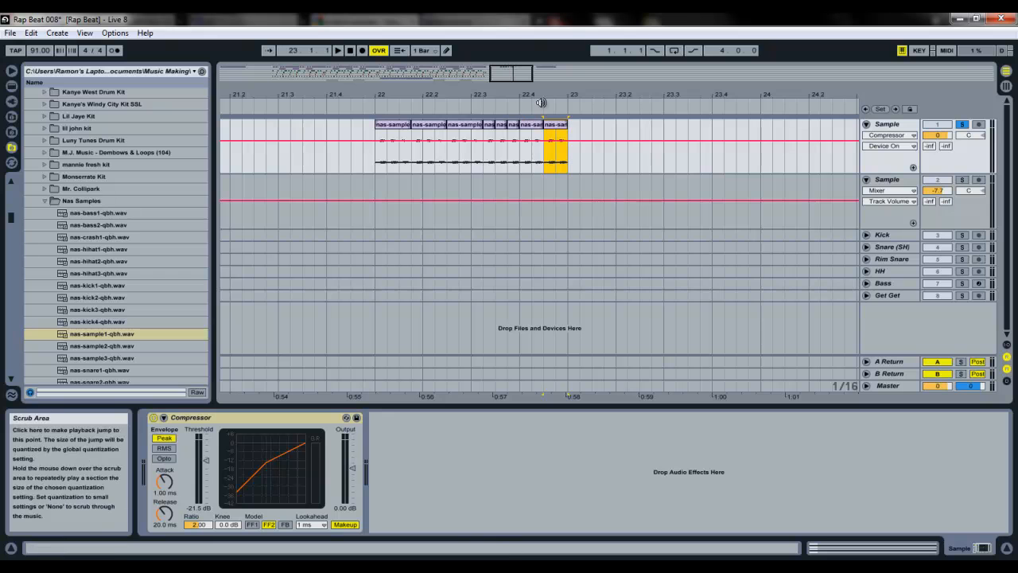
Audition the leftover nas-sample1-qbh clip from 24.4.1, 25.1.3 and 25.2.1 for the next chop.
{"action": "left_click_drag", "start_coordinate": [530, 81], "coordinate": [523, 82]}
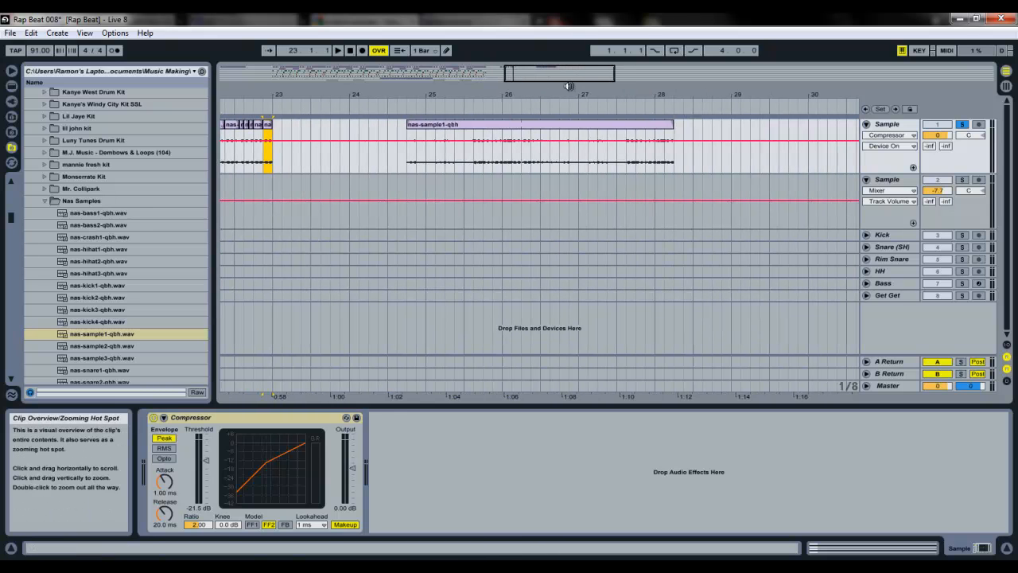
{"action": "left_click", "coordinate": [407, 107]}
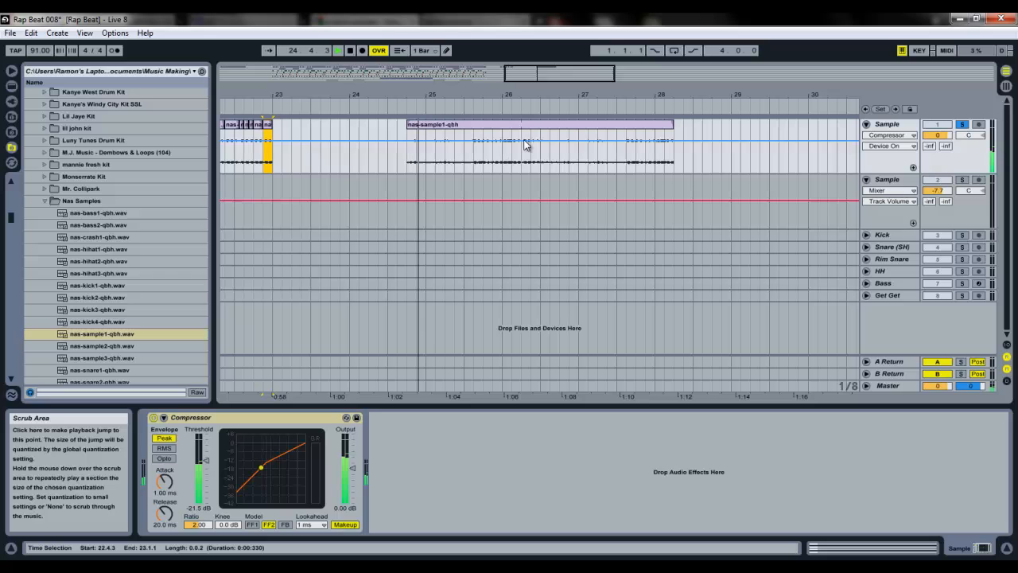
{"action": "left_click", "coordinate": [440, 167]}
{"action": "key", "text": "space"}
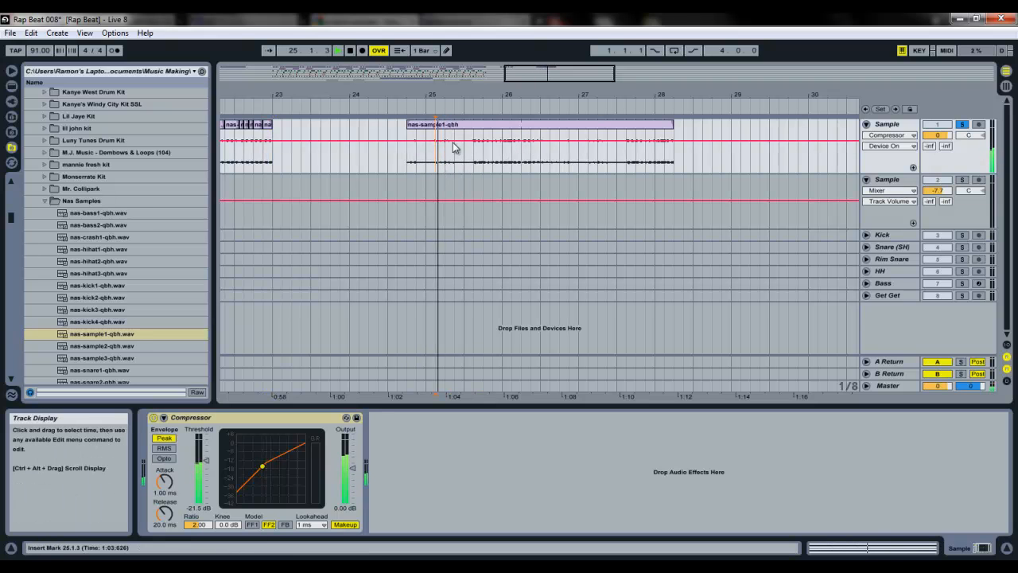
{"action": "key", "text": "space"}
{"action": "left_click_drag", "start_coordinate": [441, 93], "coordinate": [443, 97]}
{"action": "left_click", "coordinate": [459, 164]}
{"action": "key", "text": "space"}
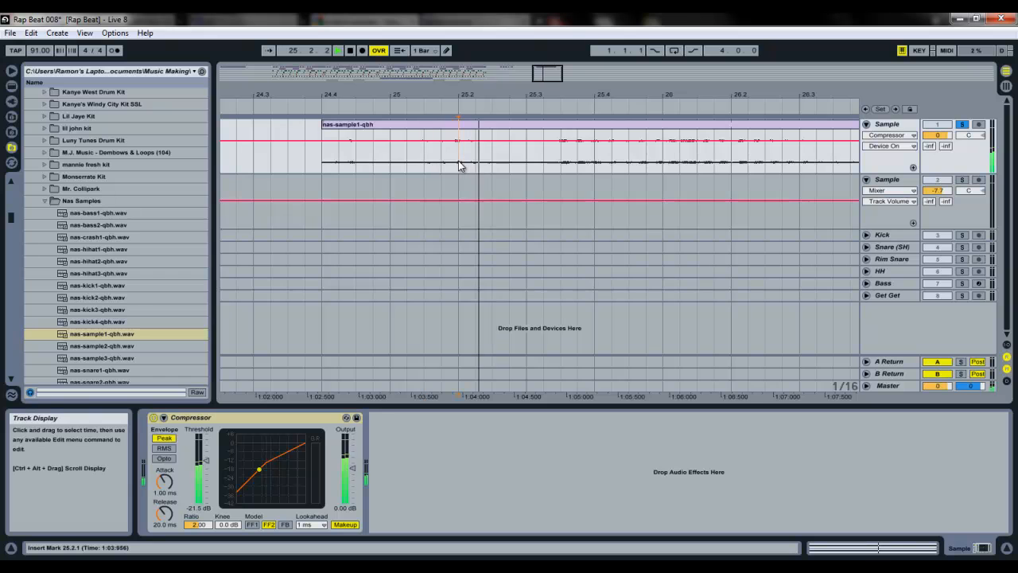
{"action": "key", "text": "space"}
{"action": "key", "text": "space"}
Take the one-beat portion from 25.2.1 to 25.3.1, place it at 23.1.1, and play from bar 22.
{"action": "left_click_drag", "start_coordinate": [459, 165], "coordinate": [528, 160]}
{"action": "key", "text": "space"}
{"action": "left_click_drag", "start_coordinate": [464, 125], "coordinate": [433, 135]}
{"action": "left_click_drag", "start_coordinate": [517, 74], "coordinate": [494, 73]}
{"action": "left_click", "coordinate": [298, 124]}
{"action": "key", "text": "space"}
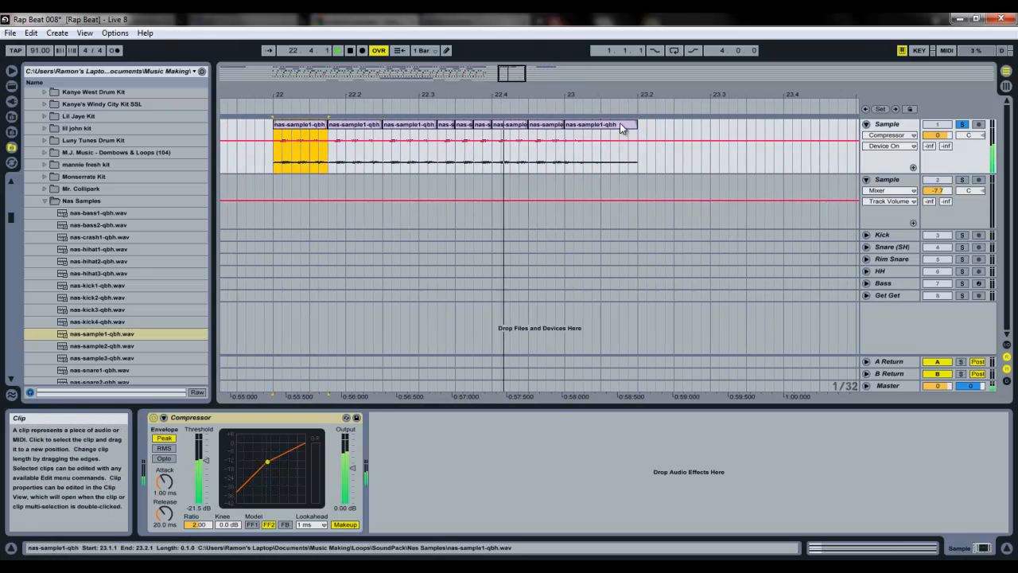
Trim the chop at 23.1.1 to three sixteenths and copy it to 23.1.4 and 23.2.3.
{"action": "key", "text": "space"}
{"action": "left_click_drag", "start_coordinate": [637, 125], "coordinate": [616, 128]}
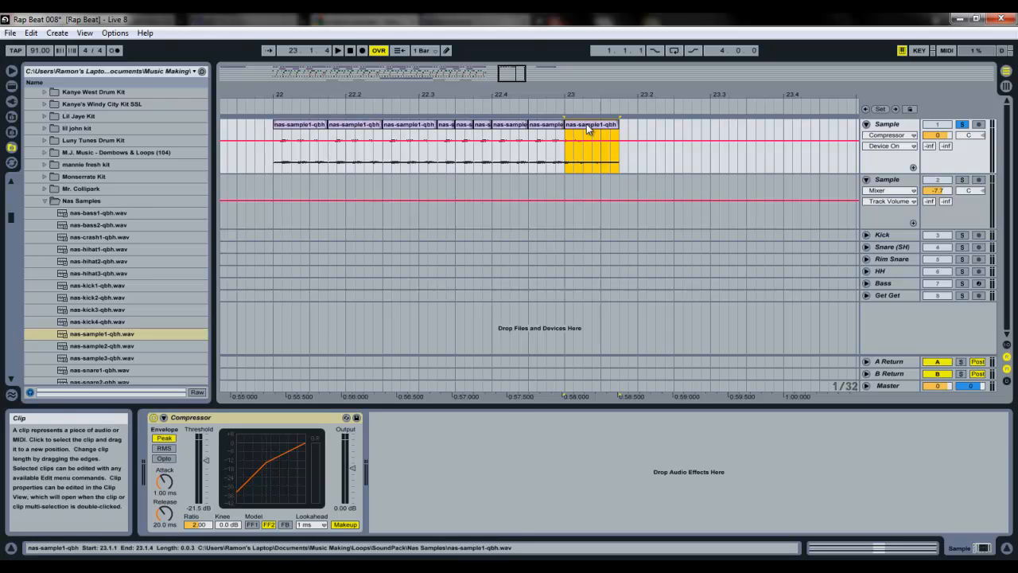
{"action": "left_click_drag", "start_coordinate": [592, 132], "coordinate": [708, 133]}
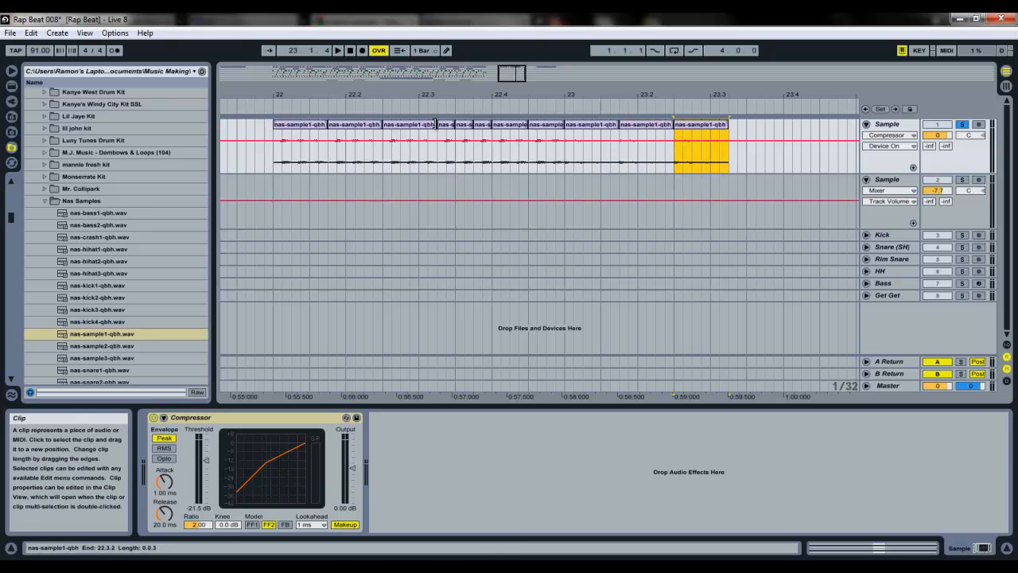
Fill the rest of bar 23 with chop copies and duplicate the two-bar pattern from bar 22 to bar 24.
{"action": "left_click_drag", "start_coordinate": [696, 129], "coordinate": [820, 125]}
{"action": "left_click_drag", "start_coordinate": [776, 96], "coordinate": [785, 96]}
{"action": "left_click_drag", "start_coordinate": [823, 163], "coordinate": [595, 151]}
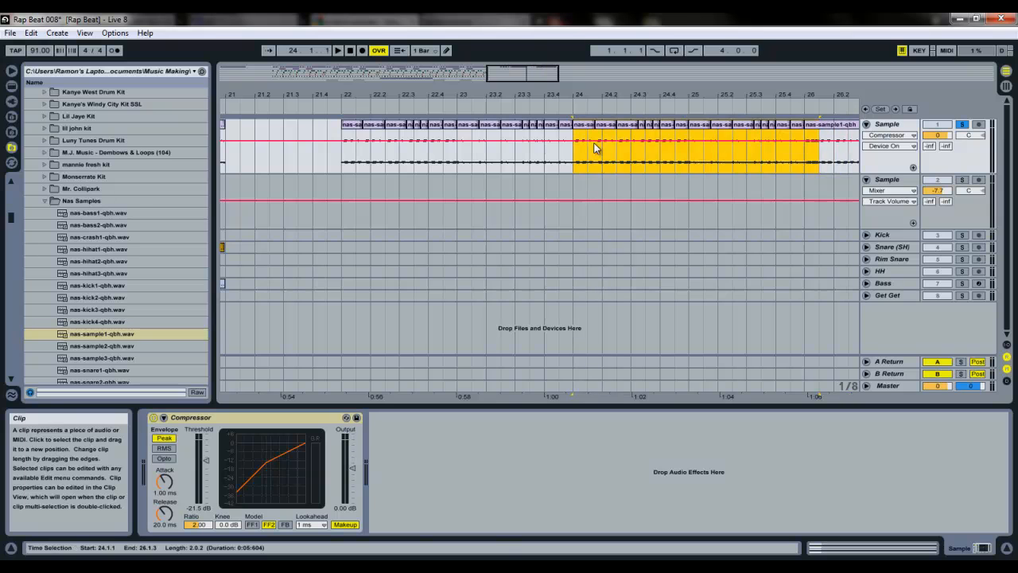
Delete the leftover sample clip from 26.1.1 and play the chopped four-bar pattern from bar 22.
{"action": "left_click", "coordinate": [827, 128]}
{"action": "key", "text": "Delete"}
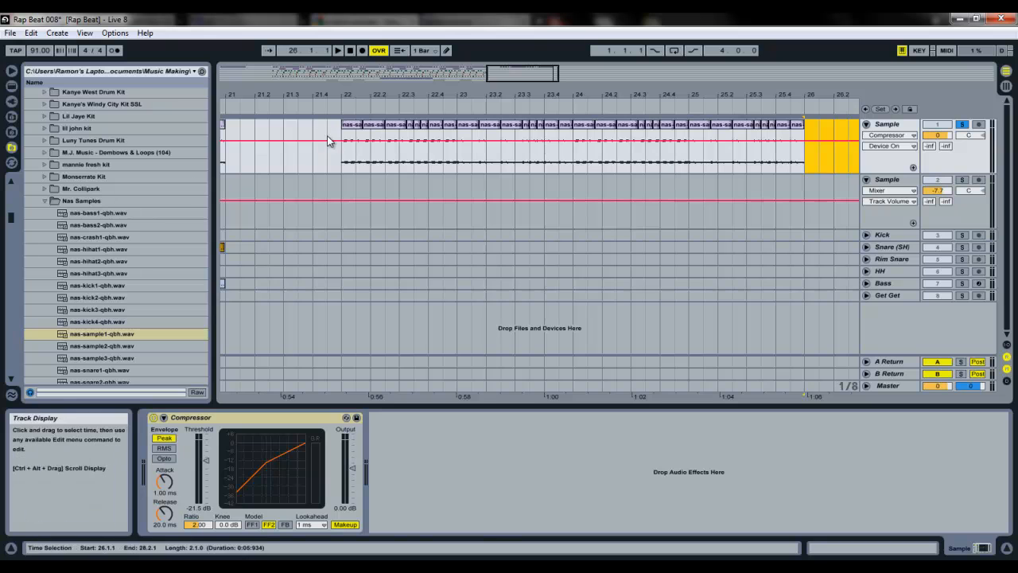
{"action": "left_click", "coordinate": [350, 137]}
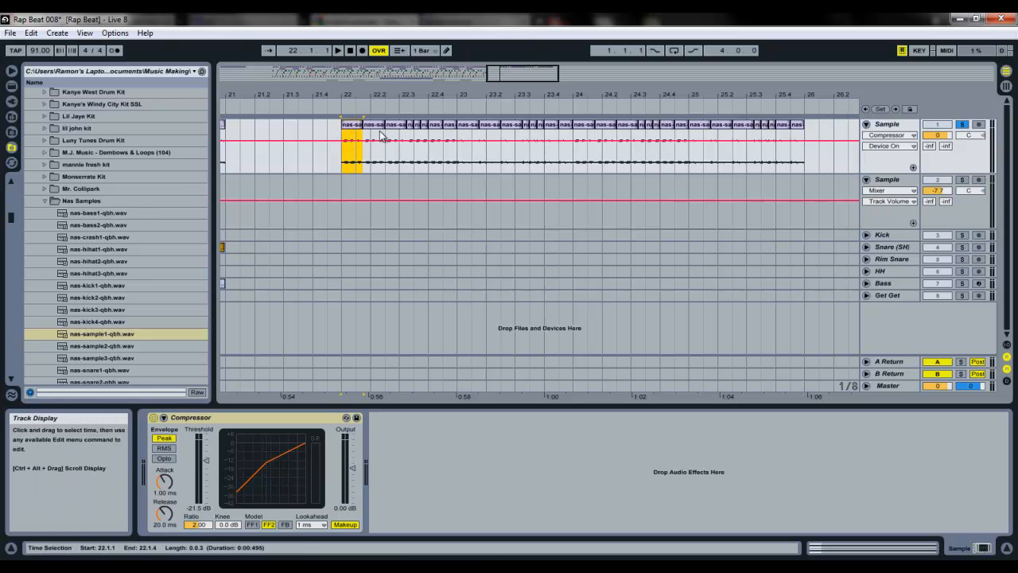
{"action": "key", "text": "space"}
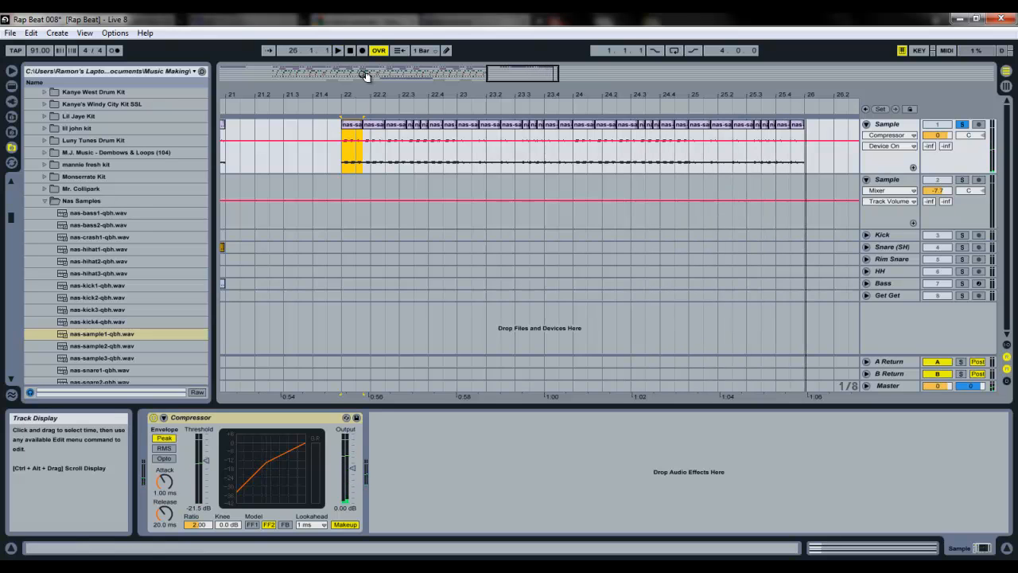
Solo the second Sample track and play its clips from bar 5.
{"action": "left_click_drag", "start_coordinate": [488, 74], "coordinate": [502, 74]}
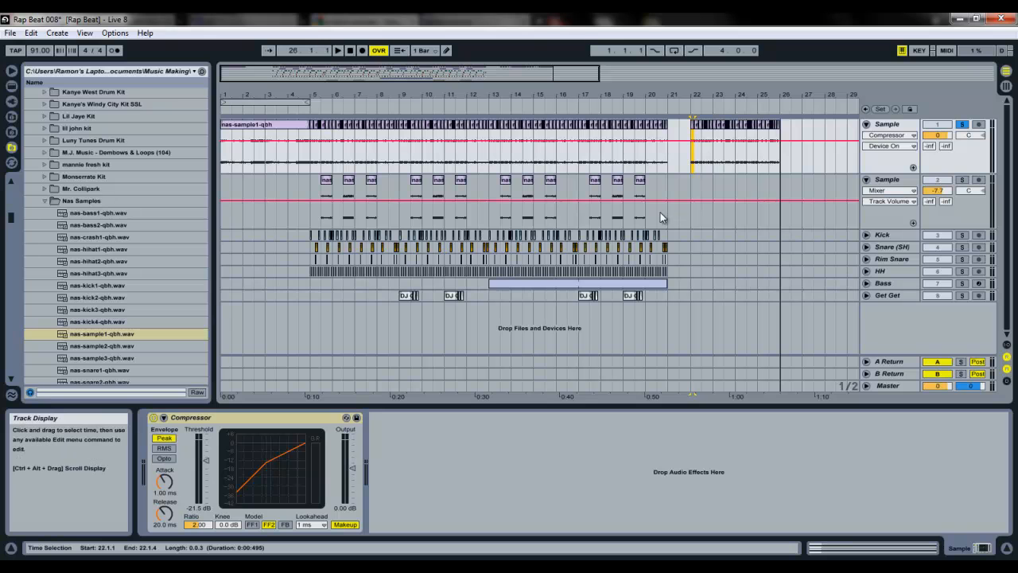
{"action": "left_click", "coordinate": [963, 179]}
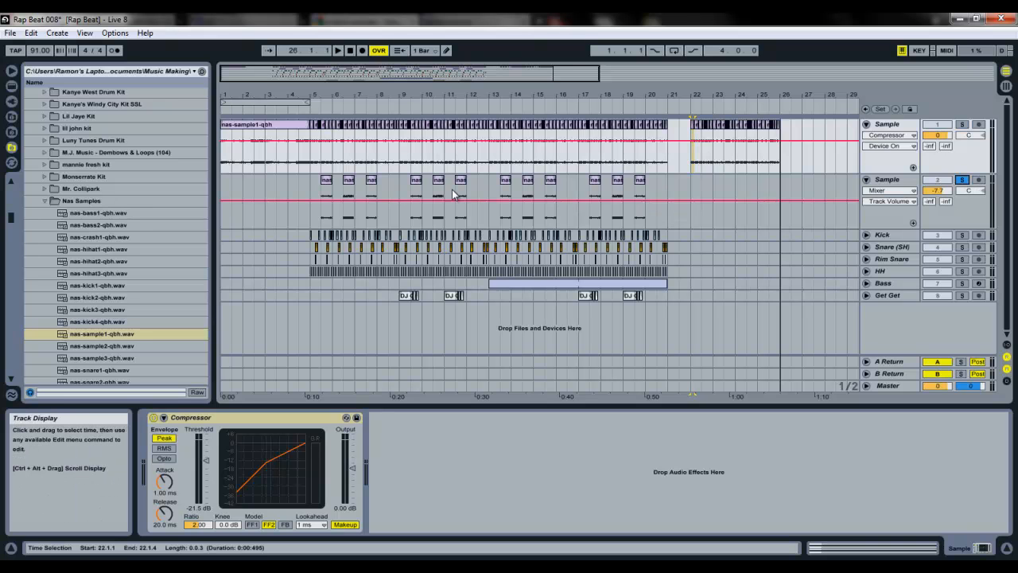
{"action": "left_click", "coordinate": [310, 192]}
{"action": "key", "text": "space"}
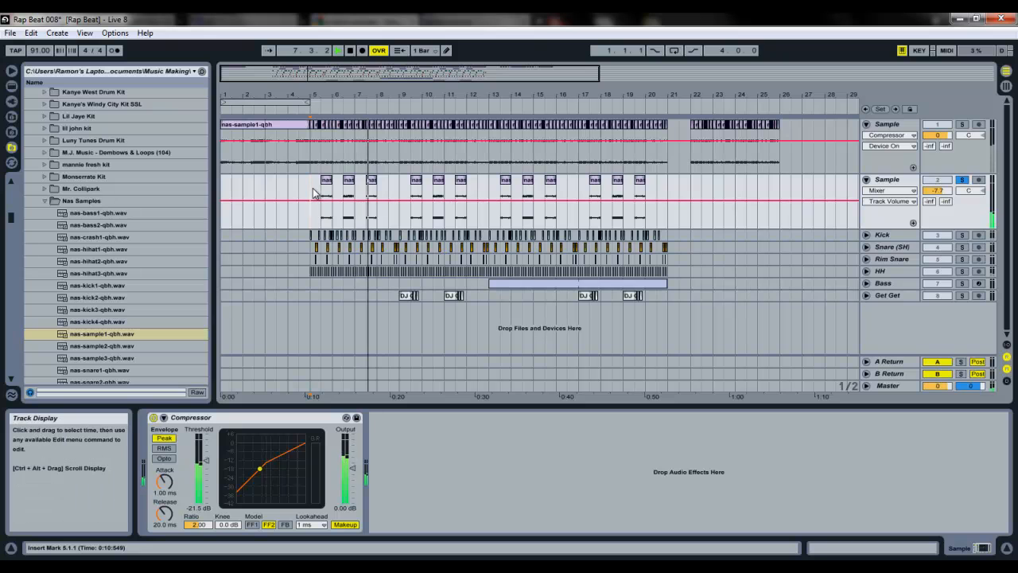
Copy the second Sample track's clip pattern starting at bar 5 into bars 22 to 25, beneath the new chops.
{"action": "left_click_drag", "start_coordinate": [314, 193], "coordinate": [473, 186]}
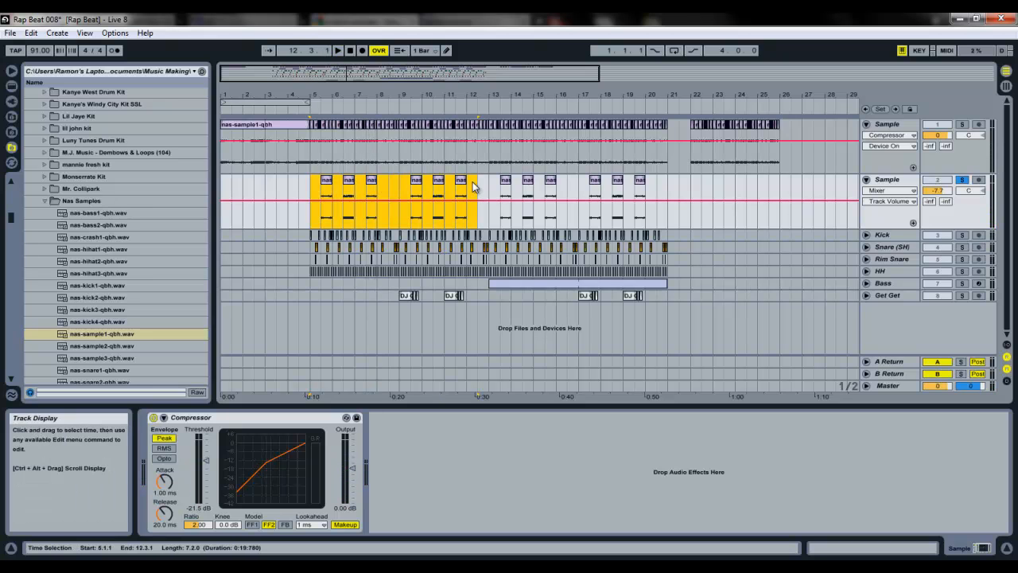
{"action": "left_click_drag", "start_coordinate": [334, 191], "coordinate": [388, 210]}
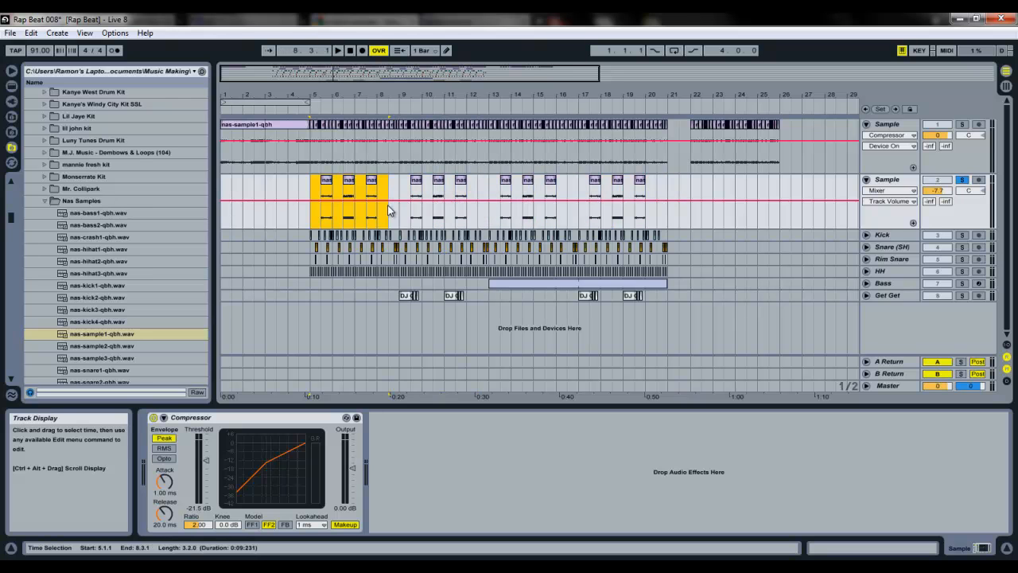
{"action": "left_click_drag", "start_coordinate": [344, 174], "coordinate": [775, 185]}
Clear the second Sample track's solo and play from bar 22, muting and reactivating that track to compare the layers.
{"action": "left_click", "coordinate": [768, 171]}
{"action": "left_click", "coordinate": [961, 180]}
{"action": "key", "text": "space"}
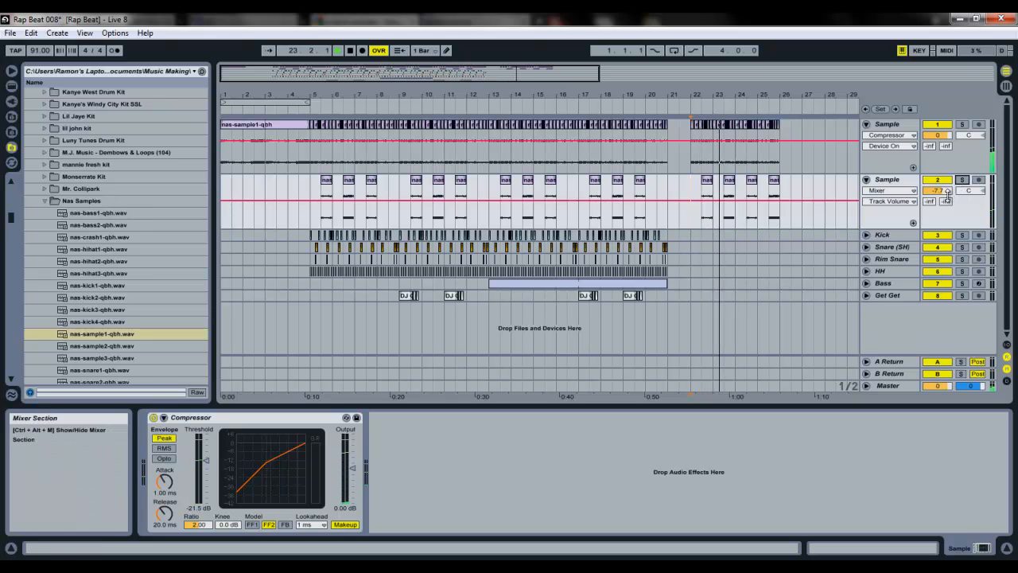
{"action": "left_click", "coordinate": [938, 180]}
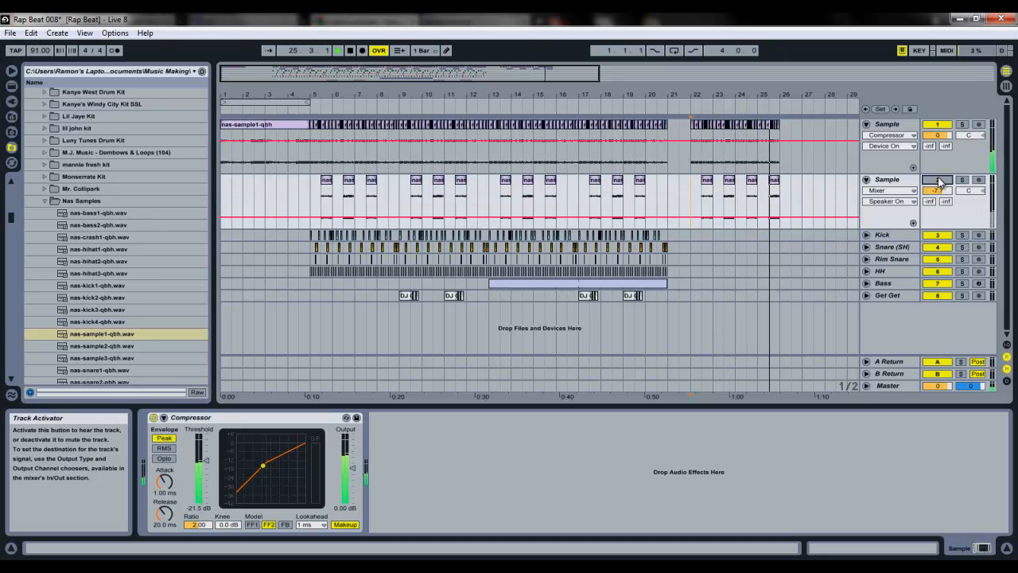
{"action": "key", "text": "space"}
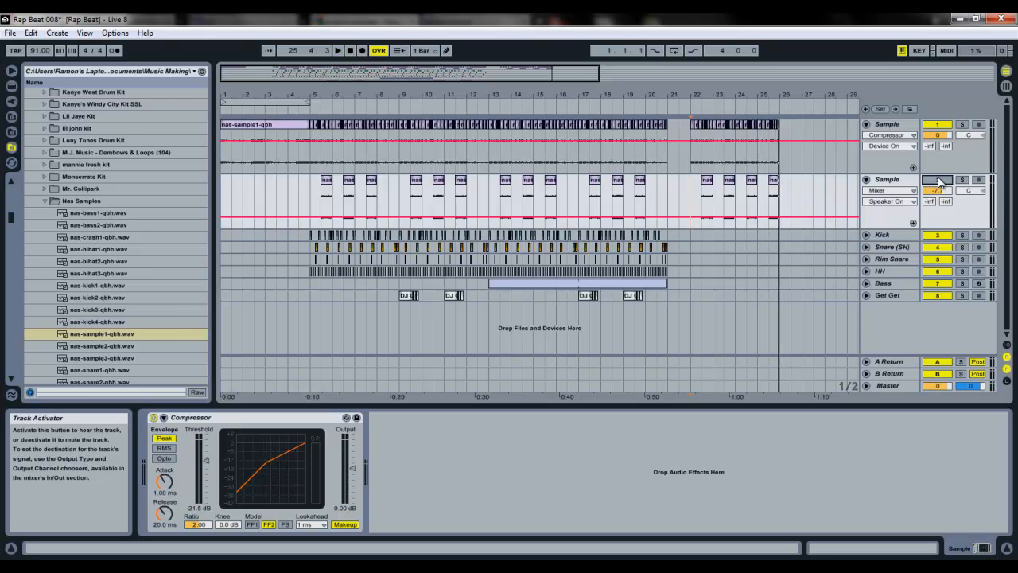
{"action": "left_click", "coordinate": [940, 181]}
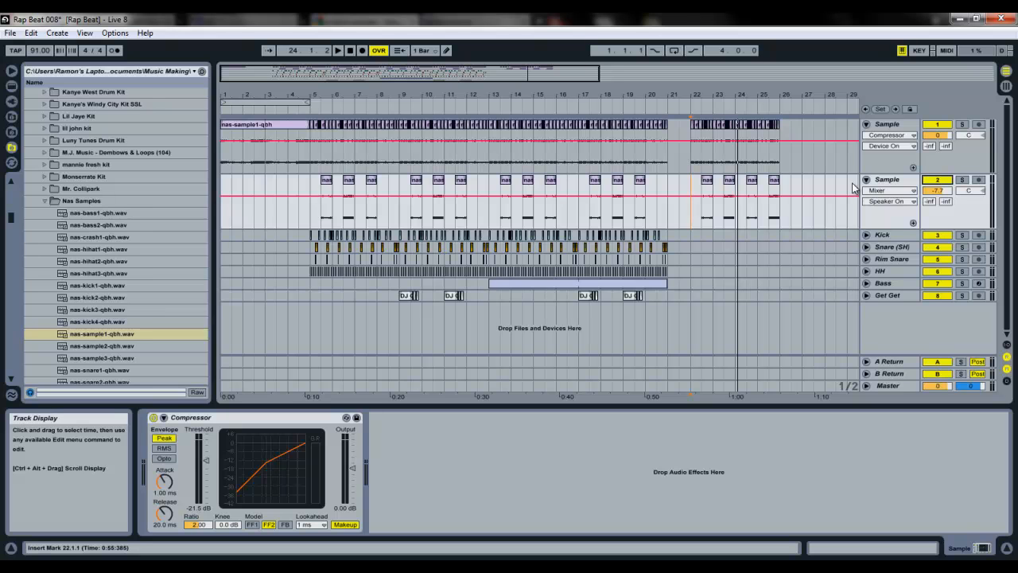
Copy the nas-kick3-qbh clip at 19.2.3 on the Kick track to 22.1.1.
{"action": "left_click", "coordinate": [676, 233]}
{"action": "left_click_drag", "start_coordinate": [681, 94], "coordinate": [677, 124]}
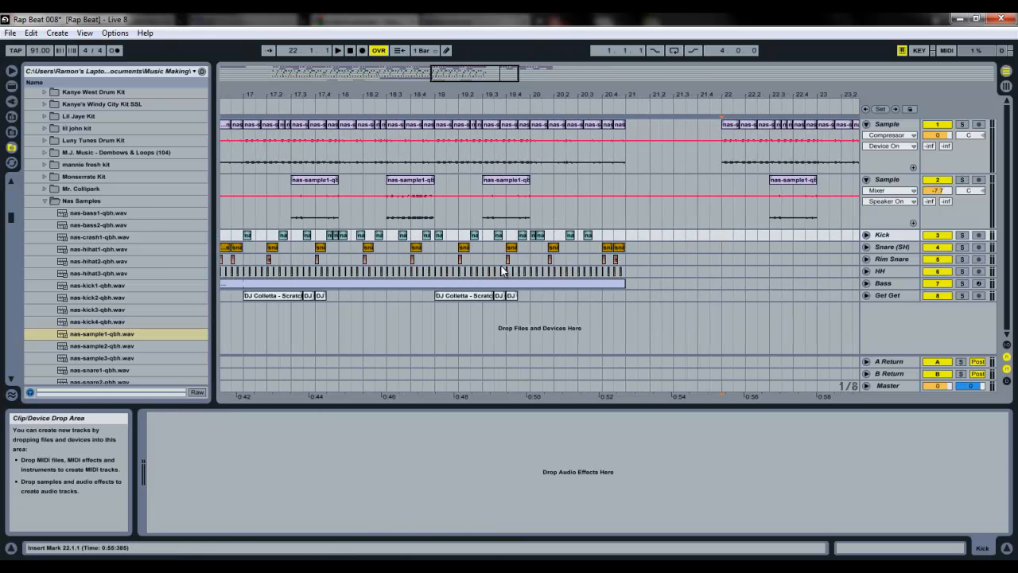
{"action": "left_click", "coordinate": [474, 237]}
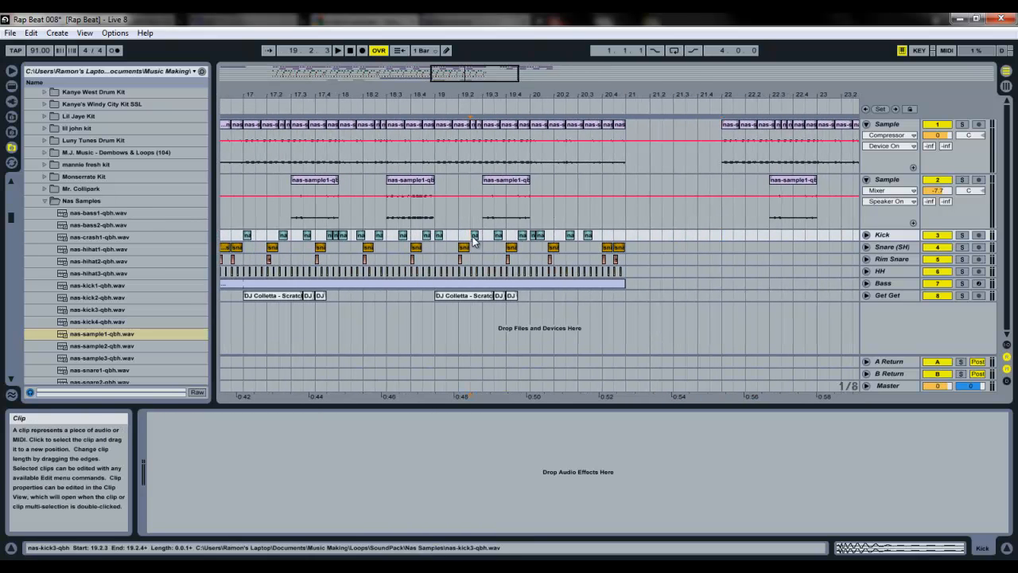
{"action": "left_click", "coordinate": [836, 303]}
{"action": "key", "text": "ctrl+v"}
Unfold the Kick track and copy the new kick from 22.1.1 to 22.3.1.
{"action": "left_click", "coordinate": [871, 236]}
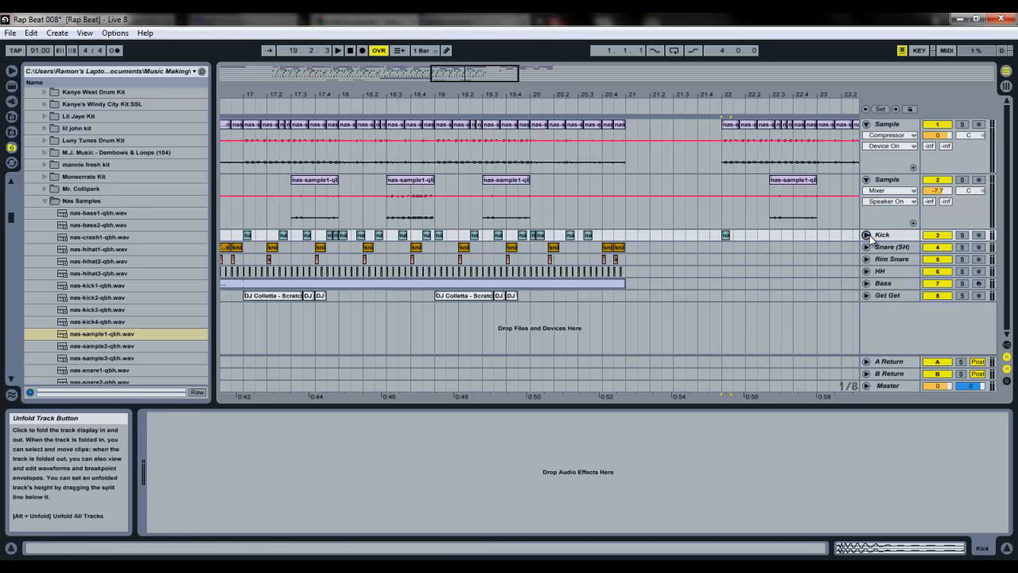
{"action": "left_click", "coordinate": [866, 236]}
{"action": "left_click_drag", "start_coordinate": [739, 96], "coordinate": [739, 96]}
{"action": "left_click_drag", "start_coordinate": [333, 236], "coordinate": [396, 246]}
{"action": "left_click", "coordinate": [331, 243]}
Copy the snare 02 clip at 20.1.4 on the Snare (SH) track to 22.1.4.
{"action": "left_click_drag", "start_coordinate": [509, 82], "coordinate": [501, 80]}
{"action": "left_click", "coordinate": [352, 292]}
{"action": "mouse_move", "coordinate": [359, 291]}
{"action": "left_mouse_down"}
{"action": "mouse_move", "coordinate": [416, 262]}
{"action": "mouse_move", "coordinate": [361, 273]}
{"action": "mouse_move", "coordinate": [357, 285]}
{"action": "left_mouse_up"}
{"action": "left_click", "coordinate": [355, 291]}
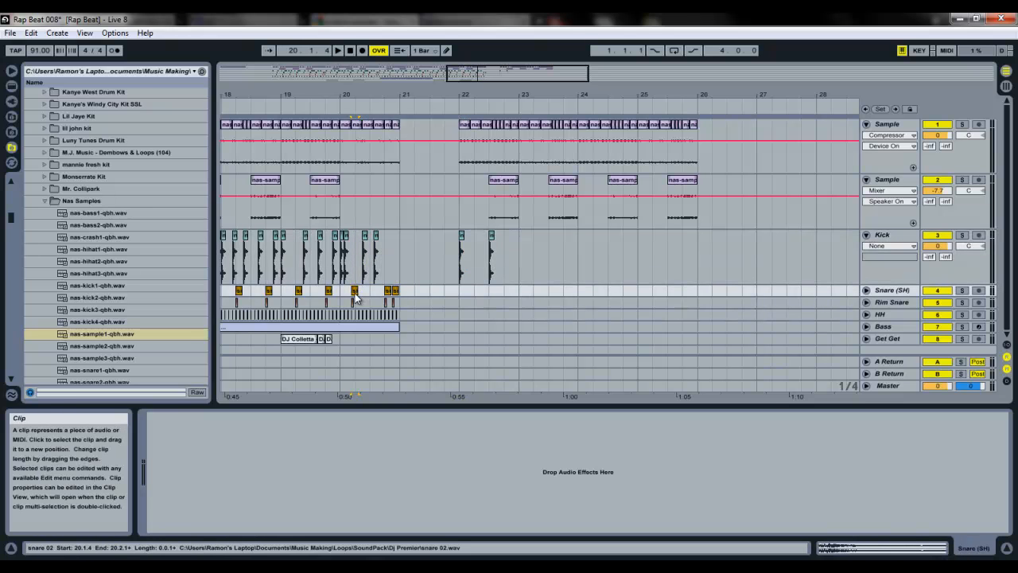
{"action": "left_click", "coordinate": [473, 290]}
{"action": "key", "text": "ctrl+v"}
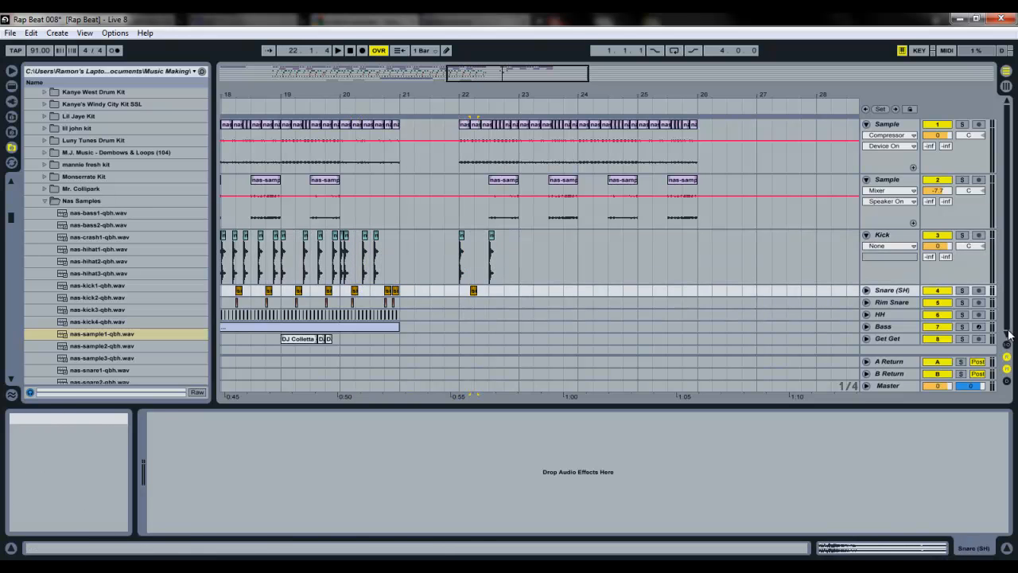
Unfold the Snare (SH) track, place snare 02 clips at 22.2.1 and 22.4.1, and play from 22.1.1.
{"action": "left_click", "coordinate": [866, 289]}
{"action": "left_click_drag", "start_coordinate": [476, 93], "coordinate": [477, 94]}
{"action": "left_click_drag", "start_coordinate": [470, 291], "coordinate": [638, 295]}
{"action": "left_click", "coordinate": [415, 259]}
{"action": "key", "text": "space"}
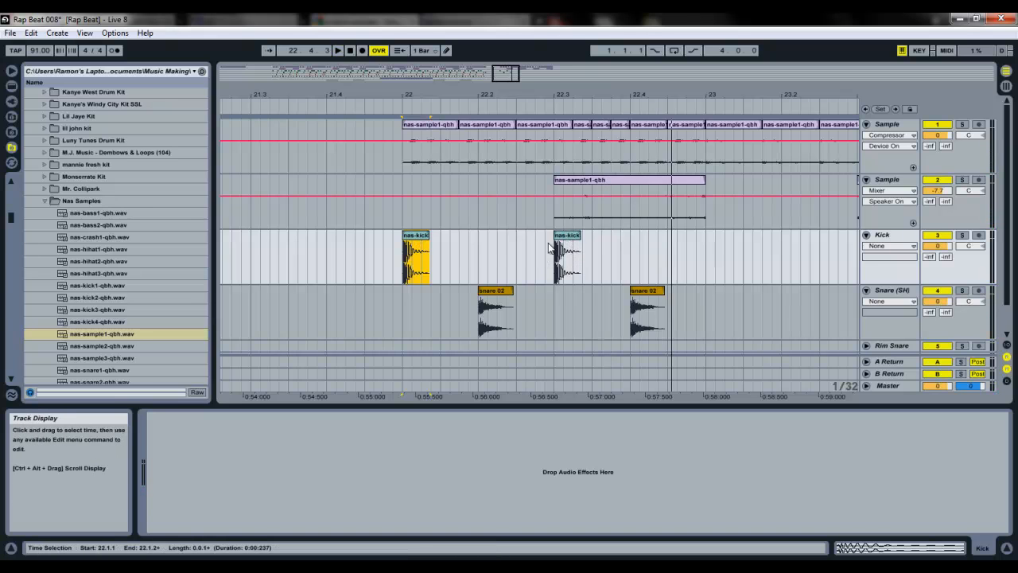
Place the kick from 22.3.1 on the Kick track at 22.2.3 and 22.3.3 instead, and play from 22.1.1.
{"action": "key", "text": "space"}
{"action": "left_click_drag", "start_coordinate": [568, 236], "coordinate": [605, 241]}
{"action": "key", "text": "space"}
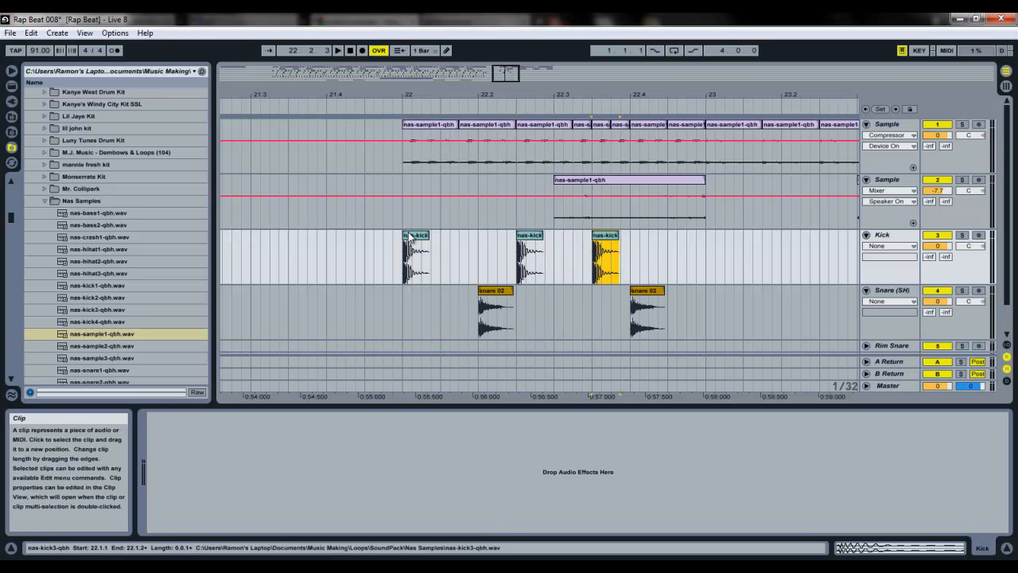
{"action": "left_click", "coordinate": [409, 239]}
{"action": "key", "text": "space"}
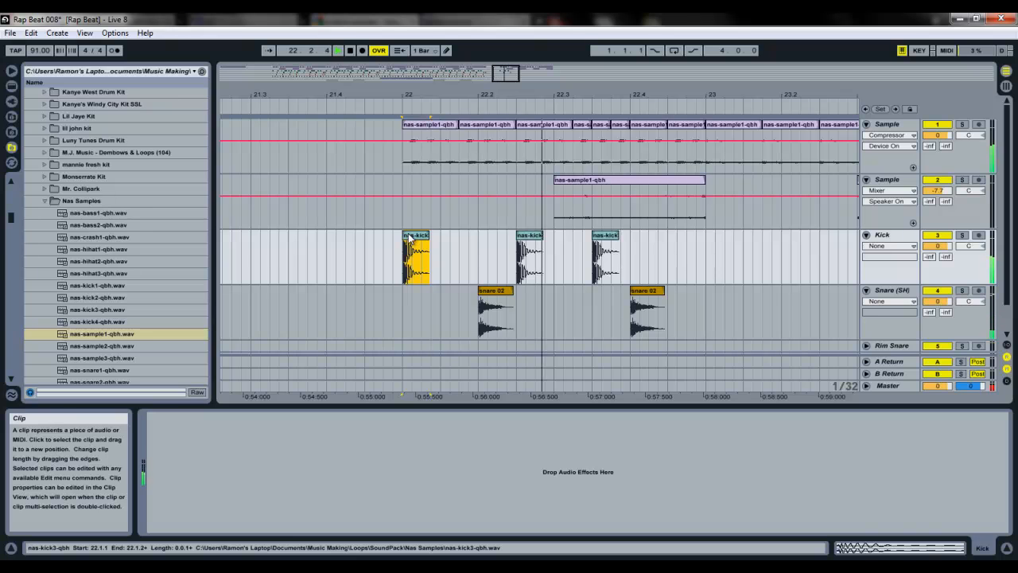
{"action": "key", "text": "space"}
Copy the kick at 22.3.3 to 22.4.3, 22.4.4 and 23.1.1, and play from 22.1.1.
{"action": "left_click", "coordinate": [606, 226]}
{"action": "left_click", "coordinate": [604, 240]}
{"action": "left_click_drag", "start_coordinate": [604, 242], "coordinate": [703, 246]}
{"action": "mouse_move", "coordinate": [700, 246]}
{"action": "left_mouse_down"}
{"action": "mouse_move", "coordinate": [739, 253]}
{"action": "mouse_move", "coordinate": [715, 247]}
{"action": "left_mouse_up"}
{"action": "left_click", "coordinate": [417, 235]}
{"action": "key", "text": "space"}
Copy the snare 02 clip at 22.4.1 on the Snare (SH) track to 23.2.1, and play from 22.1.1.
{"action": "left_click_drag", "start_coordinate": [489, 91], "coordinate": [501, 324]}
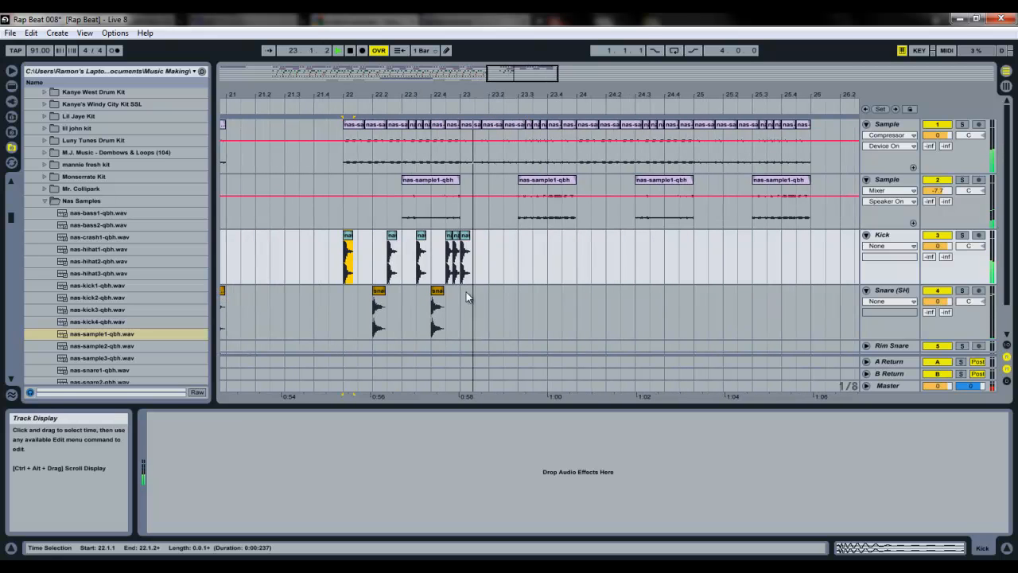
{"action": "left_click_drag", "start_coordinate": [438, 291], "coordinate": [495, 291]}
{"action": "left_click", "coordinate": [460, 260]}
{"action": "key", "text": "space"}
{"action": "left_click", "coordinate": [348, 237]}
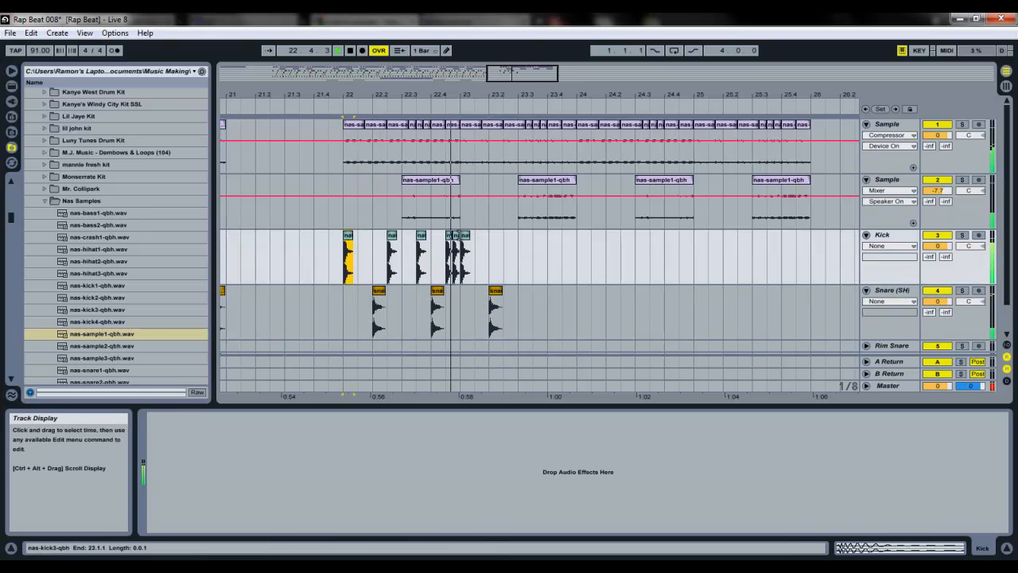
{"action": "key", "text": "space"}
Copy the kick at 23.1.1 on the Kick track to 23.2.3, and play from 23.1.1.
{"action": "left_click_drag", "start_coordinate": [466, 237], "coordinate": [511, 247]}
{"action": "left_click", "coordinate": [489, 251]}
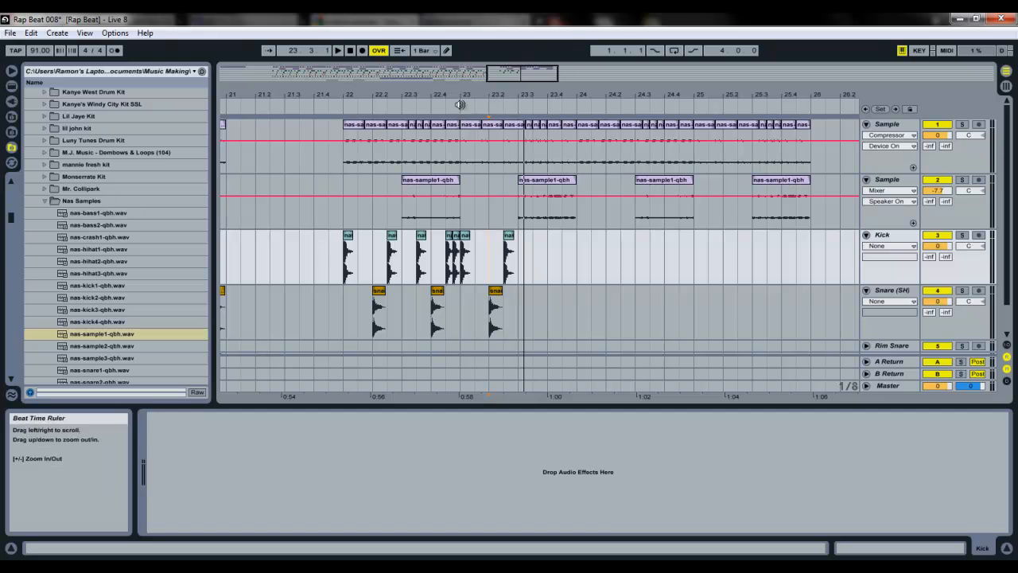
{"action": "left_click_drag", "start_coordinate": [487, 101], "coordinate": [521, 162]}
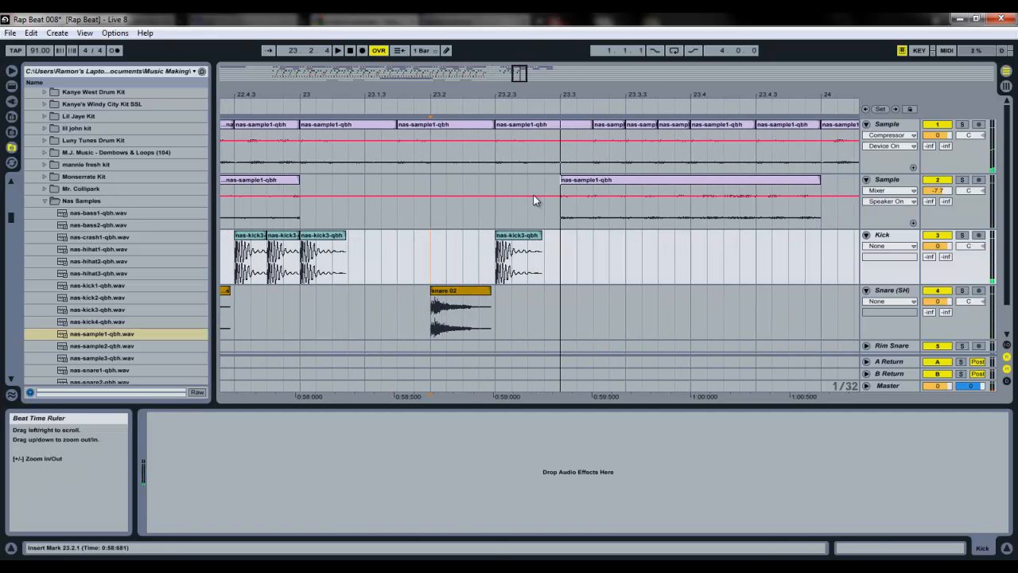
{"action": "left_click", "coordinate": [518, 239]}
{"action": "left_click", "coordinate": [316, 237]}
{"action": "key", "text": "space"}
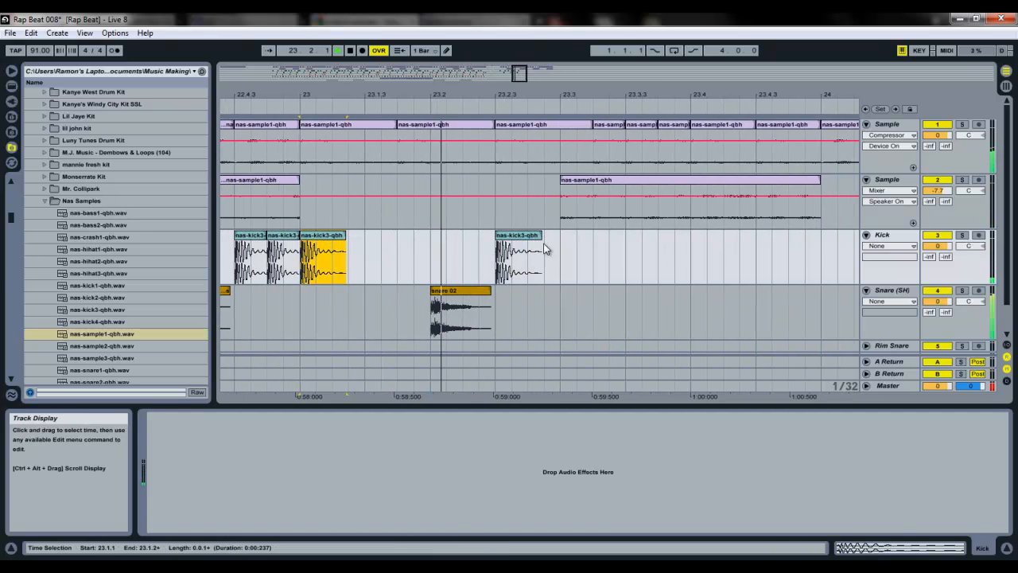
Add a second kick at 23.2.4, copy the two-kick pair into the third beat of bar 23, and play from 23.2.3.
{"action": "left_click", "coordinate": [517, 242]}
{"action": "key", "text": "ctrl+d"}
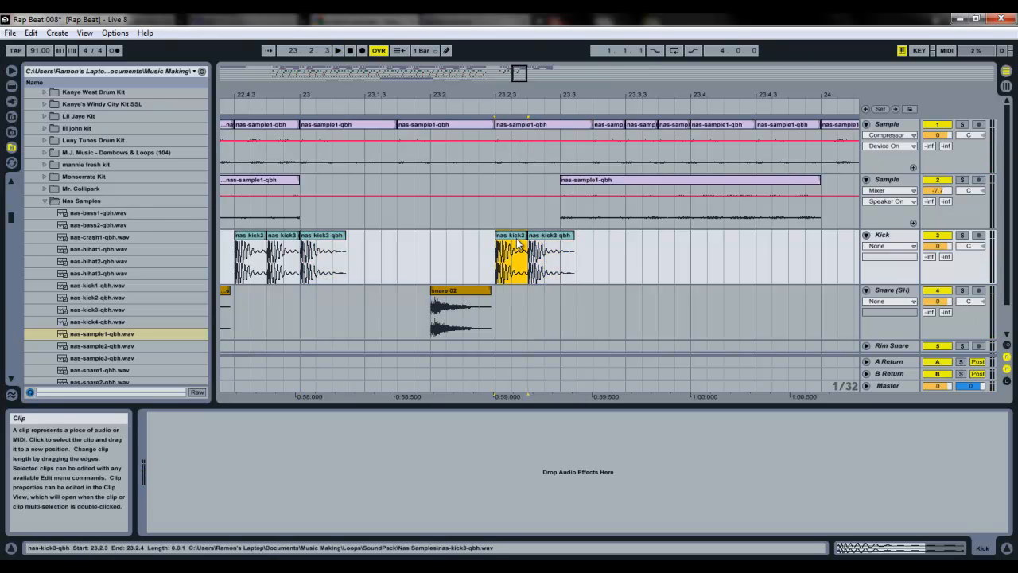
{"action": "left_click", "coordinate": [513, 244], "text": "shift"}
{"action": "left_click_drag", "start_coordinate": [513, 243], "coordinate": [621, 249]}
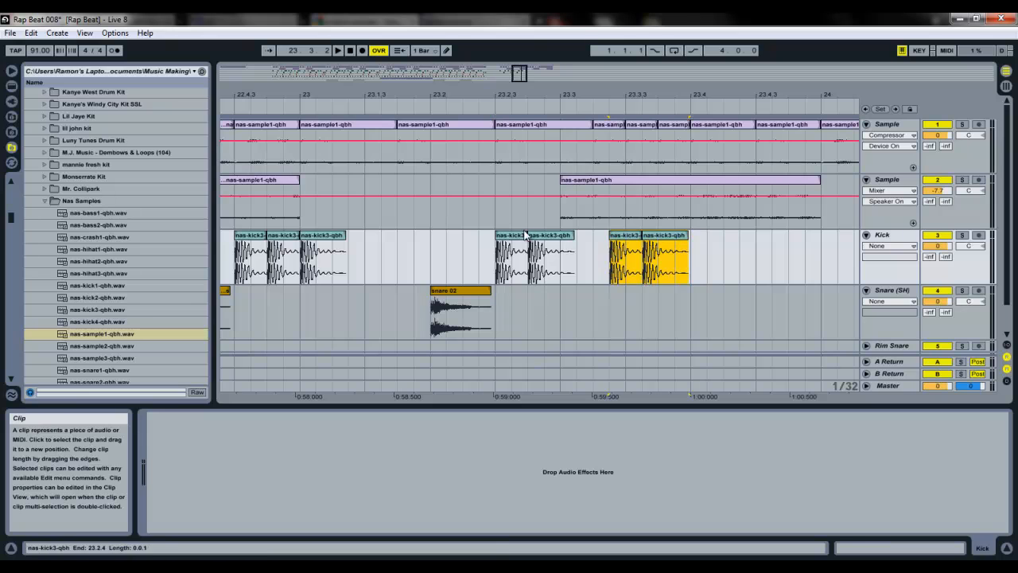
{"action": "left_click", "coordinate": [503, 236]}
{"action": "key", "text": "space"}
{"action": "key", "text": "space"}
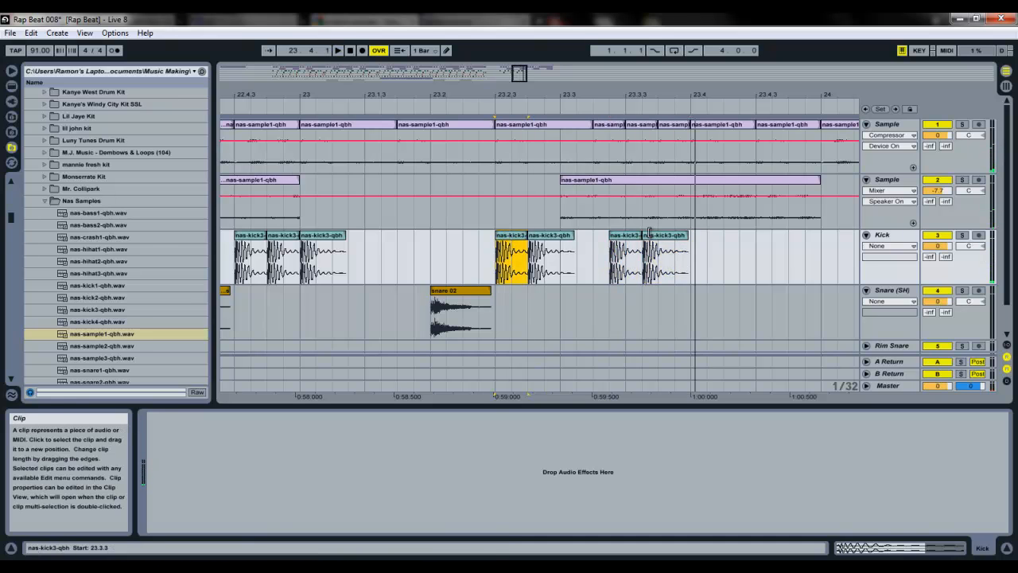
Move the copied pair of kicks slightly earlier to start at 23.3.2, and play from 23.2.3.
{"action": "left_click", "coordinate": [653, 238]}
{"action": "left_click", "coordinate": [625, 238], "text": "shift"}
{"action": "left_click_drag", "start_coordinate": [636, 243], "coordinate": [620, 243]}
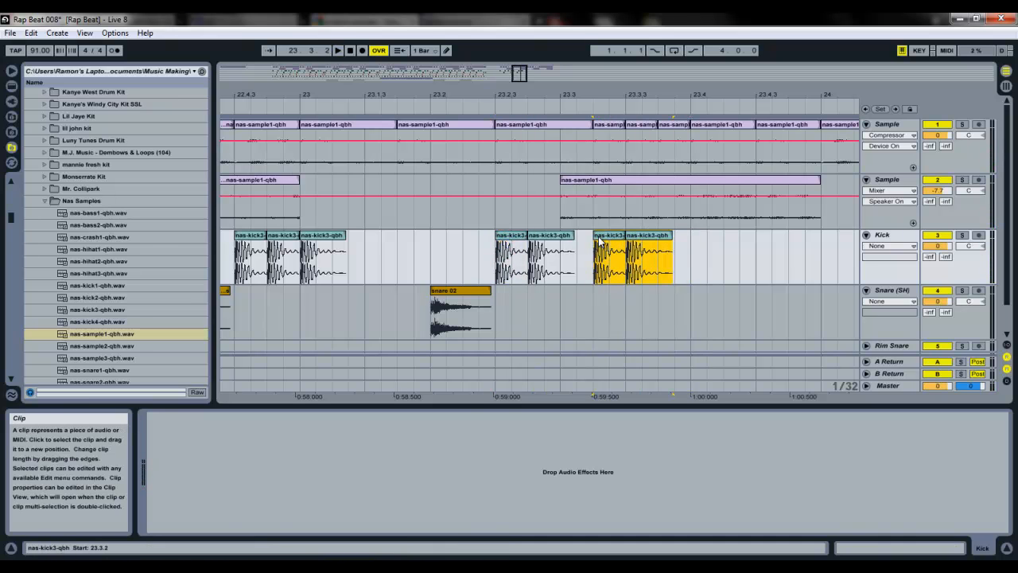
{"action": "left_click", "coordinate": [512, 238]}
{"action": "key", "text": "space"}
Copy the snare 02 clip at 23.2.1 on the Snare (SH) track to 23.4.1, and play from 23.1.1.
{"action": "left_click", "coordinate": [470, 292]}
{"action": "key", "text": "space"}
{"action": "left_click_drag", "start_coordinate": [464, 293], "coordinate": [703, 295]}
{"action": "left_click", "coordinate": [700, 291]}
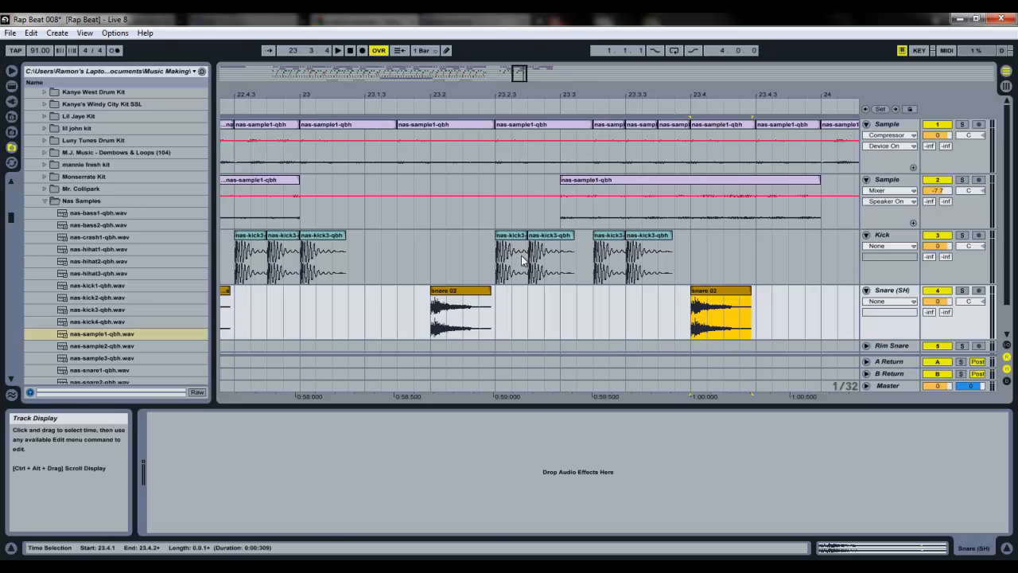
{"action": "left_click", "coordinate": [309, 246]}
{"action": "key", "text": "space"}
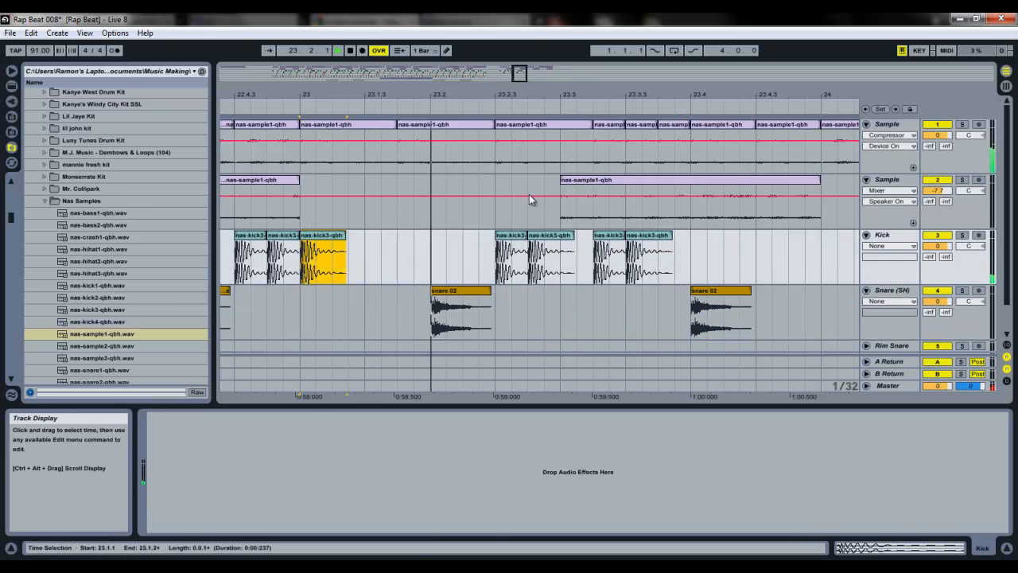
Copy the kick and snare pattern of bars 22 and 23 to 24.1.1.
{"action": "left_click_drag", "start_coordinate": [519, 70], "coordinate": [521, 87]}
{"action": "left_click_drag", "start_coordinate": [682, 341], "coordinate": [641, 254]}
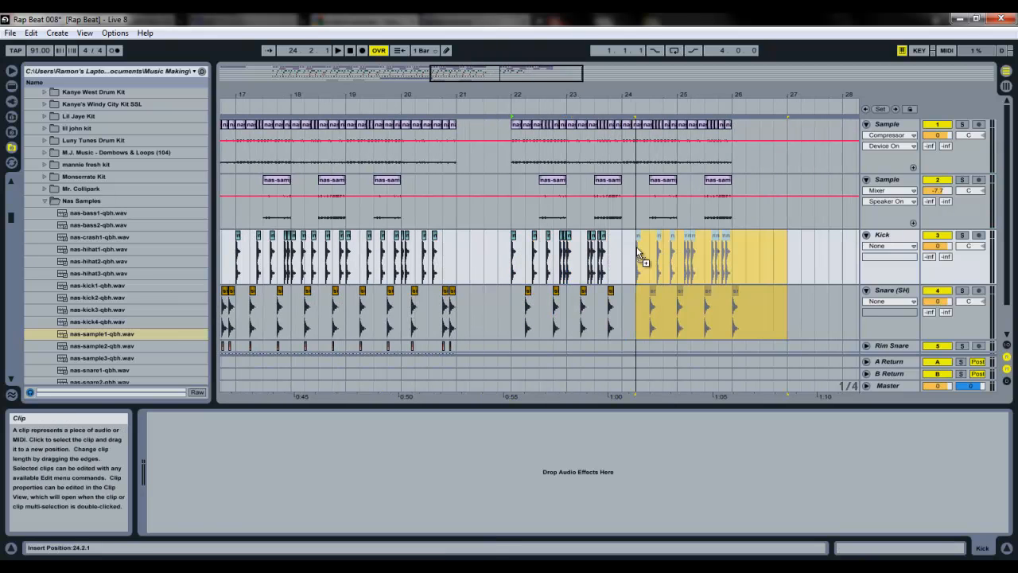
{"action": "left_click", "coordinate": [740, 329]}
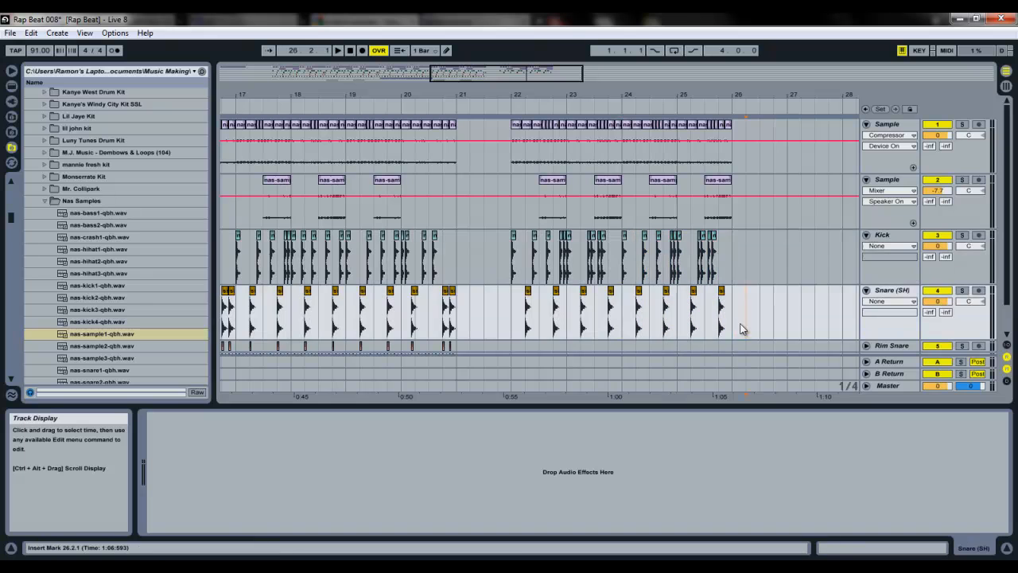
Duplicate the section from 22.1.1 to 26.1.1 on both Sample tracks, Kick and Snare (SH) directly after itself.
{"action": "scroll", "coordinate": [716, 325], "scroll_direction": "down", "scroll_amount": 2}
{"action": "left_click_drag", "start_coordinate": [730, 282], "coordinate": [537, 129]}
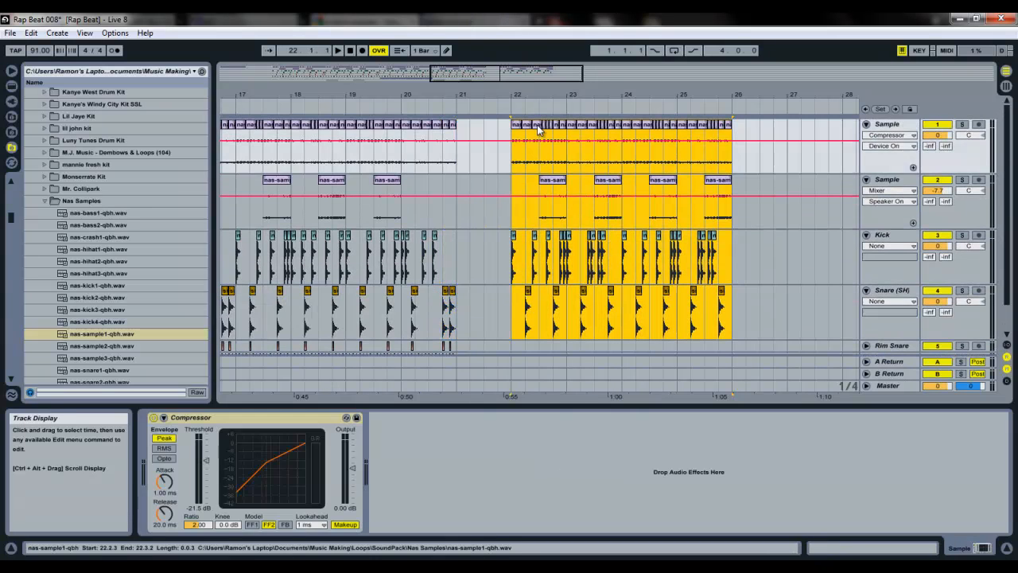
{"action": "key", "text": "ctrl+d"}
Copy the hi-hat clips from 13.1.1 to the end of bar 20 on the HH track to 26.1.1.
{"action": "left_click_drag", "start_coordinate": [754, 93], "coordinate": [647, 97]}
{"action": "scroll", "coordinate": [457, 200], "scroll_direction": "down", "scroll_amount": 2}
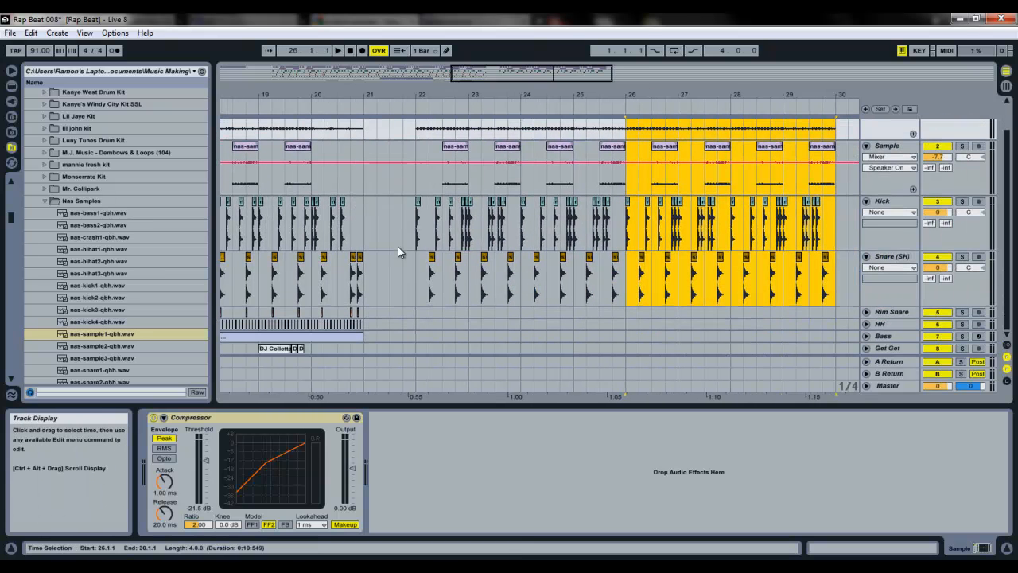
{"action": "left_click", "coordinate": [365, 324]}
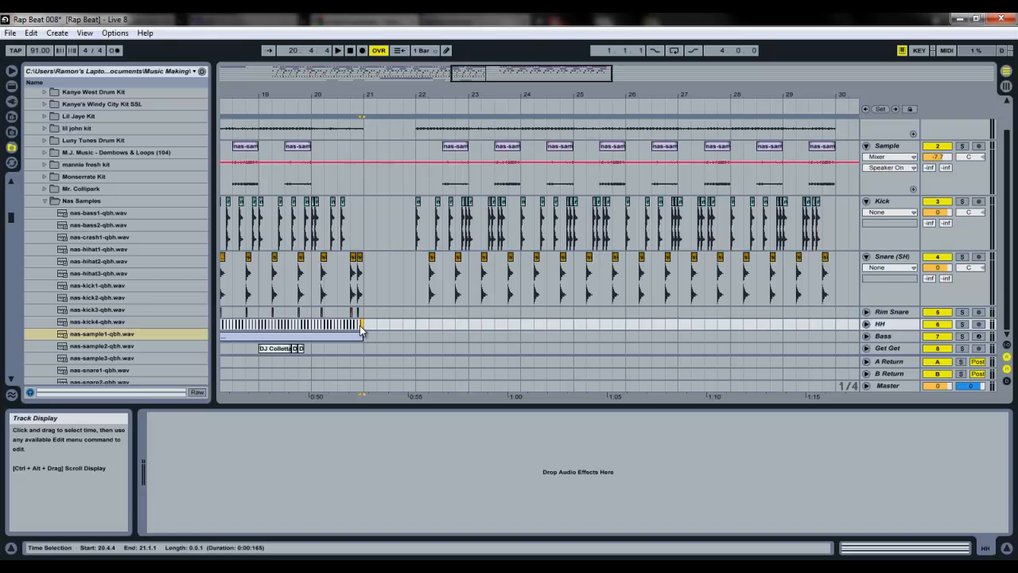
{"action": "mouse_move", "coordinate": [372, 71]}
{"action": "left_mouse_down"}
{"action": "mouse_move", "coordinate": [374, 83]}
{"action": "mouse_move", "coordinate": [374, 74]}
{"action": "mouse_move", "coordinate": [389, 78]}
{"action": "mouse_move", "coordinate": [379, 75]}
{"action": "left_mouse_up"}
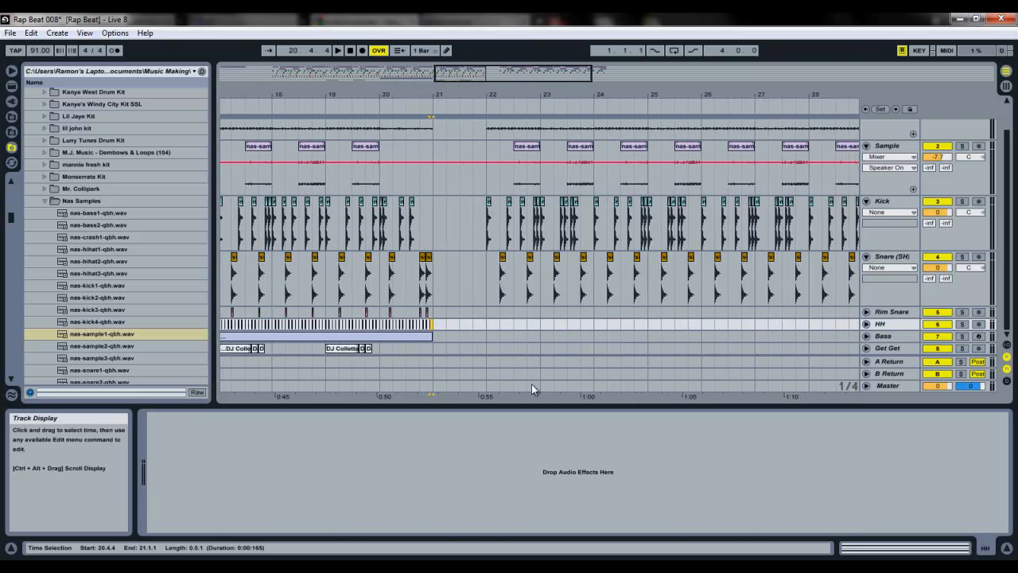
{"action": "left_click_drag", "start_coordinate": [462, 323], "coordinate": [250, 329]}
{"action": "left_click_drag", "start_coordinate": [336, 334], "coordinate": [357, 334]}
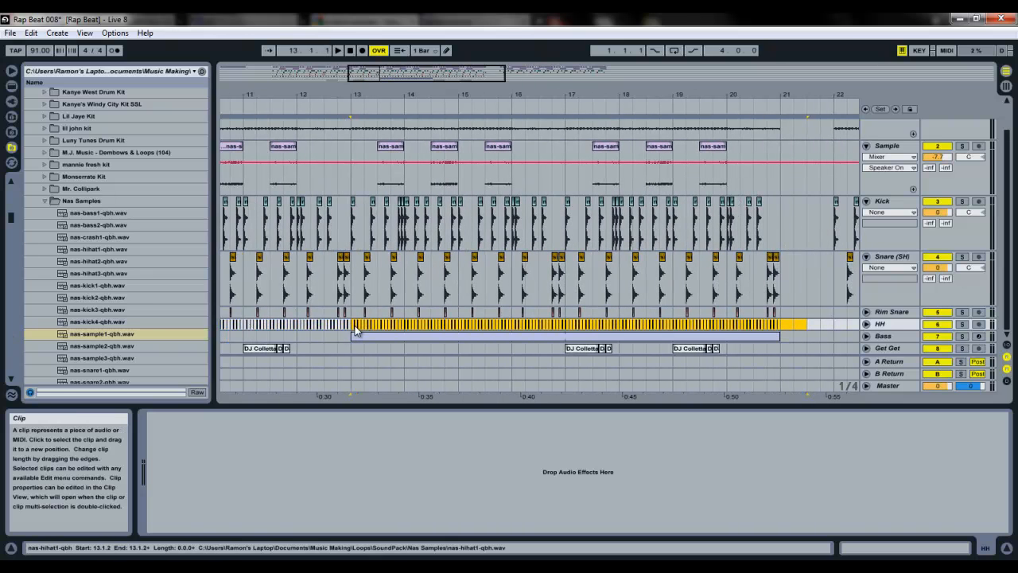
{"action": "left_click", "coordinate": [837, 324]}
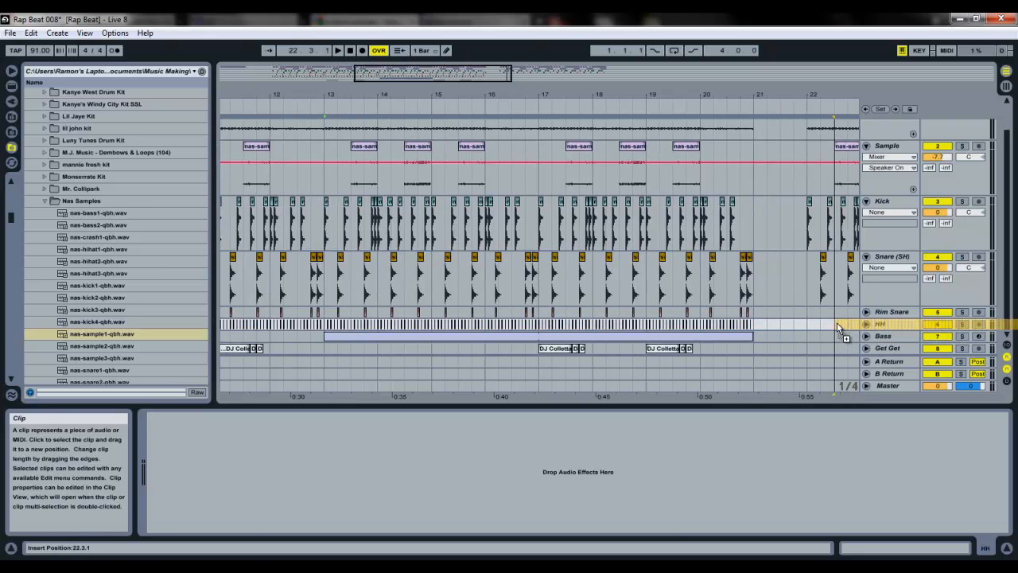
{"action": "left_click", "coordinate": [811, 328]}
{"action": "left_click_drag", "start_coordinate": [811, 326], "coordinate": [495, 328]}
Delete the surplus hi-hat clips after 30.1.1, and play the arrangement from 24.1.1.
{"action": "left_click_drag", "start_coordinate": [576, 76], "coordinate": [617, 216]}
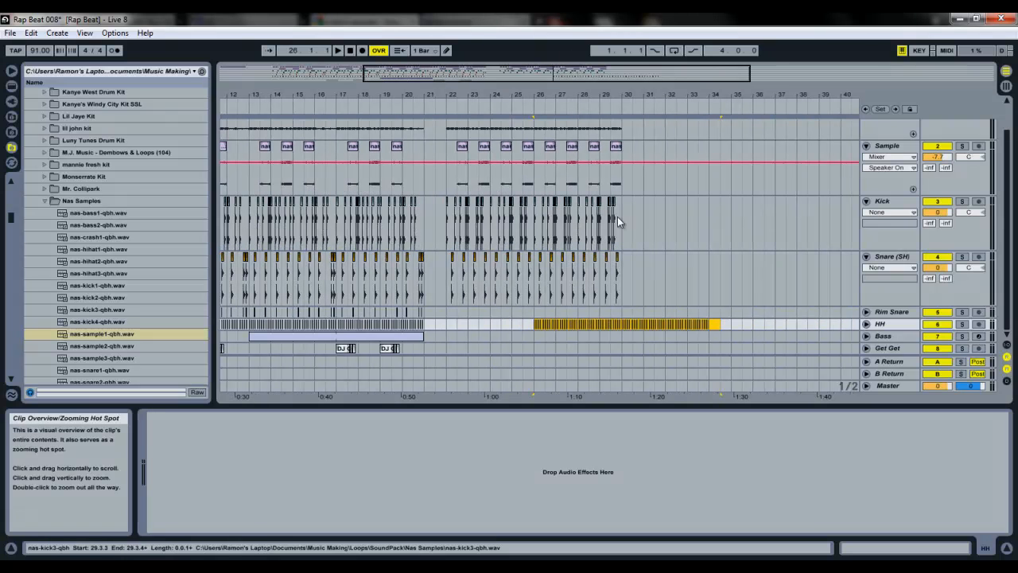
{"action": "left_click_drag", "start_coordinate": [622, 293], "coordinate": [748, 382]}
{"action": "key", "text": "Delete"}
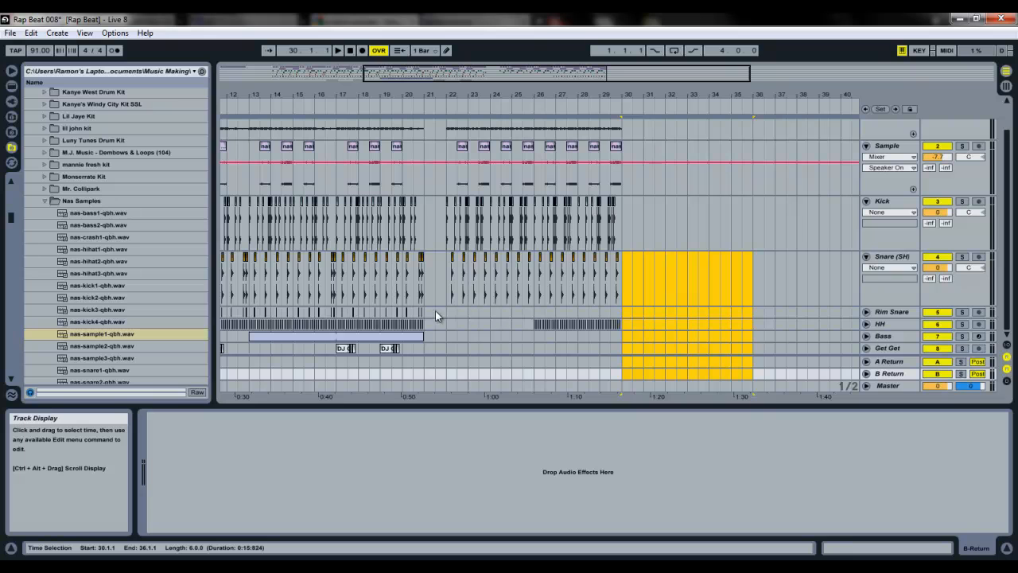
{"action": "left_click", "coordinate": [489, 326]}
{"action": "key", "text": "space"}
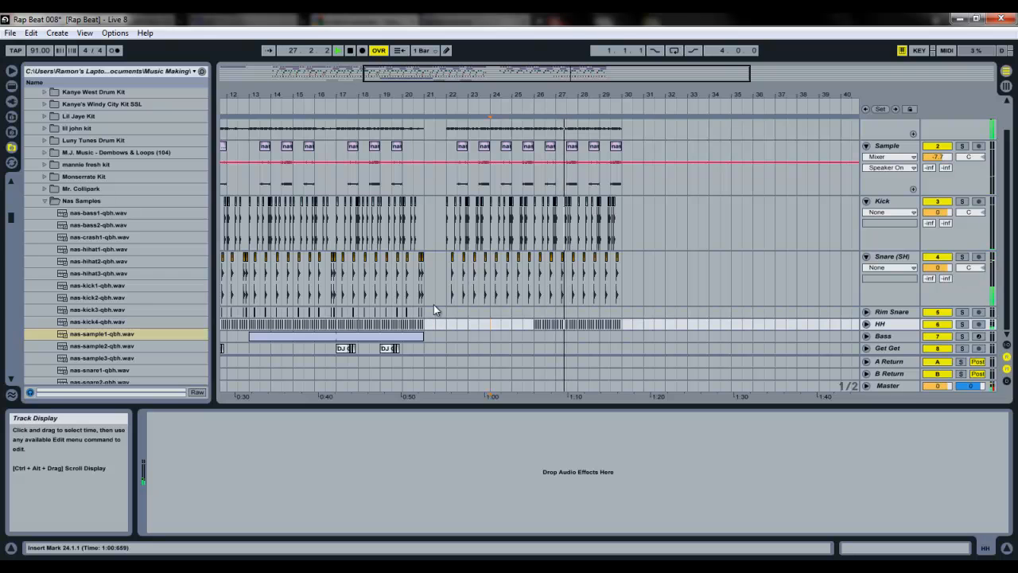
Unfold the Rim Snare track, select 17.1.3 to 18.1.3, and listen to the track in solo.
{"action": "left_click", "coordinate": [866, 311]}
{"action": "left_click_drag", "start_coordinate": [434, 78], "coordinate": [434, 79]}
{"action": "left_click_drag", "start_coordinate": [372, 349], "coordinate": [487, 348]}
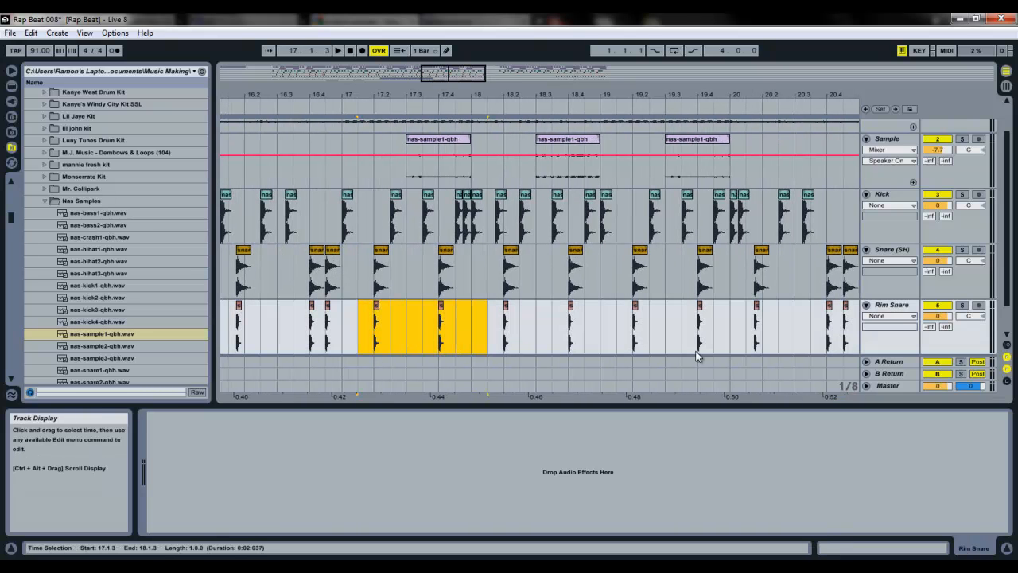
{"action": "left_click", "coordinate": [962, 305]}
{"action": "key", "text": "space"}
{"action": "key", "text": "space"}
{"action": "left_click", "coordinate": [973, 316]}
{"action": "left_click", "coordinate": [963, 306]}
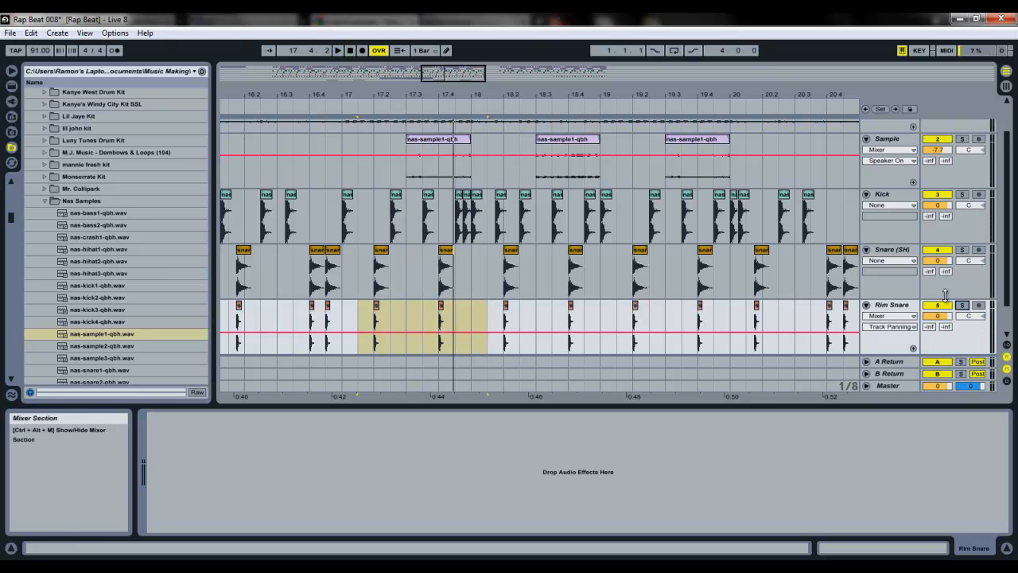
Play the Rim Snare and Snare (SH) tracks soloed together from 17.1.3, and compare them with each track soloed alone.
{"action": "left_click", "coordinate": [961, 306]}
{"action": "left_click", "coordinate": [961, 250], "text": "ctrl"}
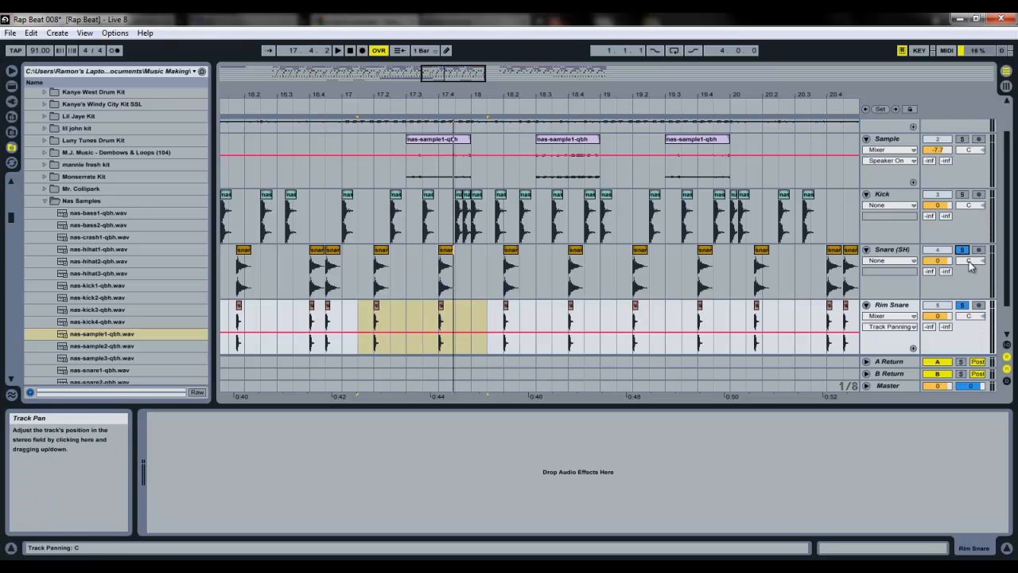
{"action": "key", "text": "space"}
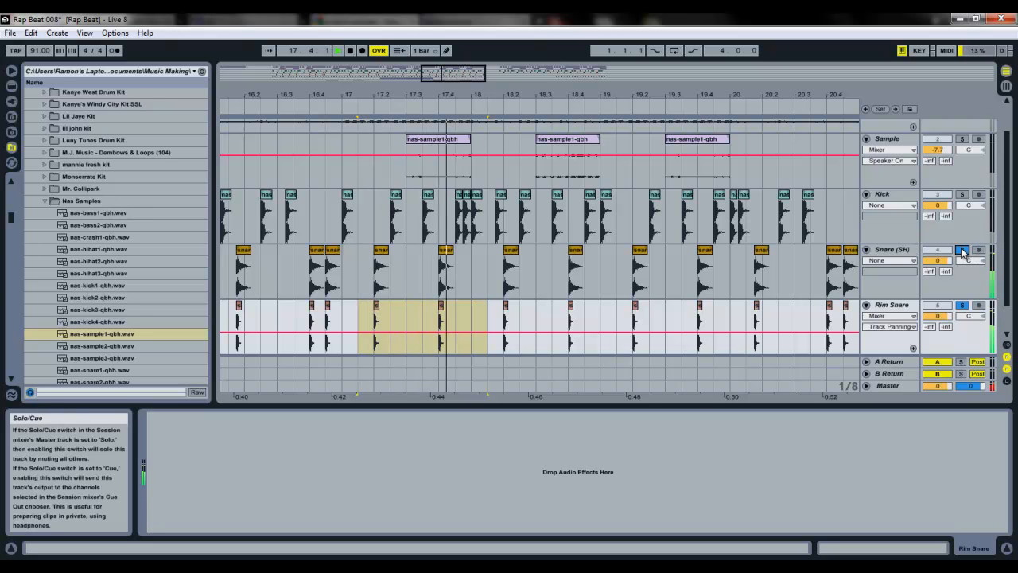
{"action": "left_click", "coordinate": [963, 306]}
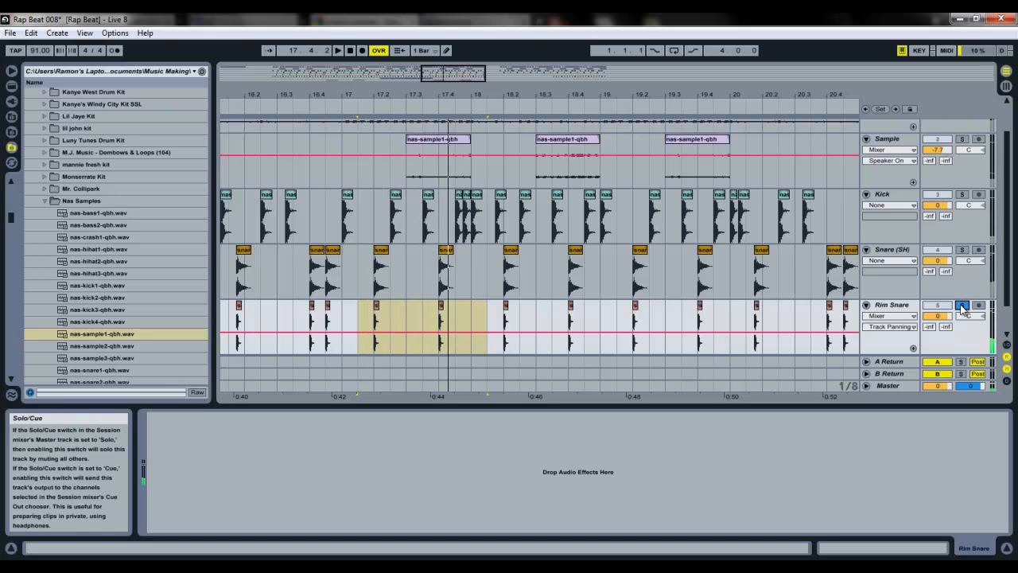
{"action": "left_click", "coordinate": [963, 251]}
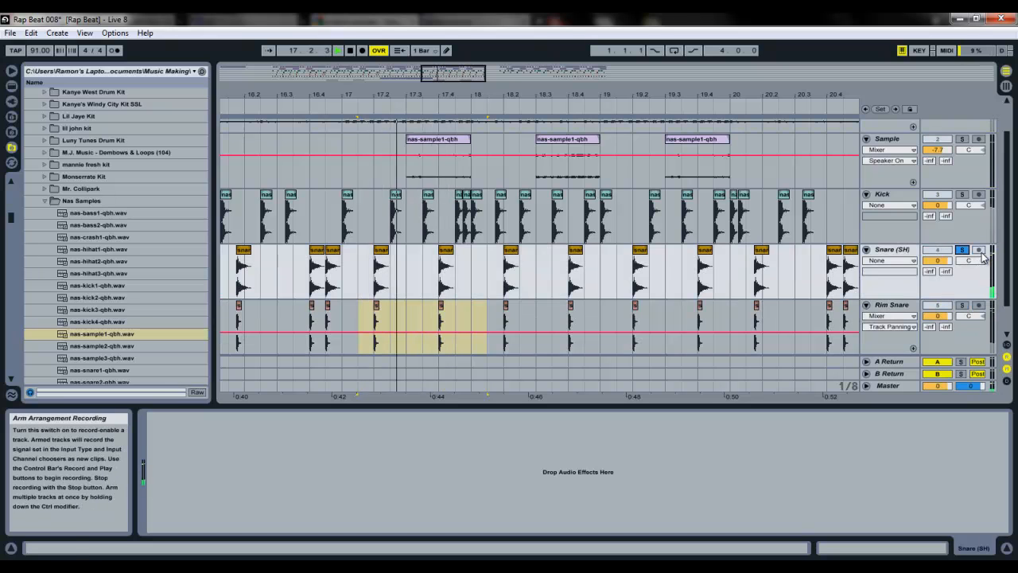
Solo the Rim Snare and Snare (SH) tracks together again and play them from 17.1.3.
{"action": "left_click", "coordinate": [963, 251]}
{"action": "left_click", "coordinate": [964, 306], "text": "ctrl"}
{"action": "left_click", "coordinate": [958, 236]}
{"action": "left_click", "coordinate": [965, 251], "text": "ctrl"}
{"action": "key", "text": "space"}
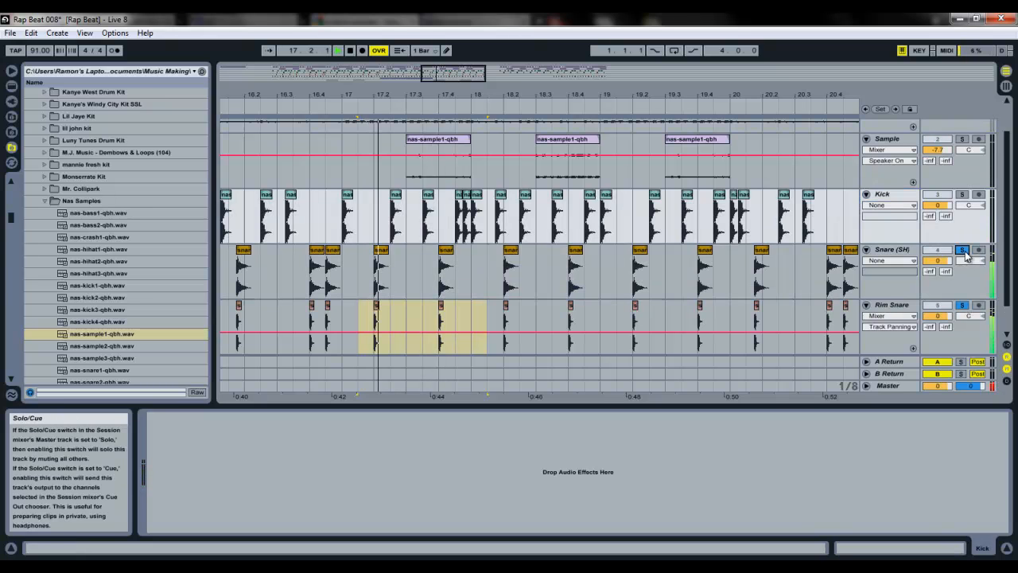
Copy rim snare clips from bars 18 and 19 into bars 22 through 25, aligned with the snare 02 hits.
{"action": "left_click_drag", "start_coordinate": [460, 76], "coordinate": [483, 77]}
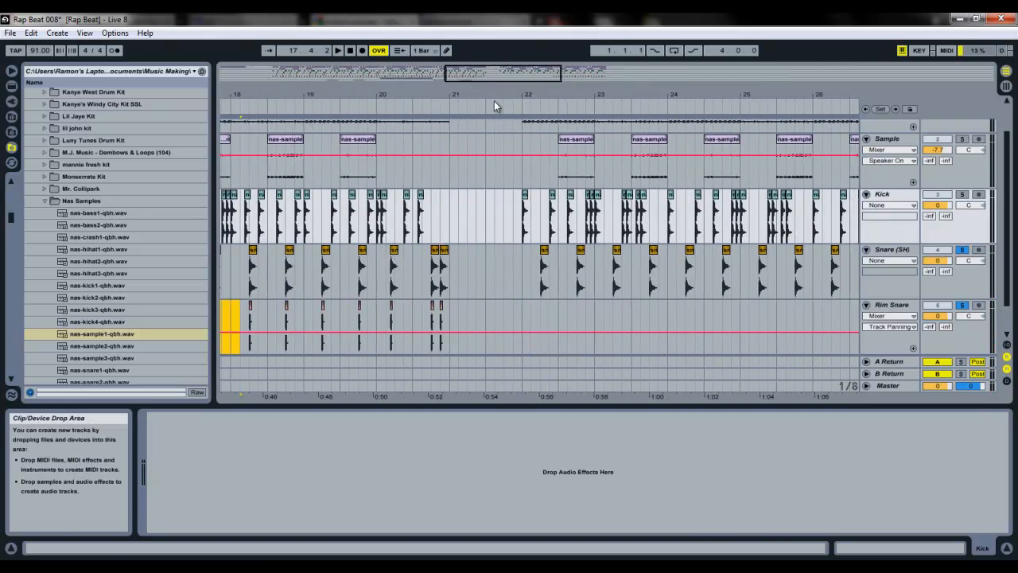
{"action": "left_click", "coordinate": [287, 314]}
{"action": "left_click_drag", "start_coordinate": [286, 308], "coordinate": [688, 324]}
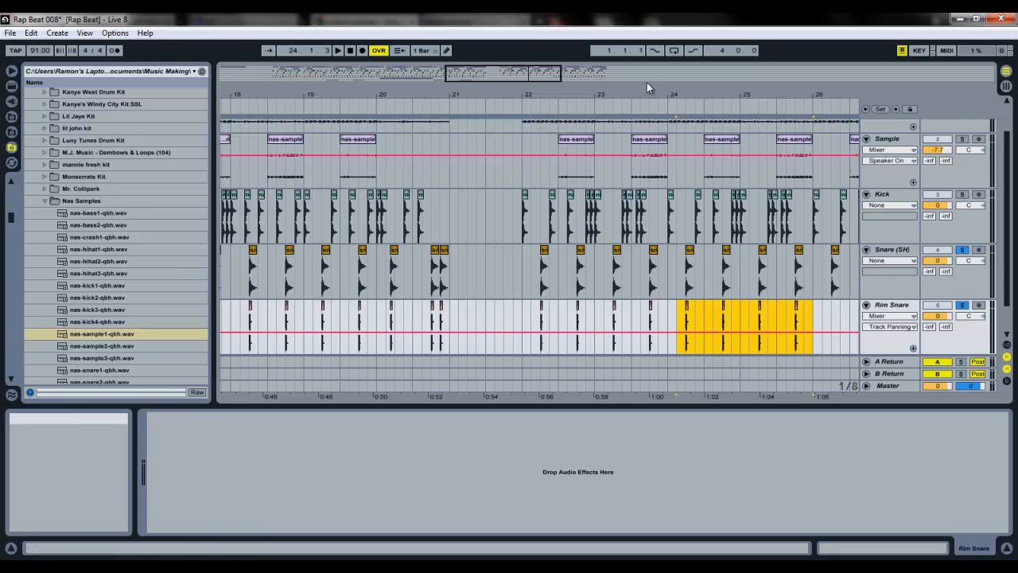
Copy the Rim Snare clips of bars 22 through 25 to 26.1.1.
{"action": "left_click_drag", "start_coordinate": [534, 68], "coordinate": [574, 72]}
{"action": "mouse_move", "coordinate": [547, 328]}
{"action": "left_mouse_down"}
{"action": "mouse_move", "coordinate": [322, 322]}
{"action": "mouse_move", "coordinate": [539, 330]}
{"action": "left_mouse_up"}
{"action": "left_click_drag", "start_coordinate": [534, 73], "coordinate": [539, 67]}
Fold the Kick, Snare (SH) and Rim Snare tracks.
{"action": "left_click", "coordinate": [866, 194]}
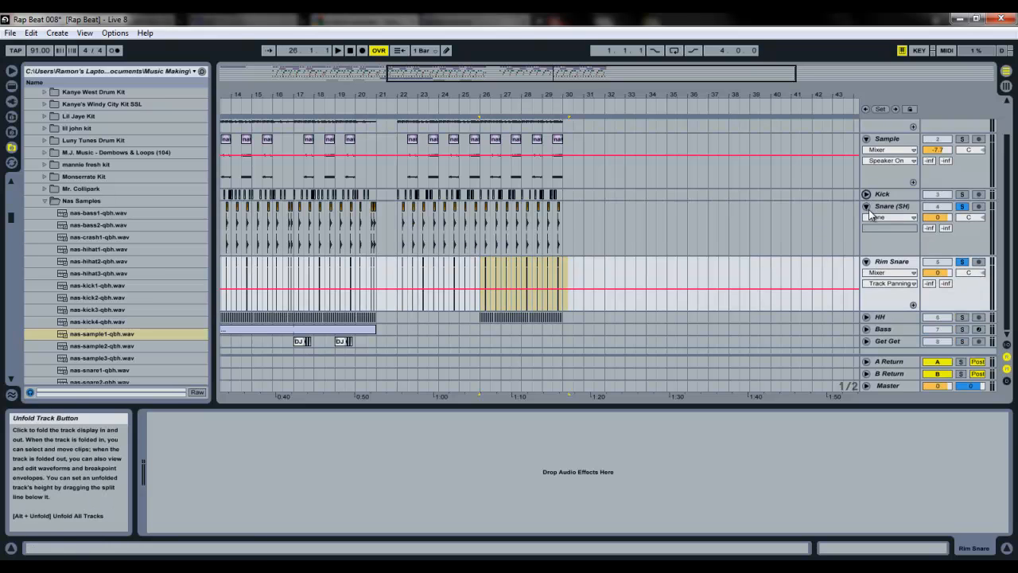
{"action": "left_click", "coordinate": [868, 208]}
{"action": "left_click", "coordinate": [867, 259]}
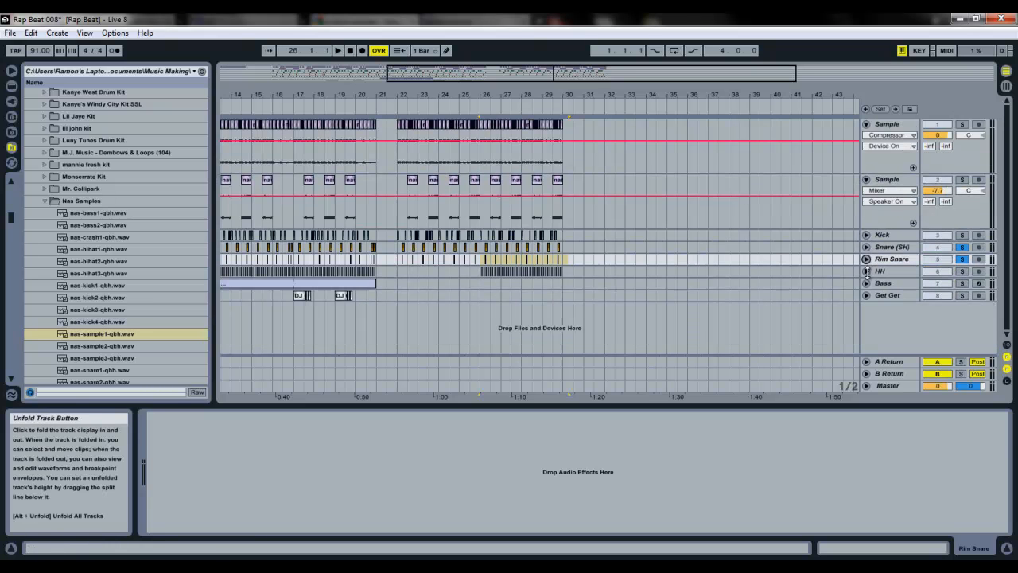
Play the full beat from 26.1.1 and copy four bars of the Bass clip to bars 26 through 29.
{"action": "left_click", "coordinate": [479, 273]}
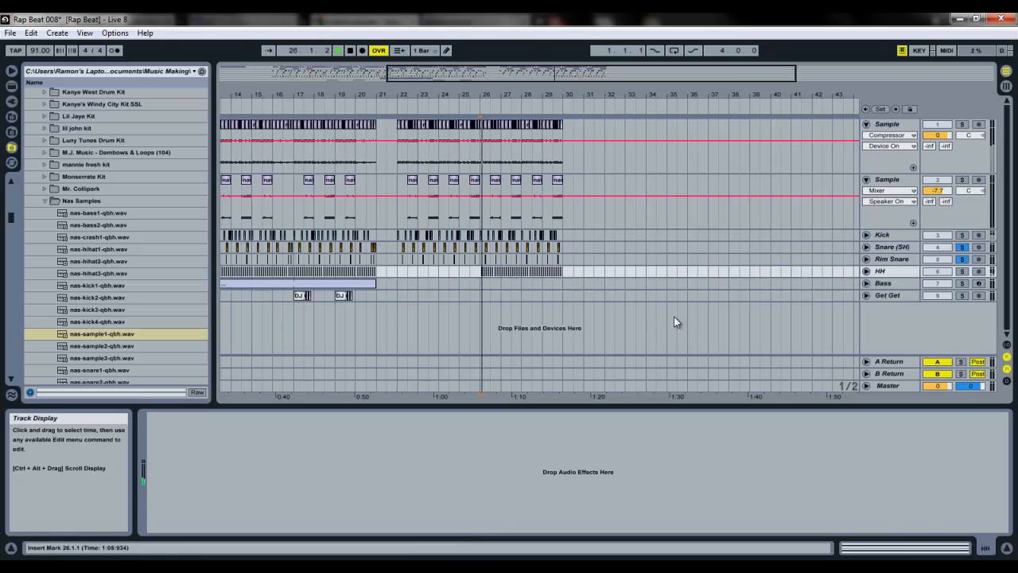
{"action": "key", "text": "space"}
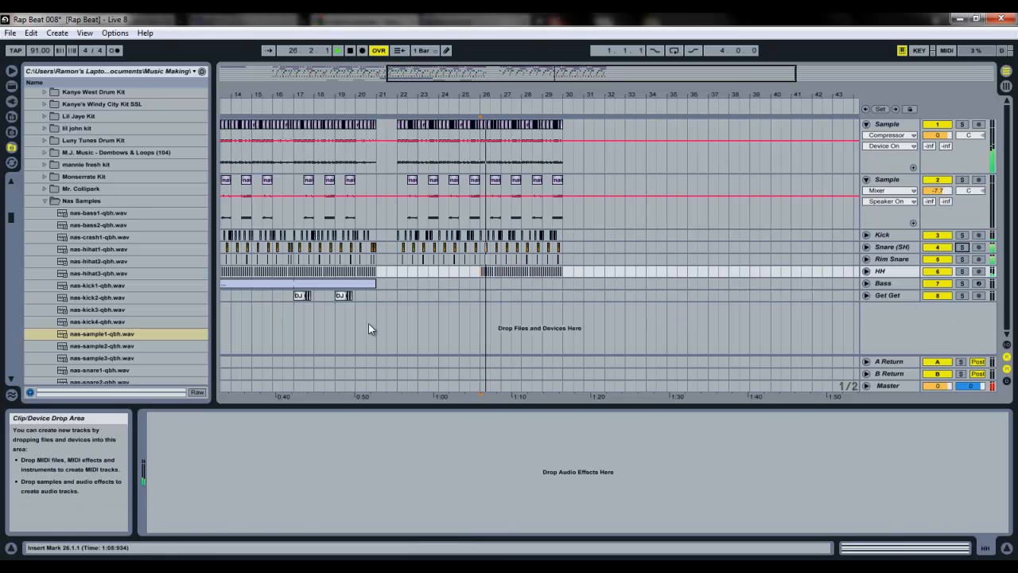
{"action": "left_click", "coordinate": [353, 285]}
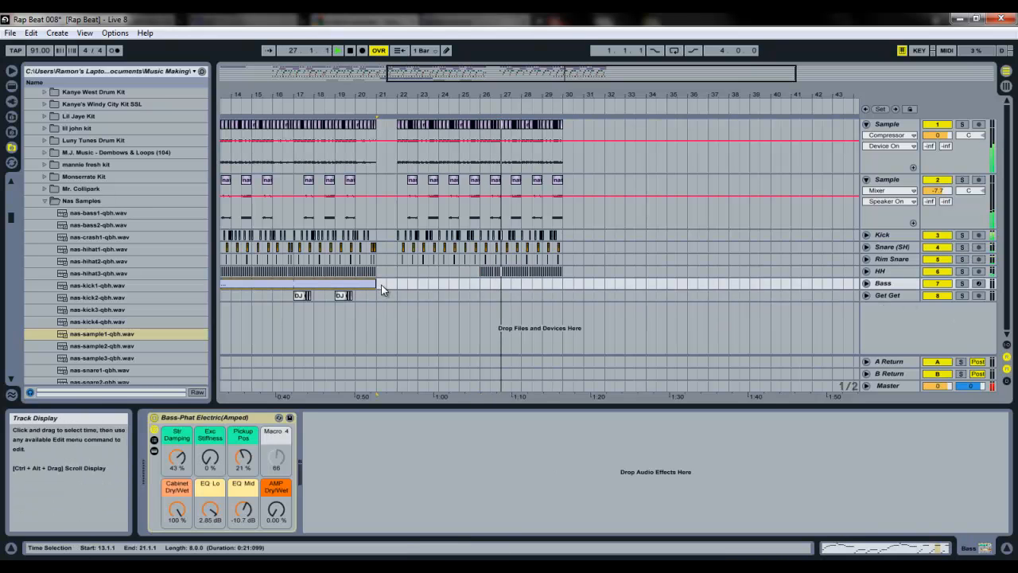
{"action": "left_click_drag", "start_coordinate": [307, 286], "coordinate": [495, 285]}
Open the copied Bass clip in an enlarged note editor and play it with all its notes selected.
{"action": "double_click", "coordinate": [495, 283]}
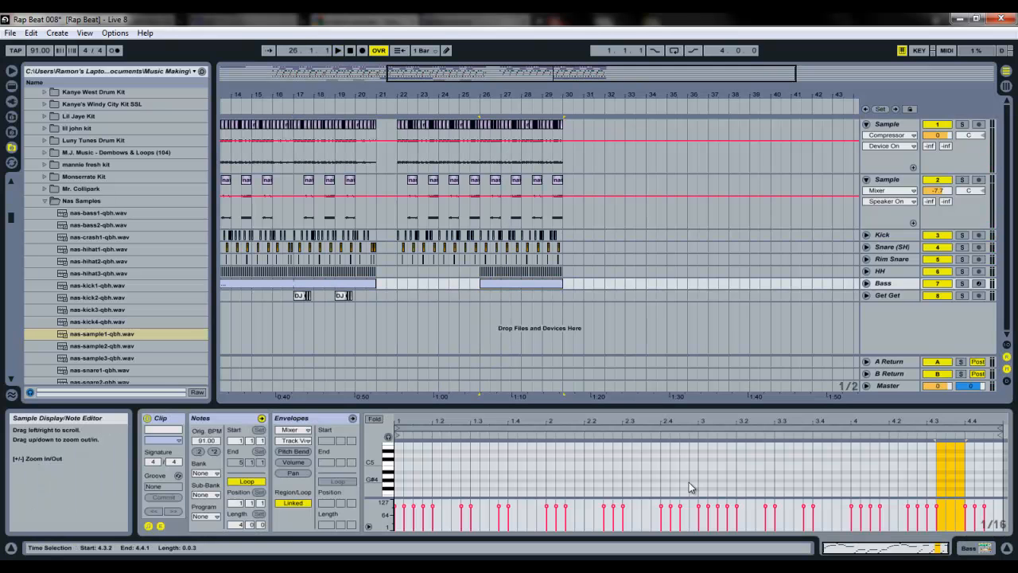
{"action": "left_click_drag", "start_coordinate": [541, 412], "coordinate": [538, 273]}
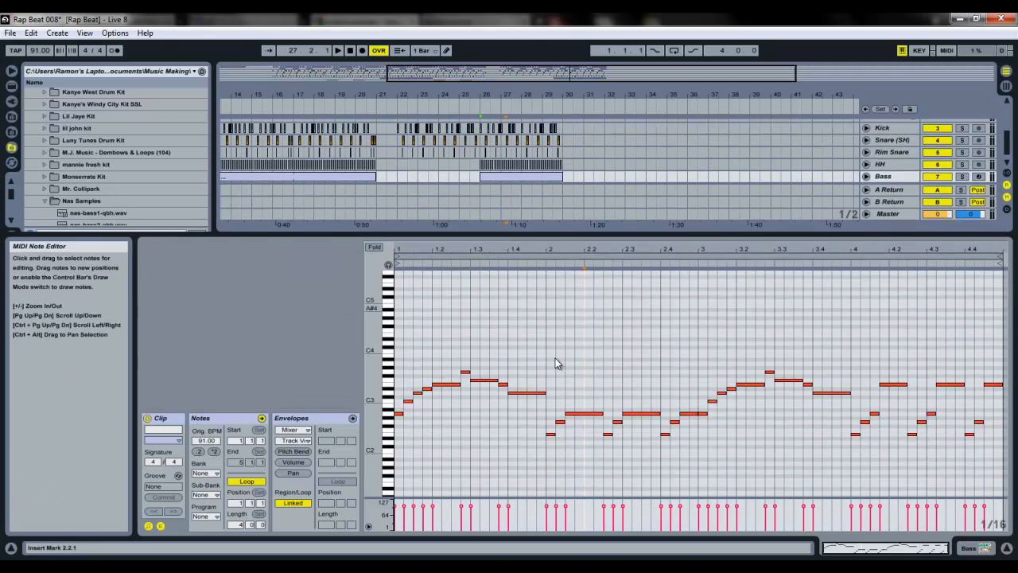
{"action": "scroll", "coordinate": [555, 357], "scroll_direction": "down", "scroll_amount": 3}
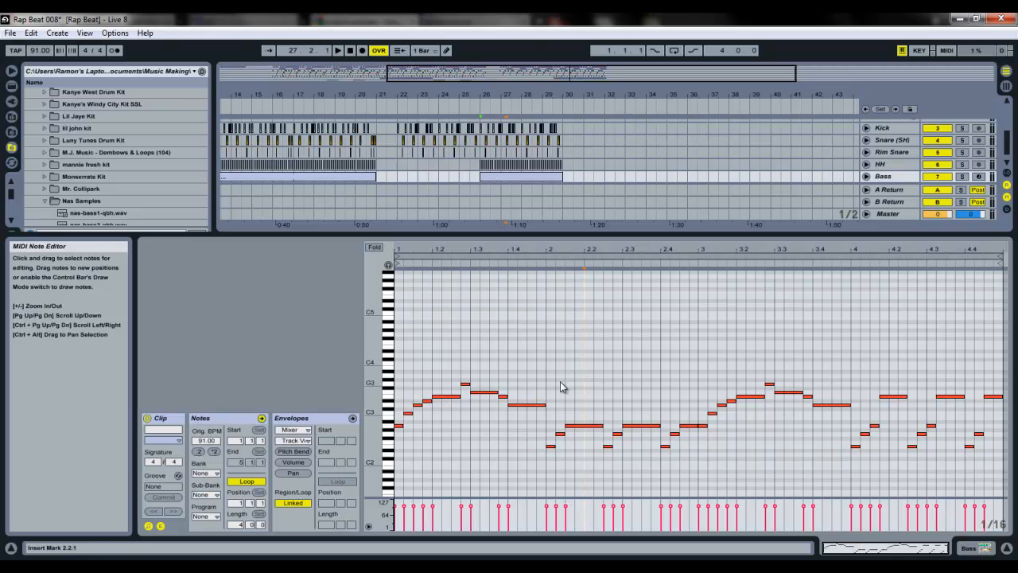
{"action": "scroll", "coordinate": [569, 374], "scroll_direction": "up", "scroll_amount": 1}
{"action": "scroll", "coordinate": [569, 372], "scroll_direction": "down", "scroll_amount": 2}
{"action": "key", "text": "ctrl+a"}
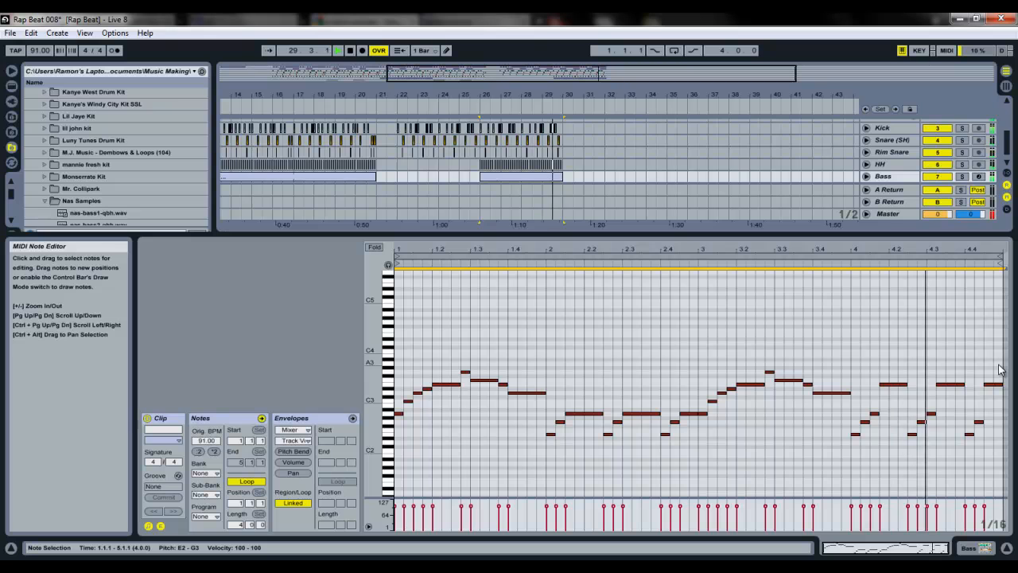
{"action": "key", "text": "space"}
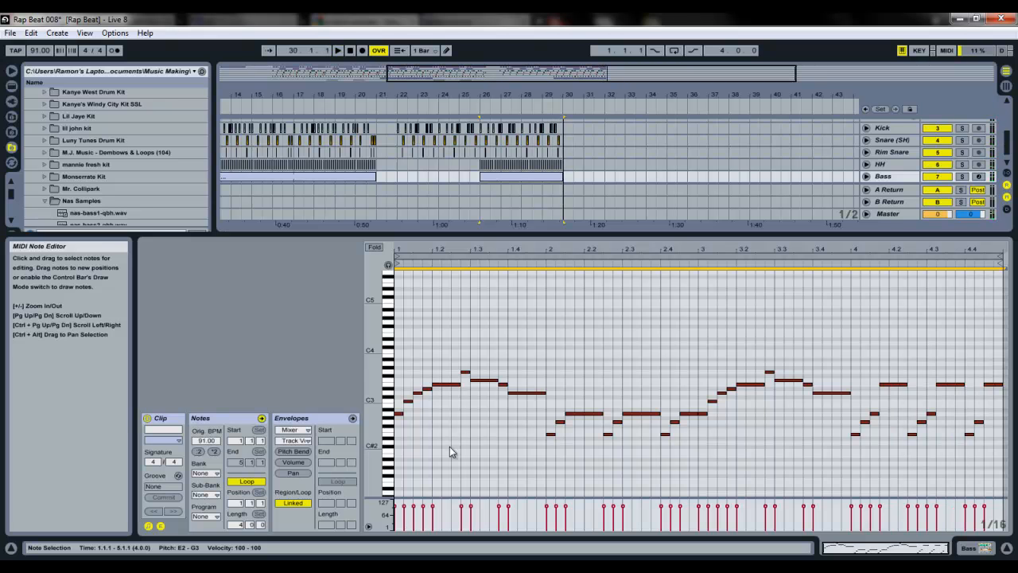
Browse the Instrument Rack presets in Live Devices for the Bass track and collapse the Synth Strings folder.
{"action": "left_click", "coordinate": [891, 179]}
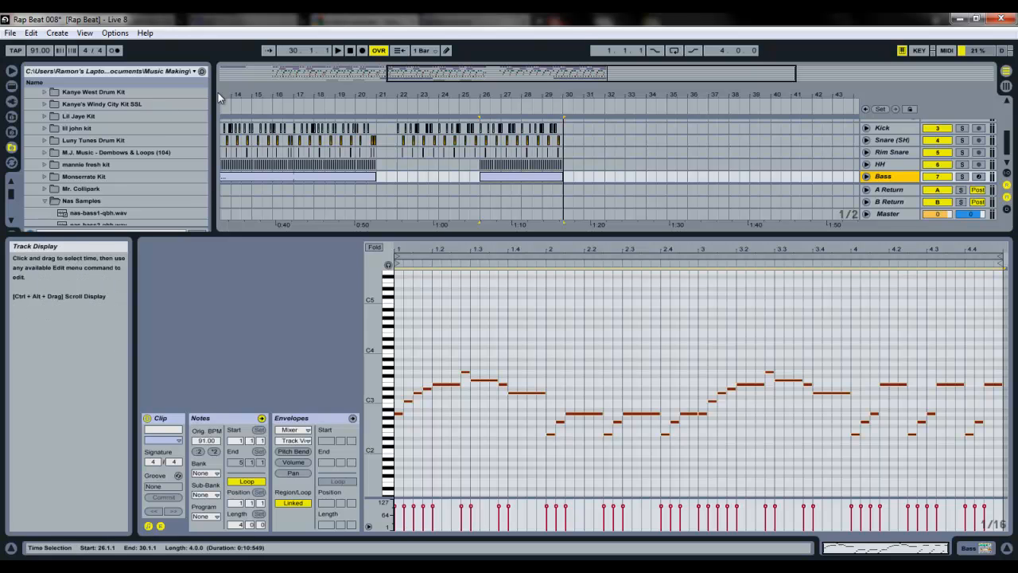
{"action": "left_click", "coordinate": [10, 88]}
{"action": "scroll", "coordinate": [82, 135], "scroll_direction": "up", "scroll_amount": 2}
{"action": "scroll", "coordinate": [80, 137], "scroll_direction": "down", "scroll_amount": 3}
{"action": "scroll", "coordinate": [29, 144], "scroll_direction": "down", "scroll_amount": 5}
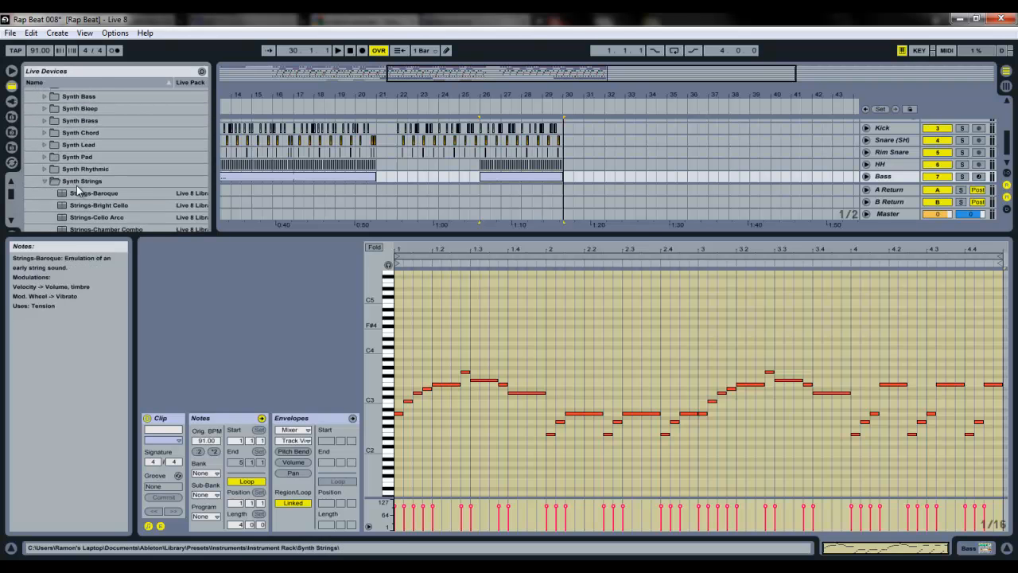
{"action": "scroll", "coordinate": [67, 186], "scroll_direction": "down", "scroll_amount": 3}
{"action": "scroll", "coordinate": [66, 187], "scroll_direction": "up", "scroll_amount": 2}
{"action": "left_click", "coordinate": [45, 159]}
{"action": "scroll", "coordinate": [51, 167], "scroll_direction": "down", "scroll_amount": 6}
{"action": "scroll", "coordinate": [54, 167], "scroll_direction": "up", "scroll_amount": 6}
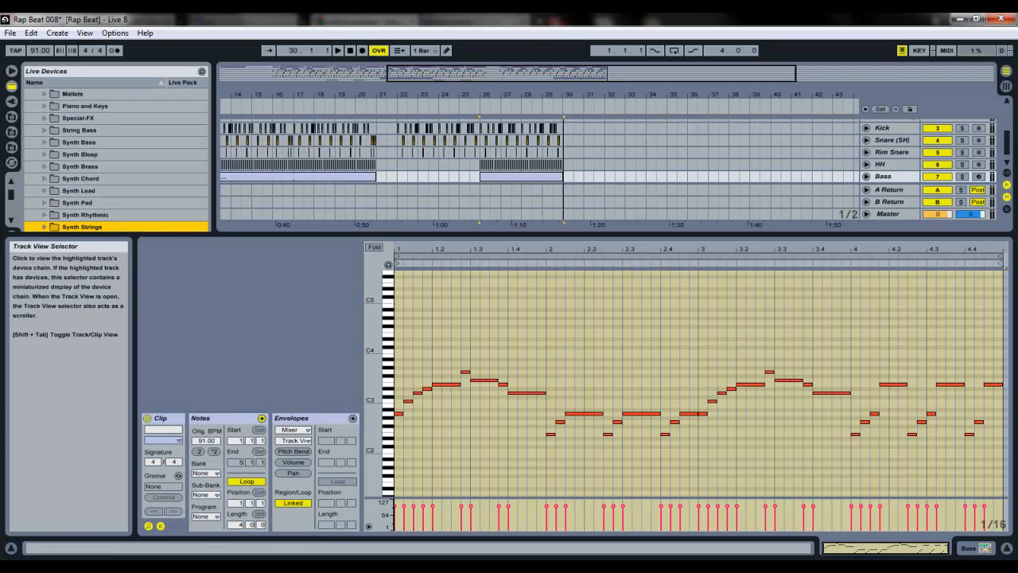
Show the Bass track's device chain and look through the Synth Bass presets.
{"action": "left_click", "coordinate": [992, 549]}
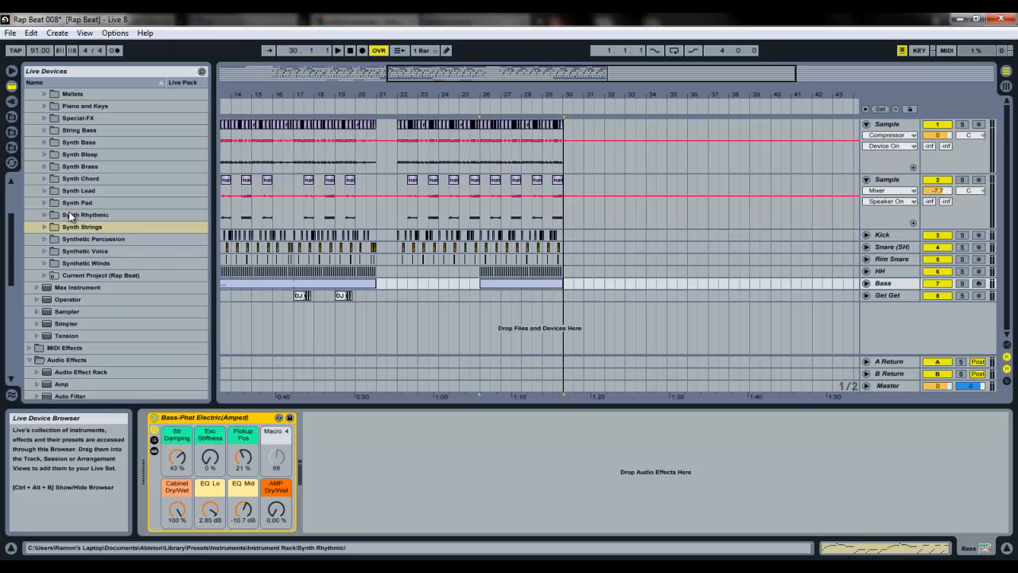
{"action": "scroll", "coordinate": [51, 168], "scroll_direction": "up", "scroll_amount": 3}
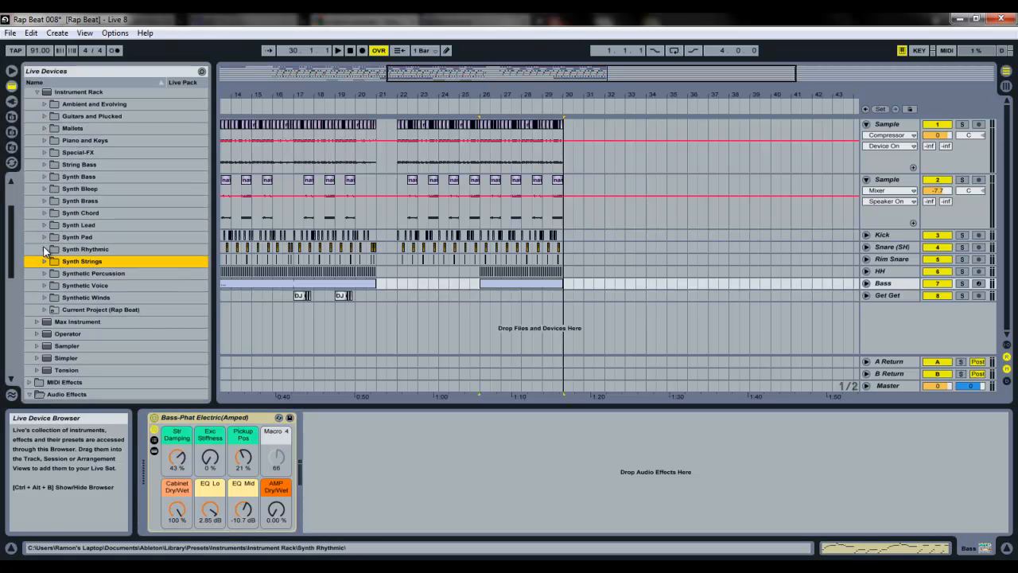
{"action": "left_click", "coordinate": [45, 176]}
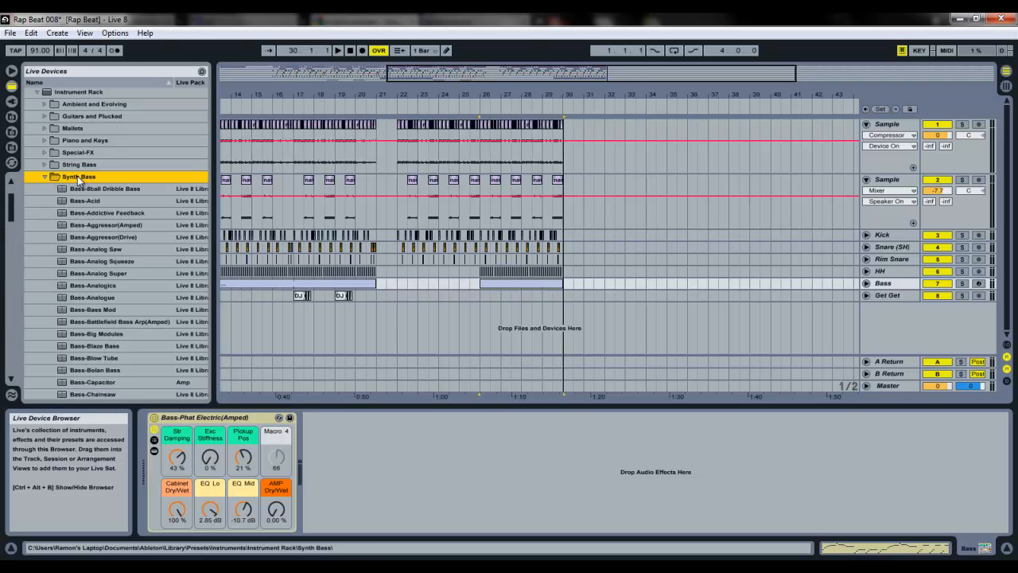
{"action": "scroll", "coordinate": [135, 254], "scroll_direction": "down", "scroll_amount": 6}
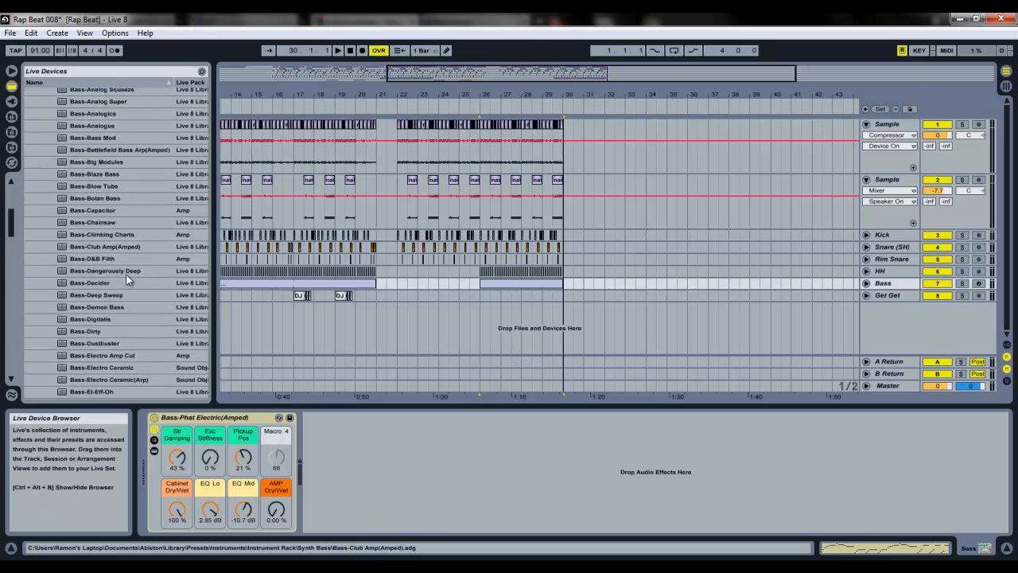
{"action": "scroll", "coordinate": [126, 279], "scroll_direction": "down", "scroll_amount": 4}
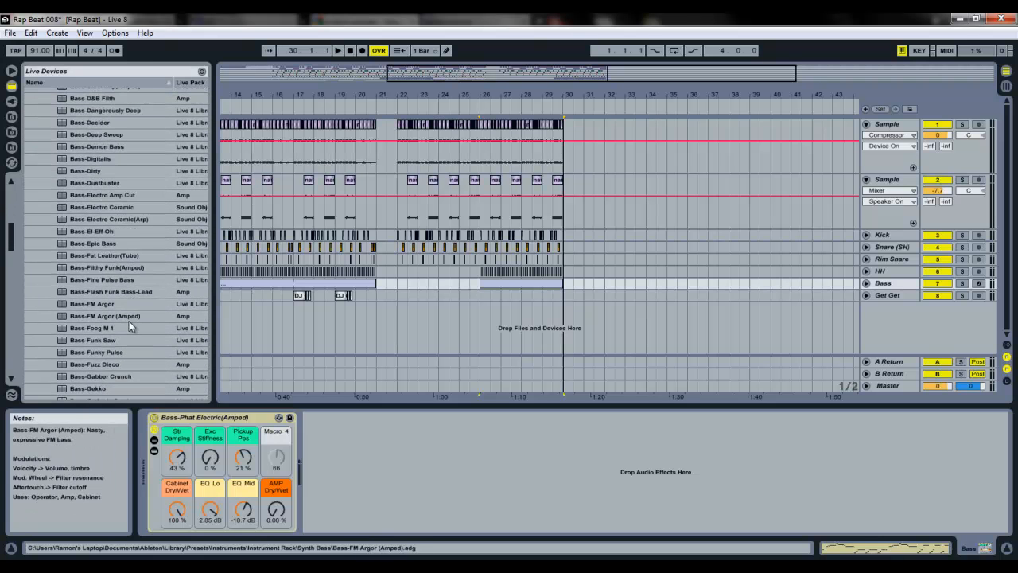
{"action": "scroll", "coordinate": [119, 327], "scroll_direction": "down", "scroll_amount": 4}
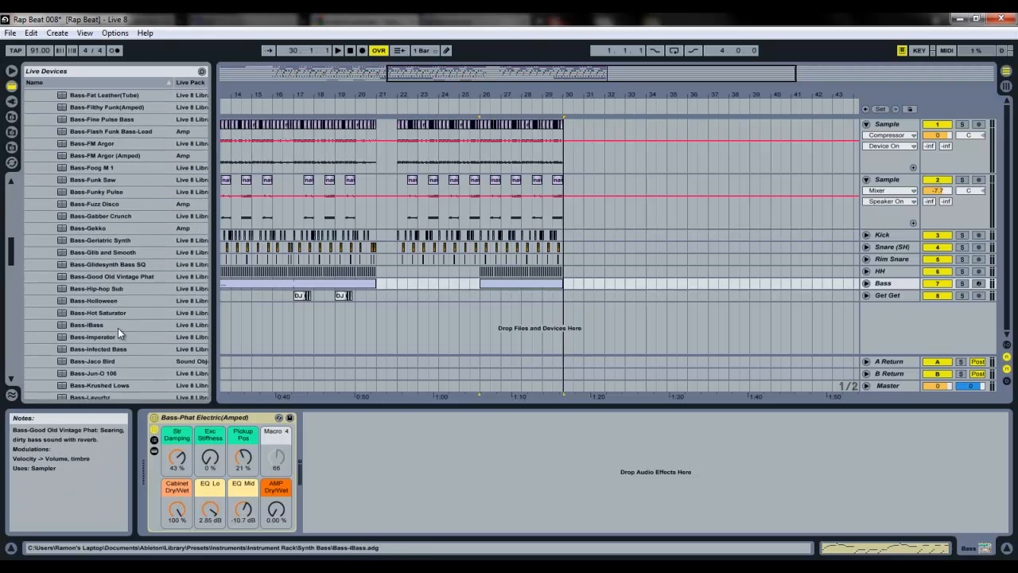
{"action": "scroll", "coordinate": [119, 350], "scroll_direction": "down", "scroll_amount": 3}
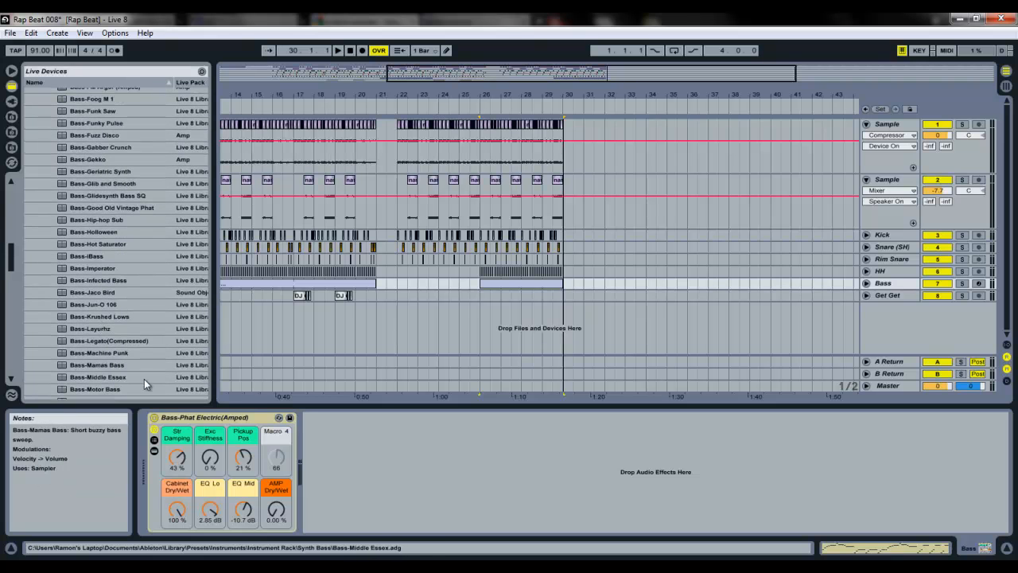
{"action": "scroll", "coordinate": [108, 372], "scroll_direction": "down", "scroll_amount": 2}
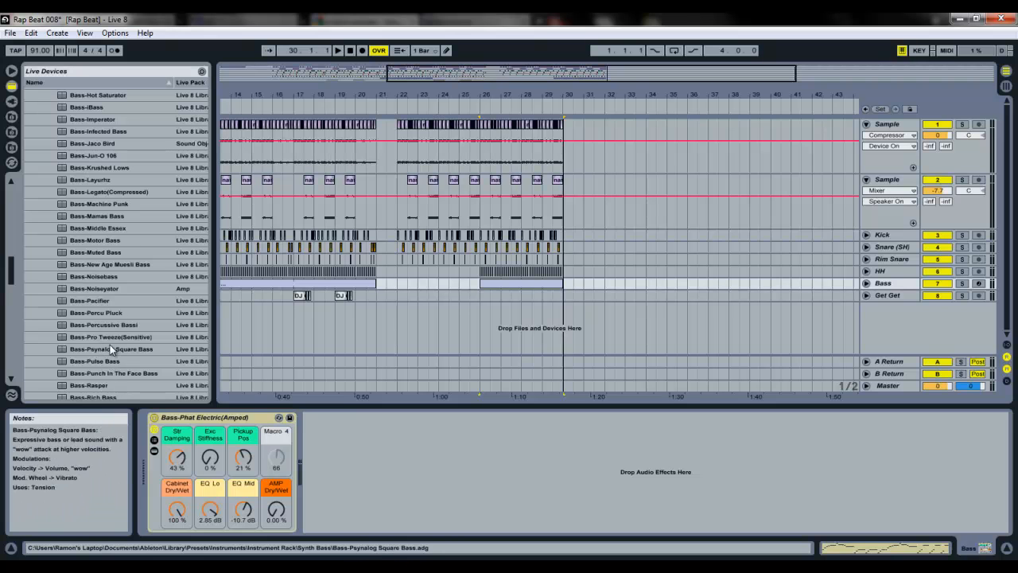
Reveal the devices inside the Bass-Phat Electric(Amped) rack and inspect the Bass-Funk Fusion instrument, then fold it again.
{"action": "left_click", "coordinate": [155, 450]}
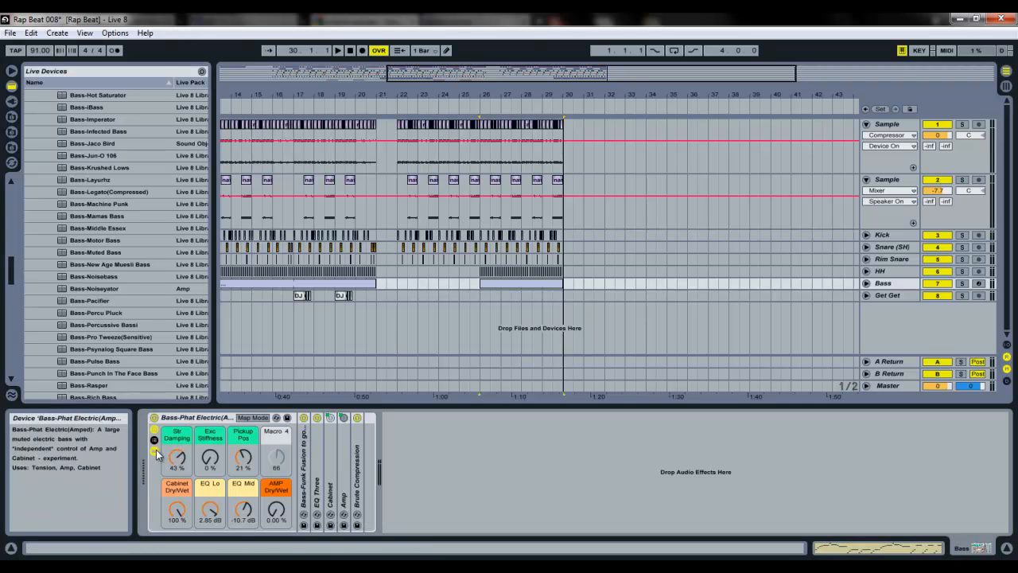
{"action": "double_click", "coordinate": [301, 445]}
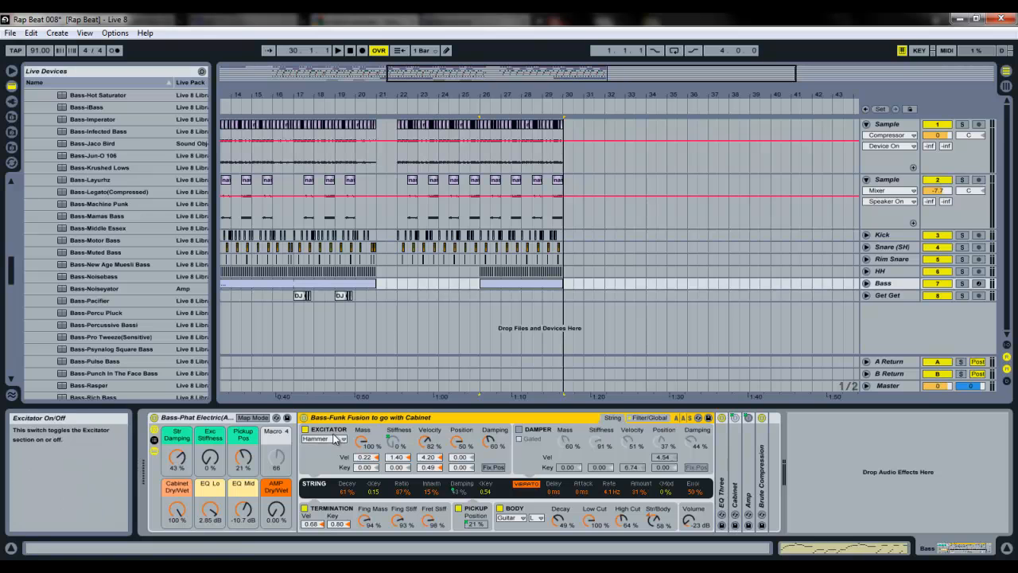
{"action": "double_click", "coordinate": [383, 416]}
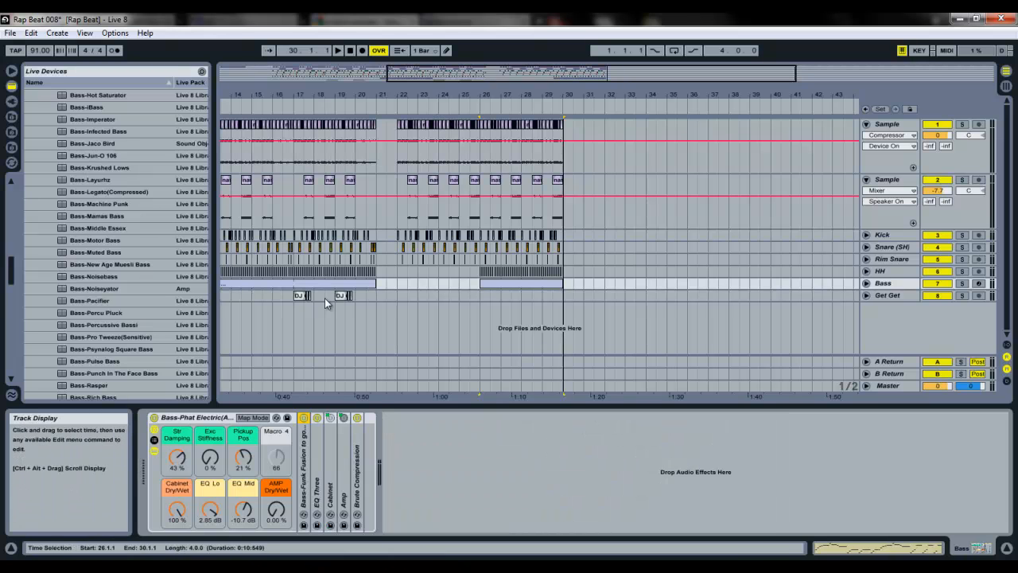
Look back through the Synth Bass presets and play the copied Bass clip from 26.1.1.
{"action": "scroll", "coordinate": [121, 359], "scroll_direction": "up", "scroll_amount": 7}
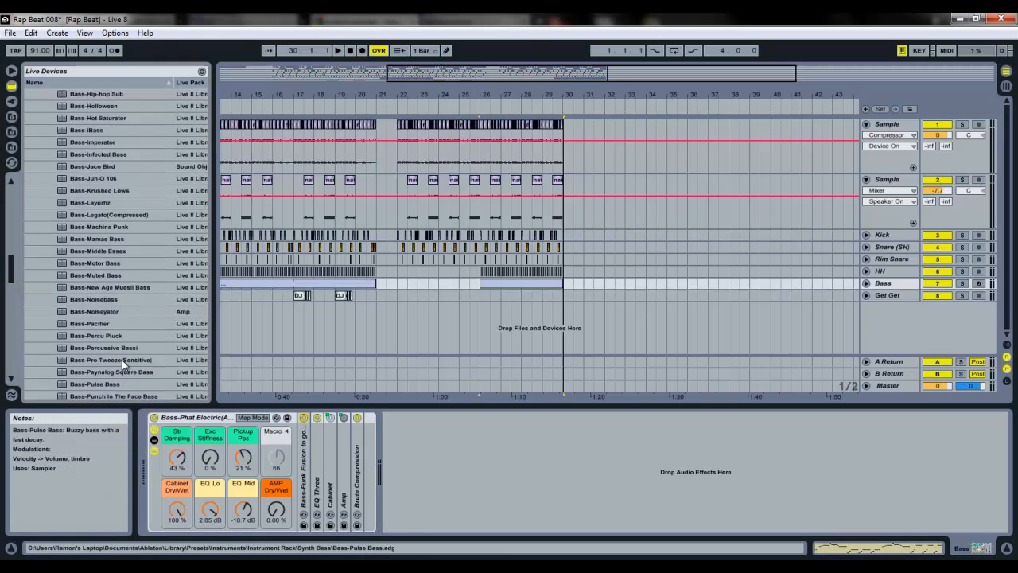
{"action": "scroll", "coordinate": [119, 255], "scroll_direction": "up", "scroll_amount": 5}
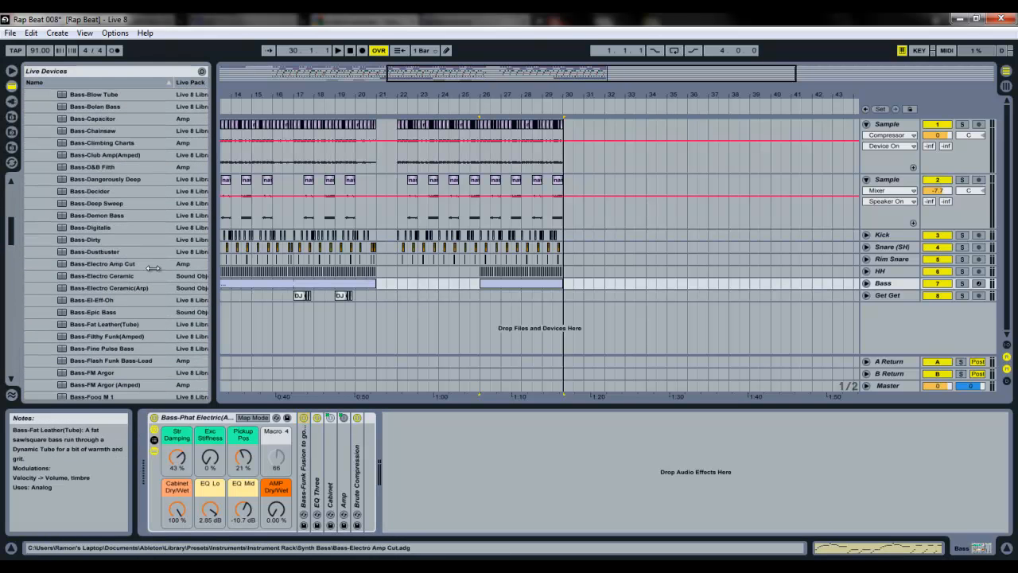
{"action": "left_click", "coordinate": [509, 289]}
{"action": "key", "text": "space"}
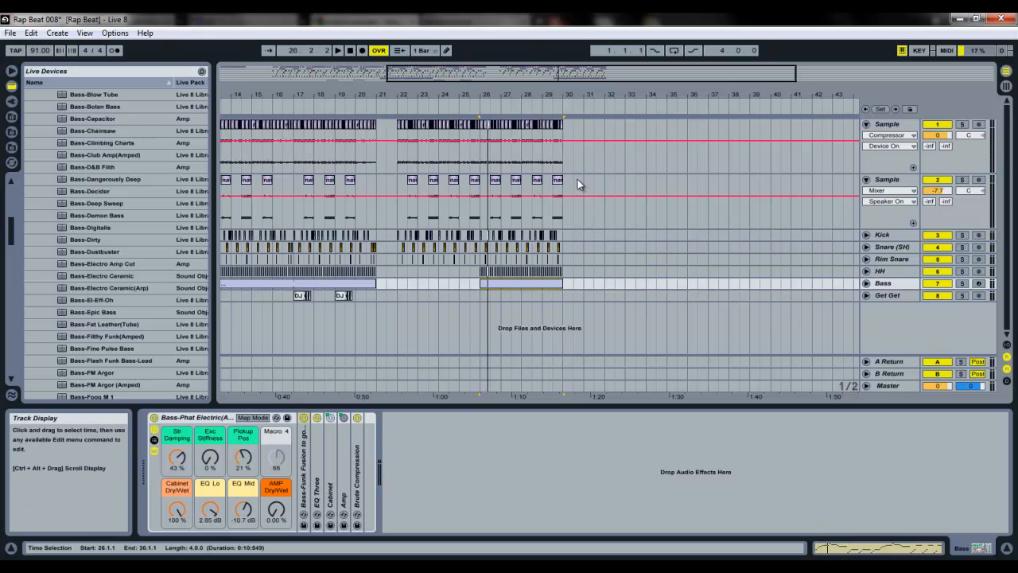
Play the Get Get scratch clip from 19.1.1.
{"action": "left_click", "coordinate": [394, 284]}
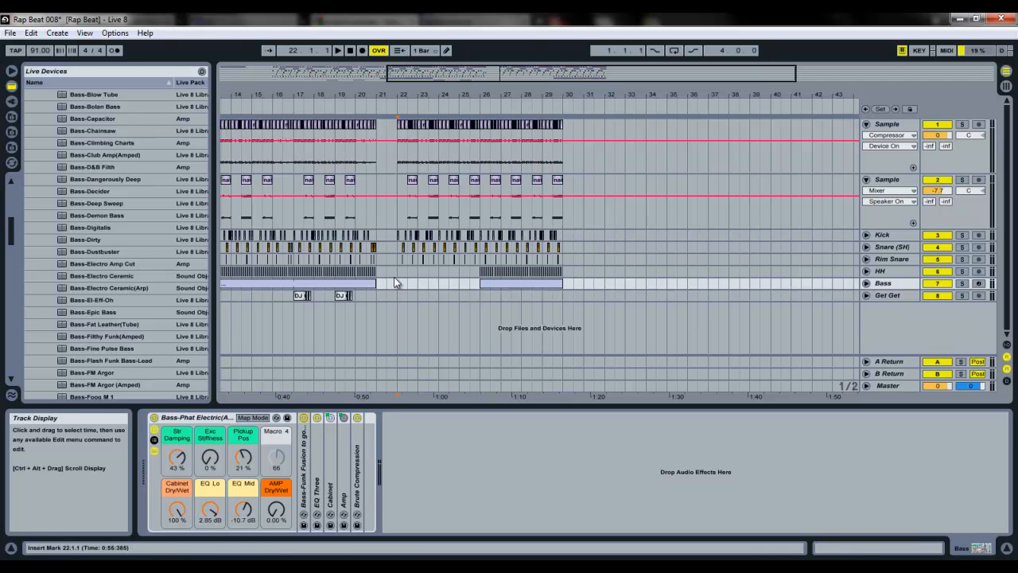
{"action": "left_click", "coordinate": [340, 295]}
{"action": "key", "text": "space"}
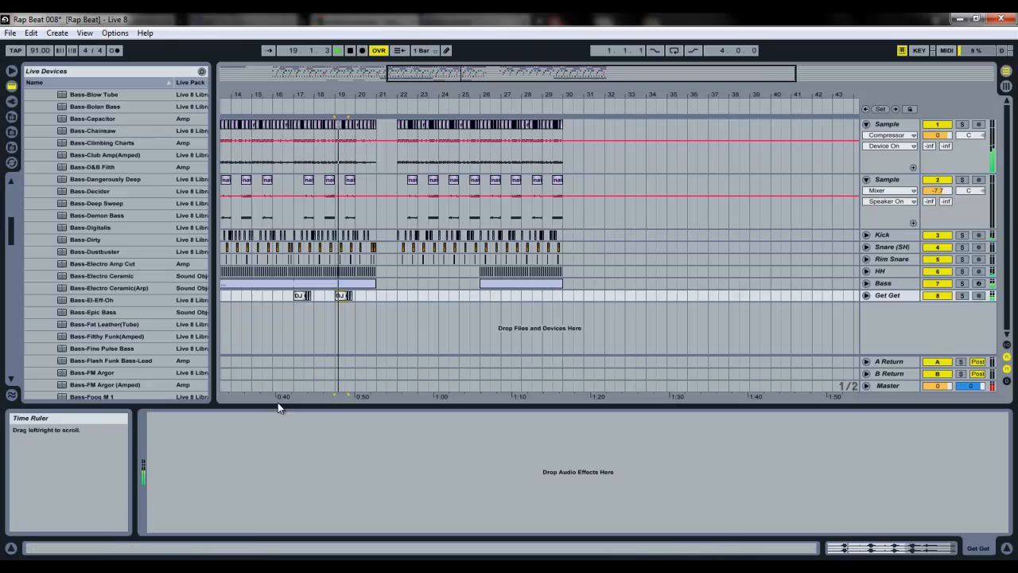
{"action": "key", "text": "space"}
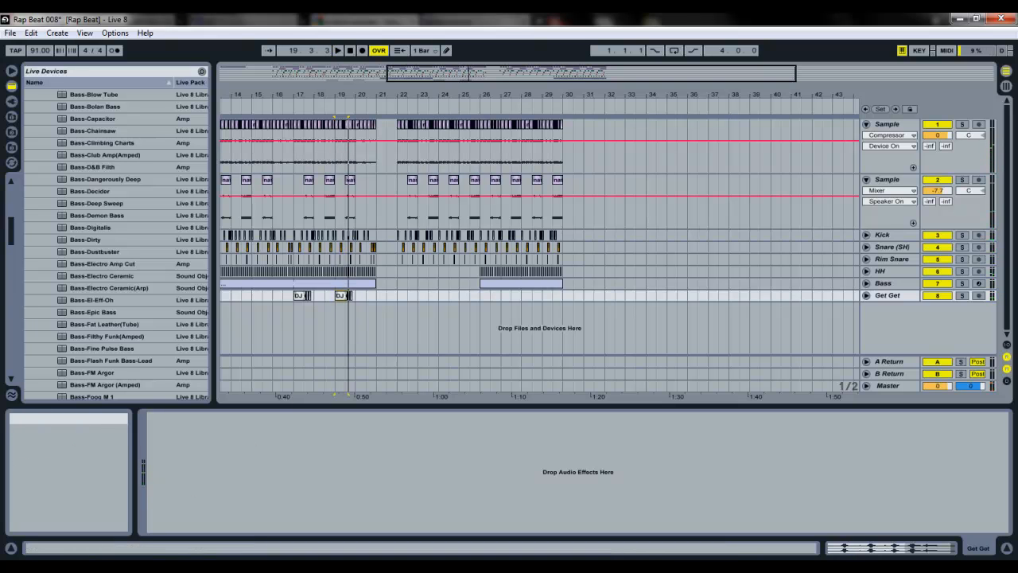
Switch to Opera to view the Google results for scratch samples, and return to Ableton Live.
{"action": "key", "text": "alt+Tab"}
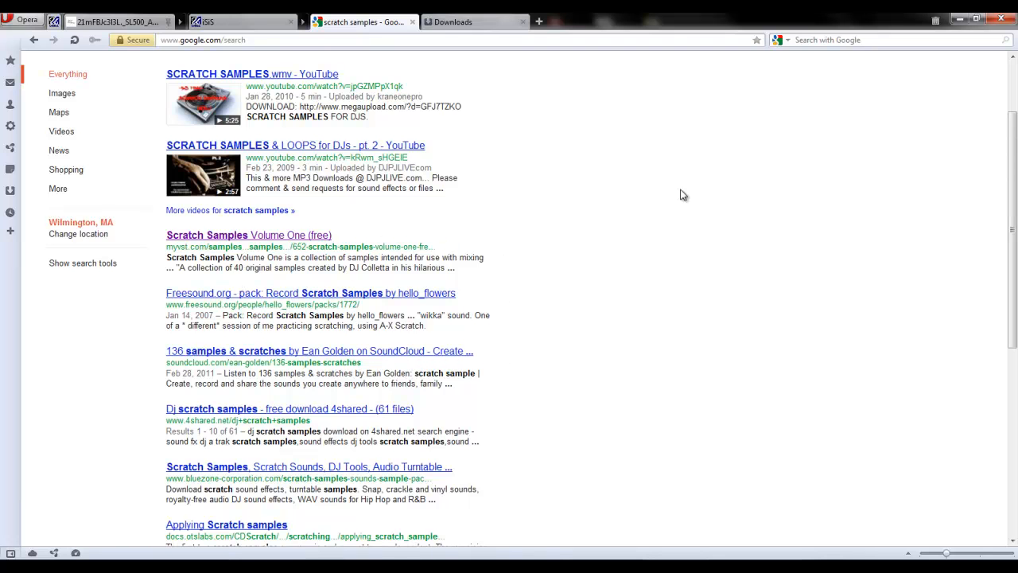
{"action": "left_click", "coordinate": [958, 18]}
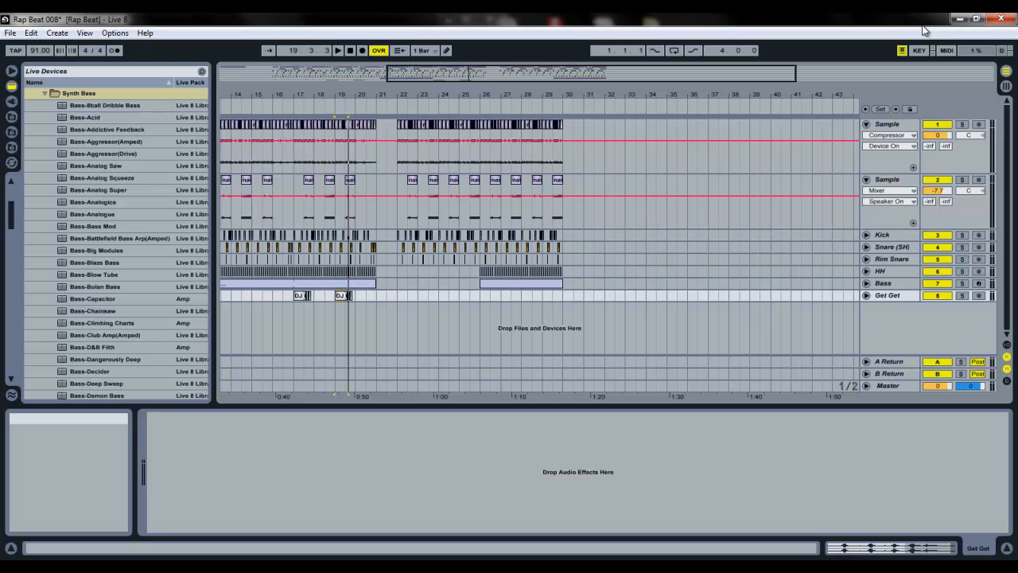
Copy the Get Get scratch clips of bars 17 through 20 to 26.1.1 and unfold the track.
{"action": "left_click_drag", "start_coordinate": [426, 68], "coordinate": [443, 72]}
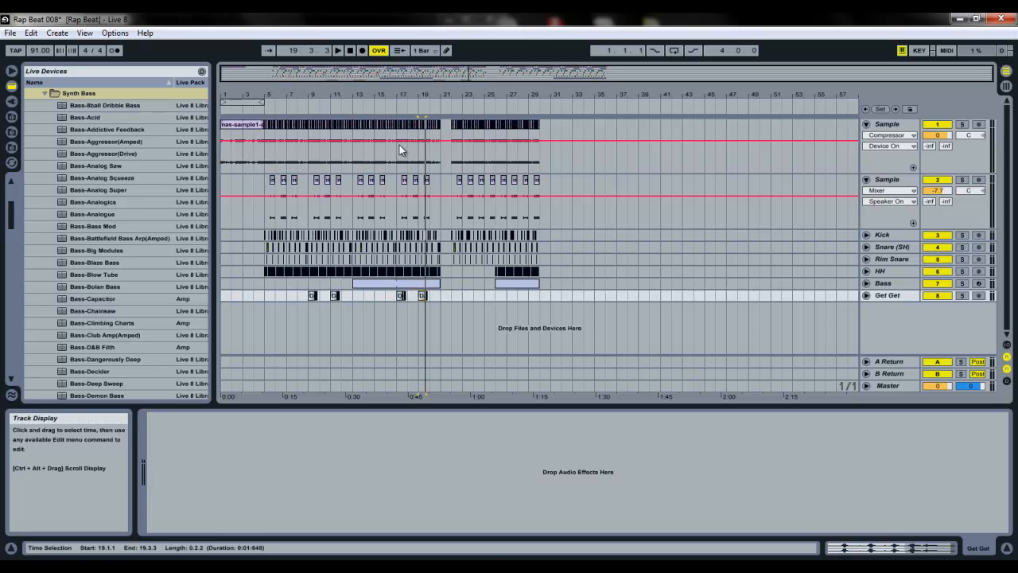
{"action": "left_click_drag", "start_coordinate": [404, 96], "coordinate": [403, 95]}
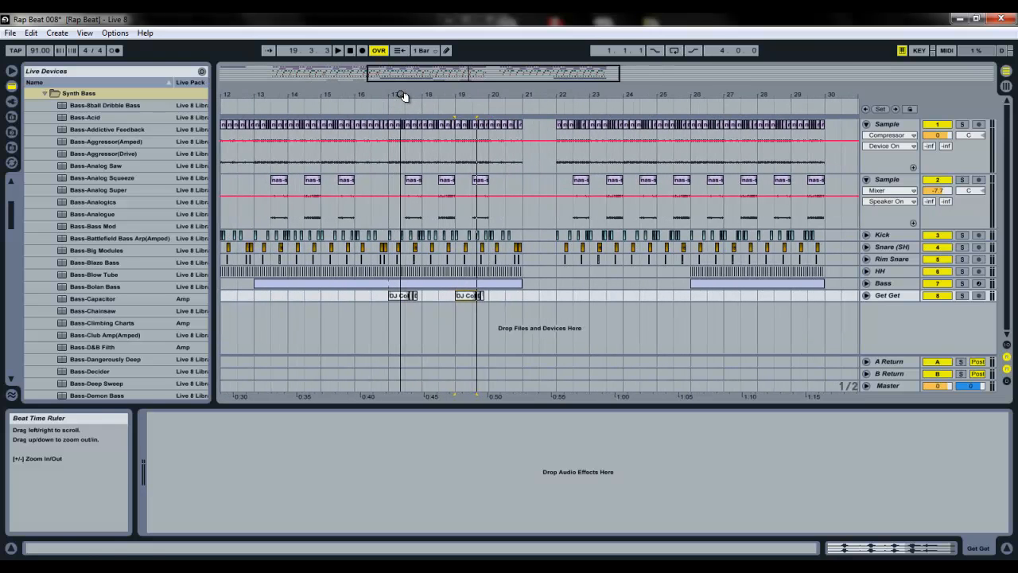
{"action": "left_click_drag", "start_coordinate": [506, 295], "coordinate": [704, 305]}
{"action": "left_click", "coordinate": [867, 295]}
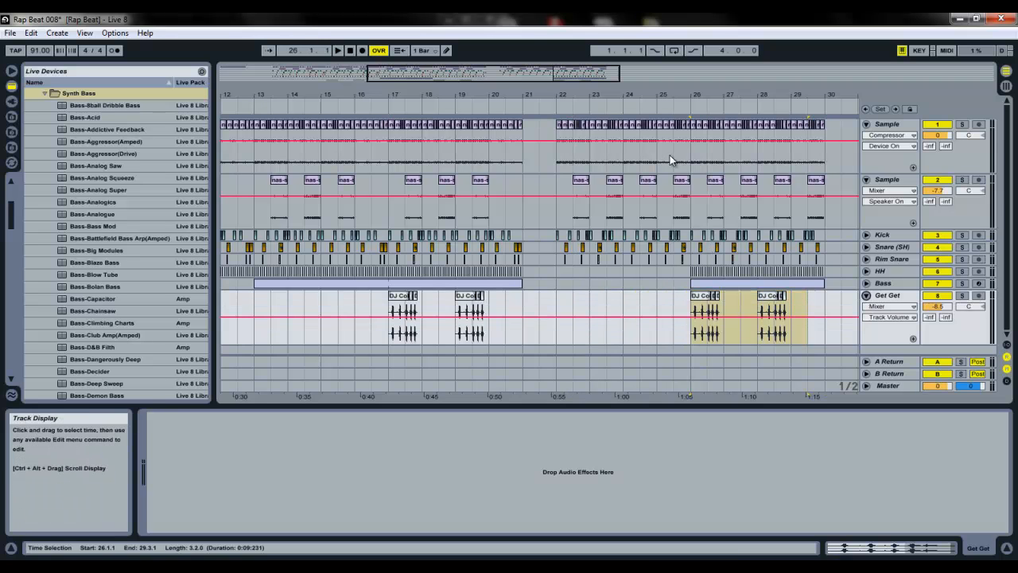
Extend the first Get-get-get Funky clip at 26.1.1 over the two slices after it, to 26.4.3.
{"action": "left_click_drag", "start_coordinate": [703, 94], "coordinate": [700, 95]}
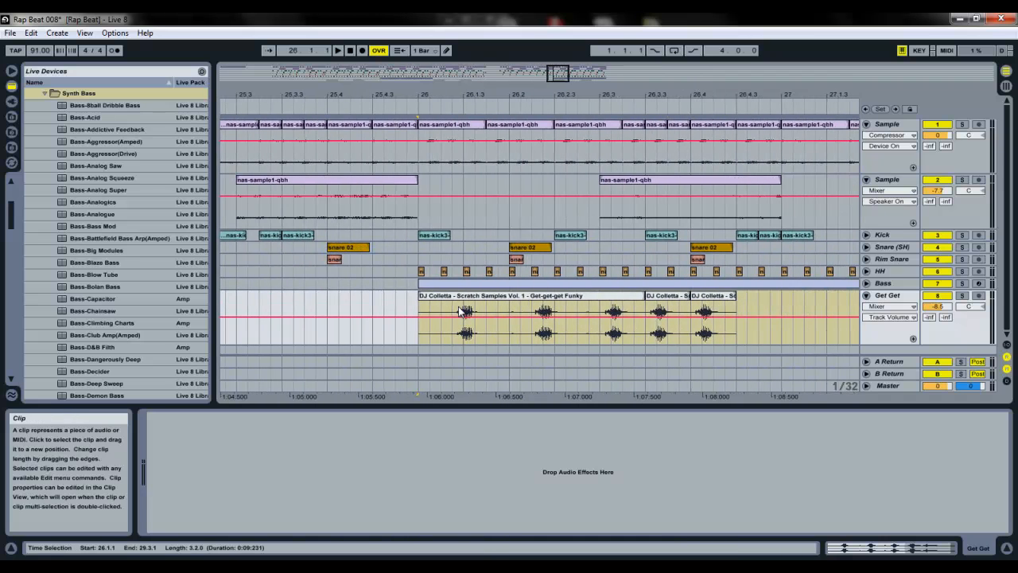
{"action": "left_click", "coordinate": [489, 302]}
{"action": "left_click_drag", "start_coordinate": [643, 297], "coordinate": [746, 298]}
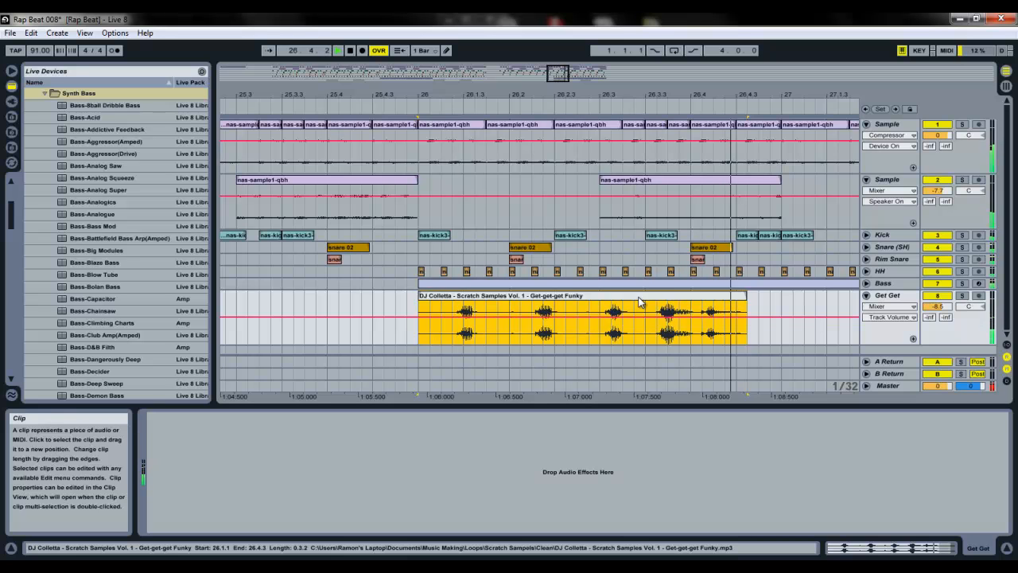
Solo the Get Get track and play its extended Get-get-get Funky clip from 26.1.1.
{"action": "left_click", "coordinate": [940, 295]}
{"action": "left_click", "coordinate": [961, 296]}
{"action": "left_click", "coordinate": [939, 297]}
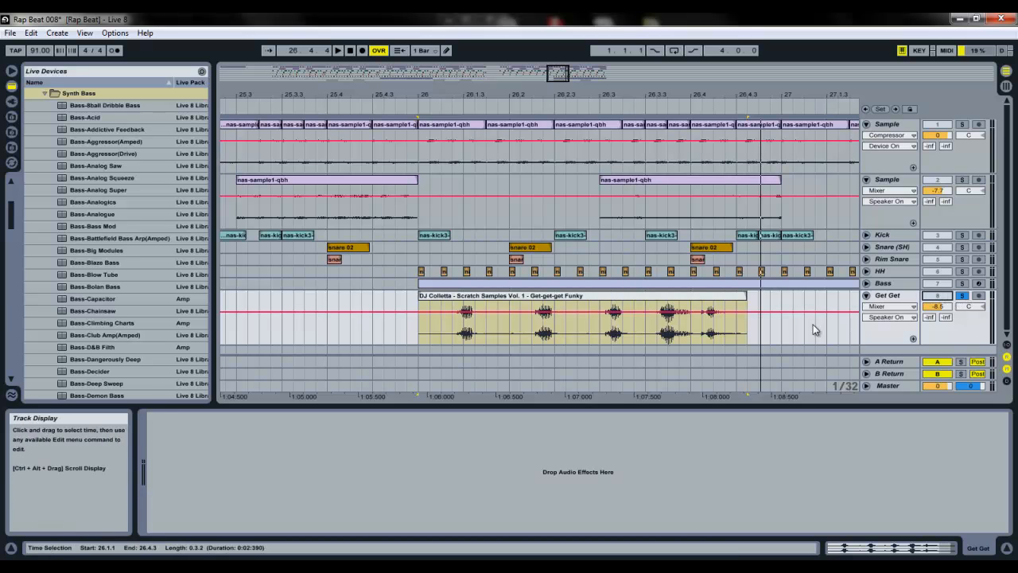
{"action": "key", "text": "space"}
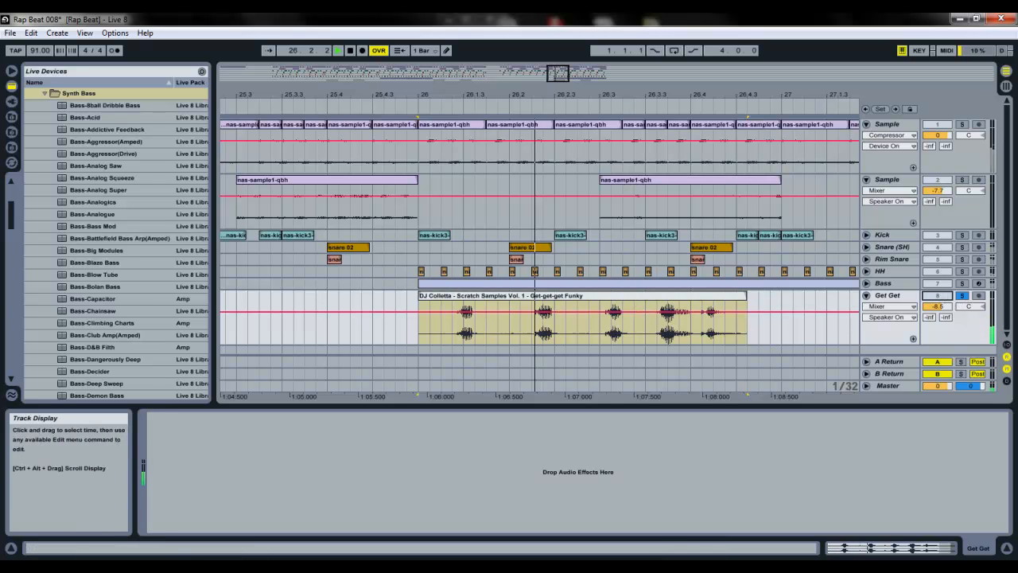
Open the Get-get-get Funky clip's sample settings and play it while switching Warp off, on and off again.
{"action": "left_click", "coordinate": [894, 546]}
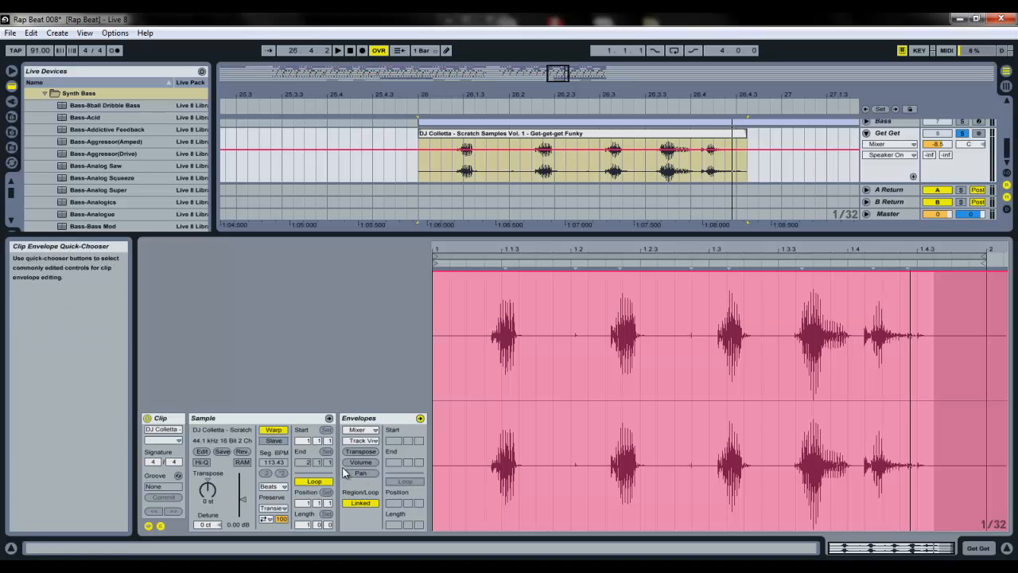
{"action": "left_click", "coordinate": [273, 430]}
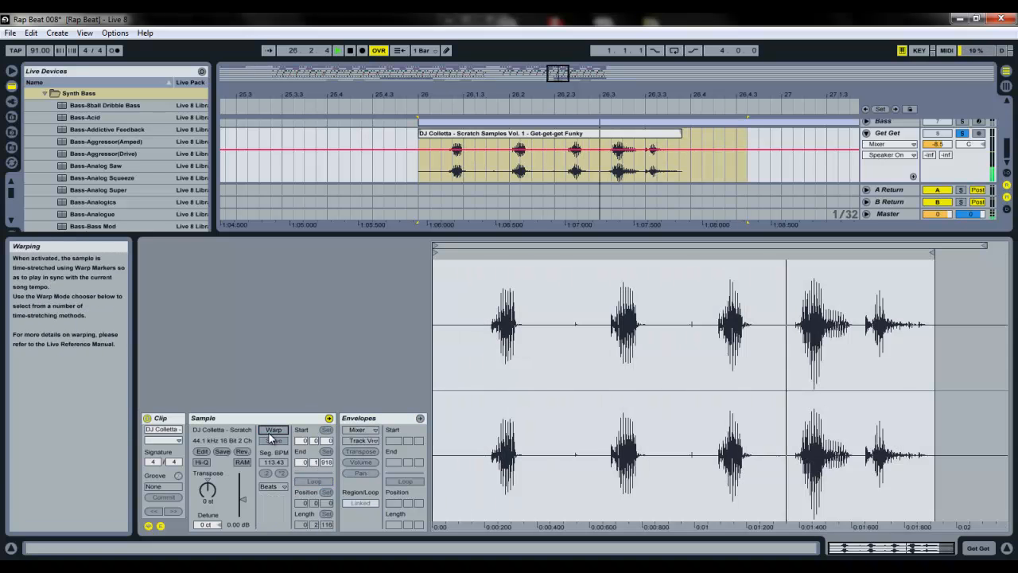
{"action": "key", "text": "space"}
{"action": "left_click", "coordinate": [272, 430]}
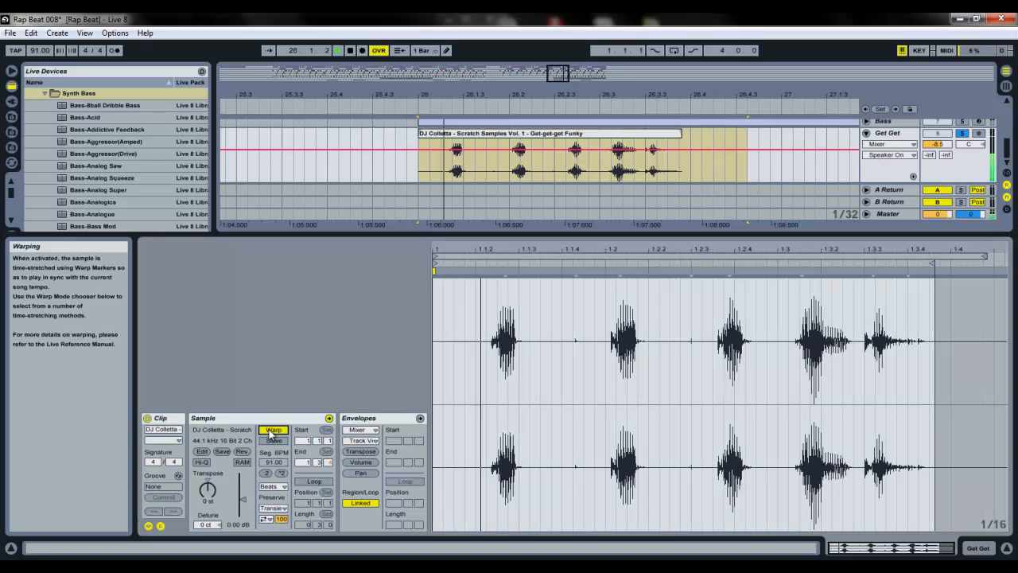
{"action": "left_click", "coordinate": [272, 430]}
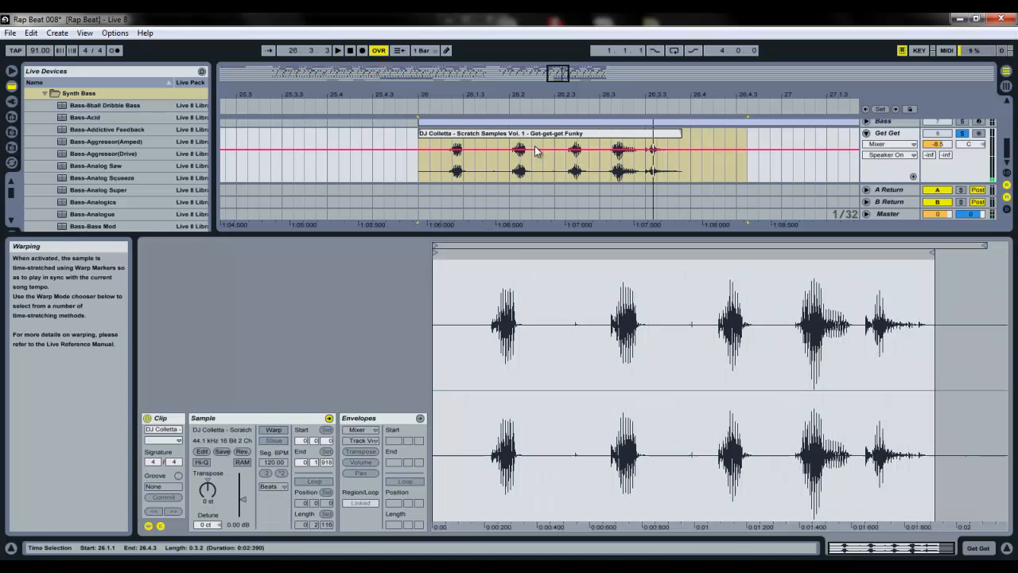
Undo the Warp changes on the Get-get-get Funky clip and play it from 26.1.1.
{"action": "key", "text": "ctrl+z"}
{"action": "key", "text": "space"}
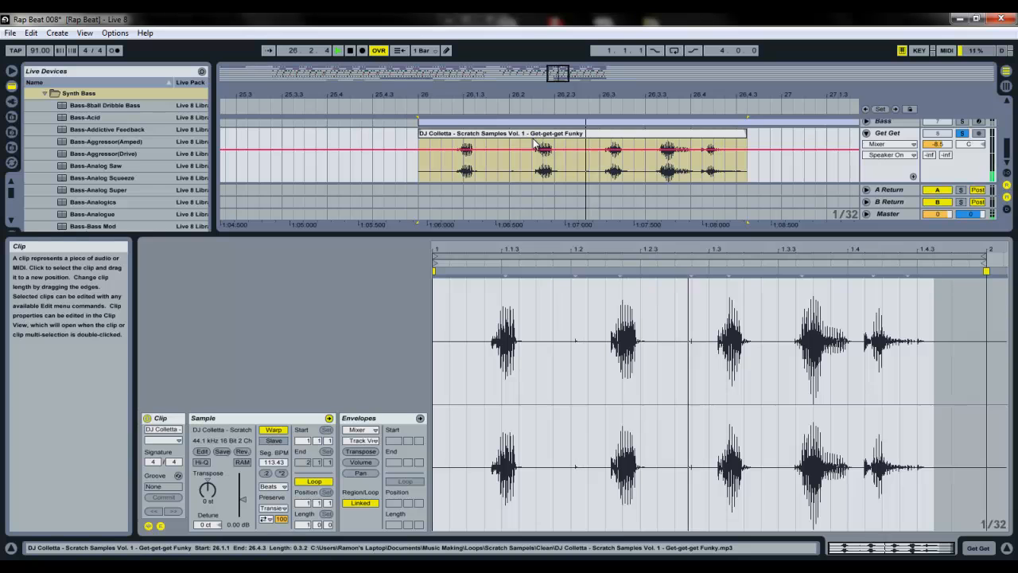
{"action": "key", "text": "space"}
{"action": "left_click", "coordinate": [561, 83]}
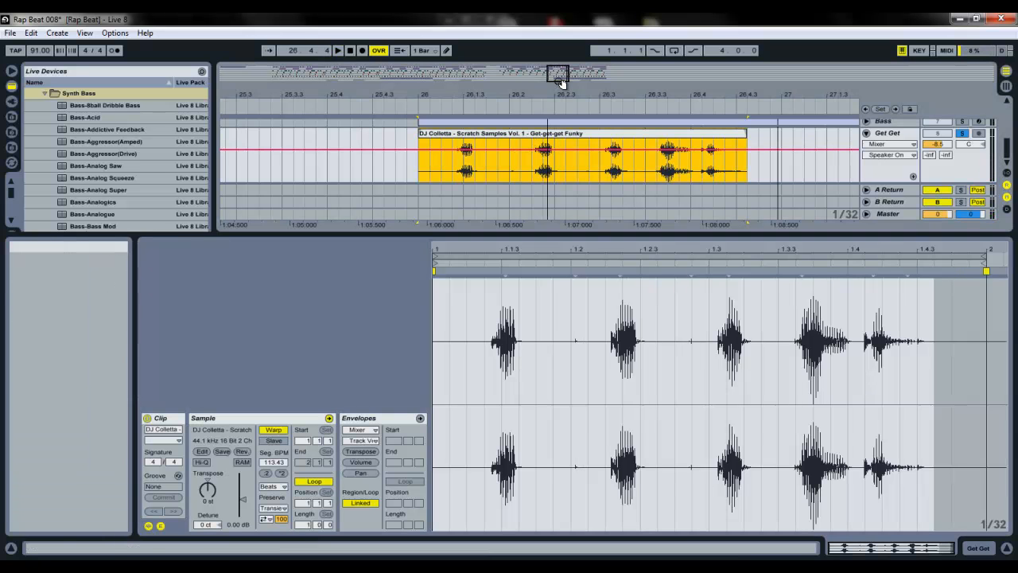
Try a shorter end for the Get-get-get Funky clip, play it, and extend the clip again.
{"action": "left_click_drag", "start_coordinate": [740, 137], "coordinate": [704, 138]}
{"action": "key", "text": "space"}
{"action": "key", "text": "space"}
{"action": "left_click_drag", "start_coordinate": [703, 137], "coordinate": [752, 139]}
Restore the first scratch clip's end at 26.3.3 with the three short slices after it, and play the pattern soloed.
{"action": "left_click", "coordinate": [590, 134]}
{"action": "key", "text": "space"}
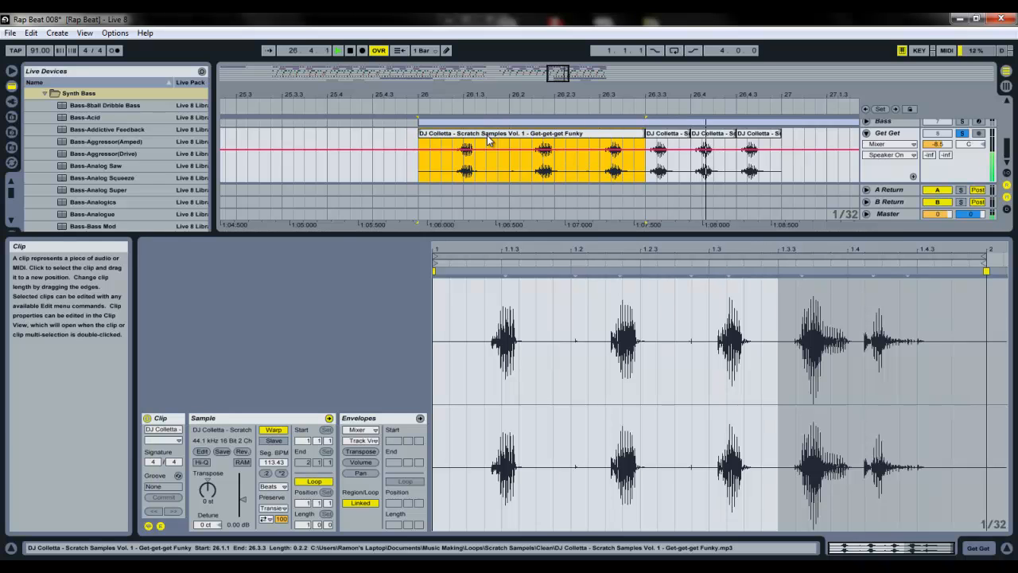
{"action": "key", "text": "space"}
{"action": "left_click", "coordinate": [958, 168]}
{"action": "key", "text": "space"}
{"action": "key", "text": "space"}
Take the Get Get track out of solo and play the scratches with the full beat from 26.1.1 through bar 29.
{"action": "left_click", "coordinate": [962, 133]}
{"action": "key", "text": "space"}
{"action": "left_click_drag", "start_coordinate": [556, 103], "coordinate": [586, 83]}
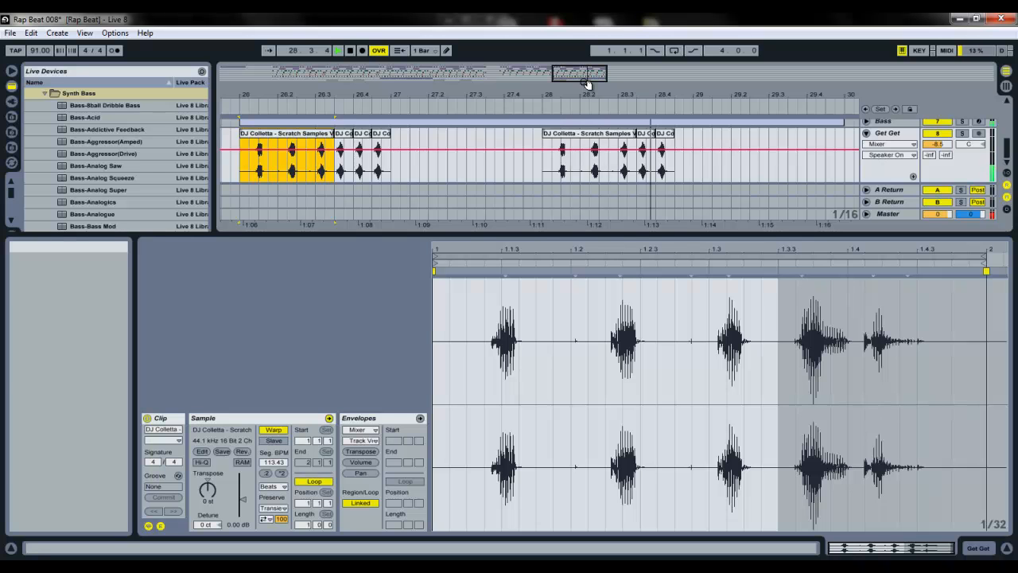
{"action": "left_click_drag", "start_coordinate": [586, 83], "coordinate": [521, 68]}
{"action": "key", "text": "space"}
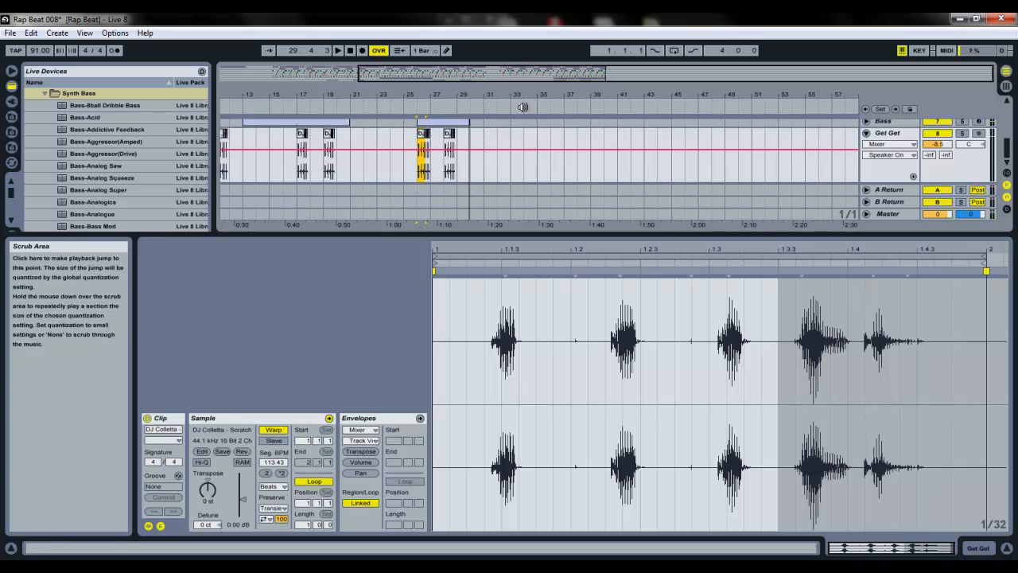
Shrink the clip view to show more arrangement tracks, and play the whole new beat from 22.1.1.
{"action": "scroll", "coordinate": [589, 155], "scroll_direction": "up", "scroll_amount": 1}
{"action": "scroll", "coordinate": [913, 168], "scroll_direction": "down", "scroll_amount": 1}
{"action": "scroll", "coordinate": [884, 143], "scroll_direction": "up", "scroll_amount": 1}
{"action": "scroll", "coordinate": [884, 143], "scroll_direction": "down", "scroll_amount": 1}
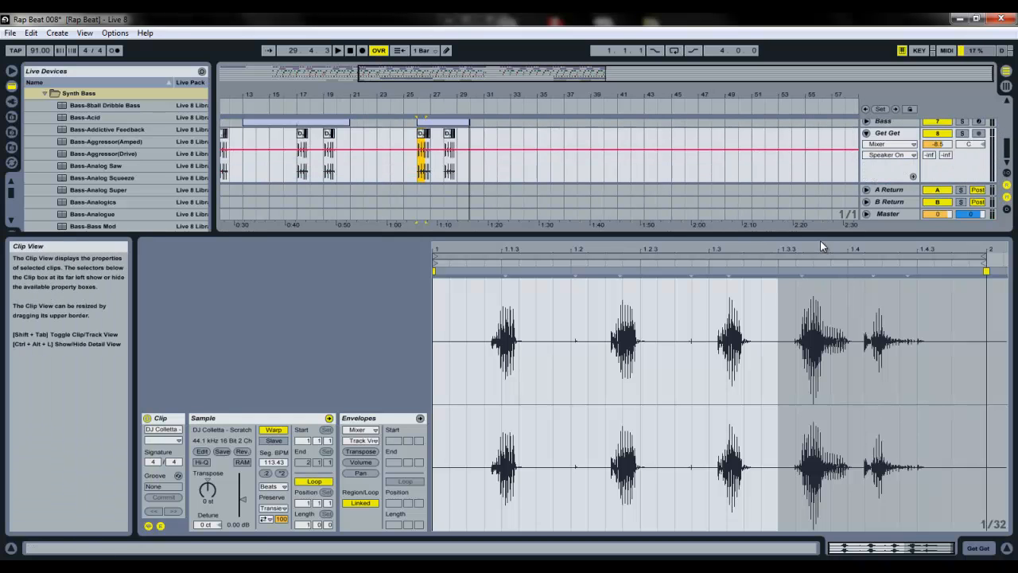
{"action": "left_click_drag", "start_coordinate": [820, 238], "coordinate": [851, 348]}
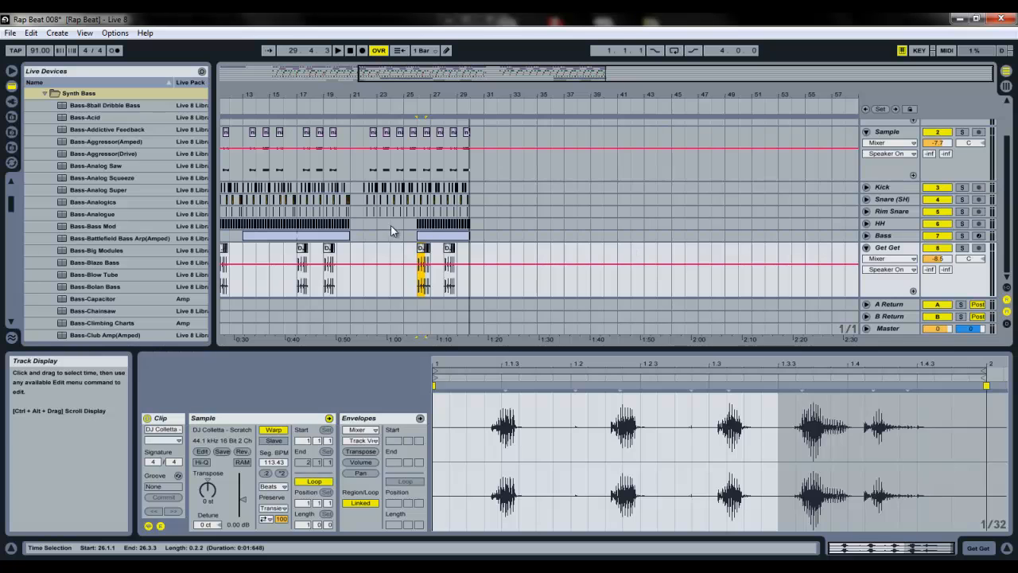
{"action": "left_click", "coordinate": [371, 238]}
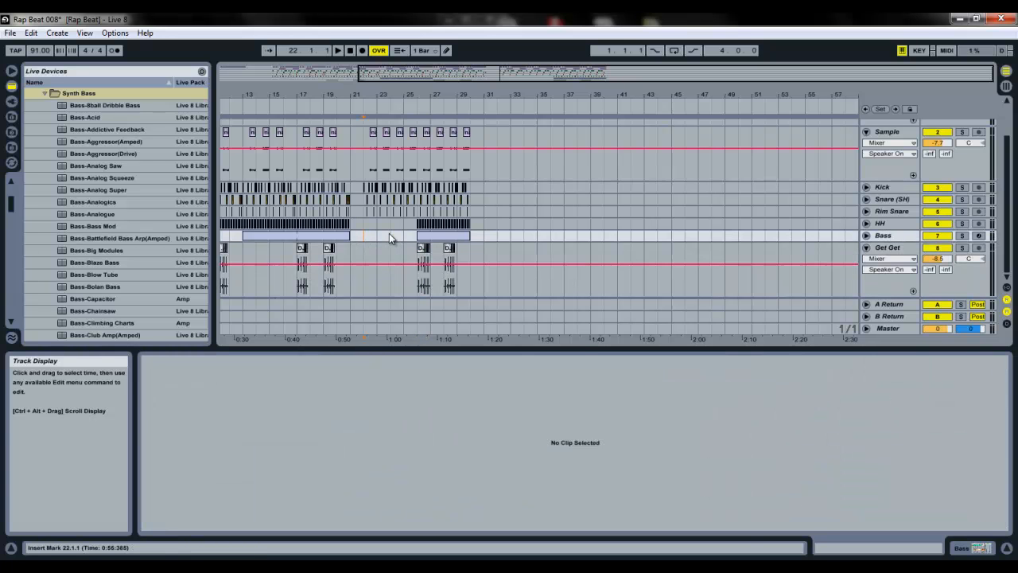
{"action": "key", "text": "space"}
Select the clips of all eight tracks from bar 22 through bar 29.
{"action": "left_click_drag", "start_coordinate": [470, 286], "coordinate": [365, 33]}
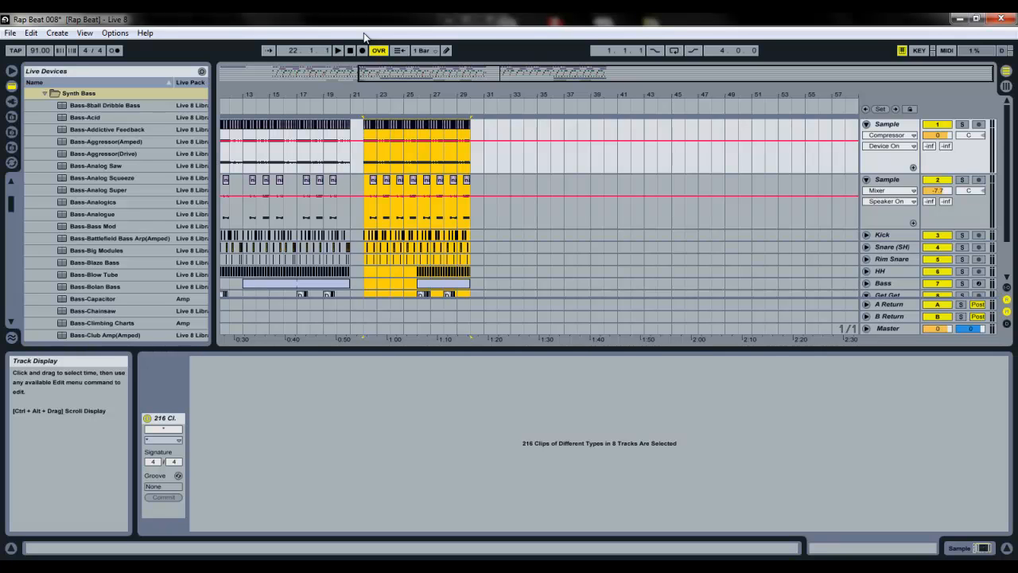
{"action": "key", "text": "alt+Tab"}
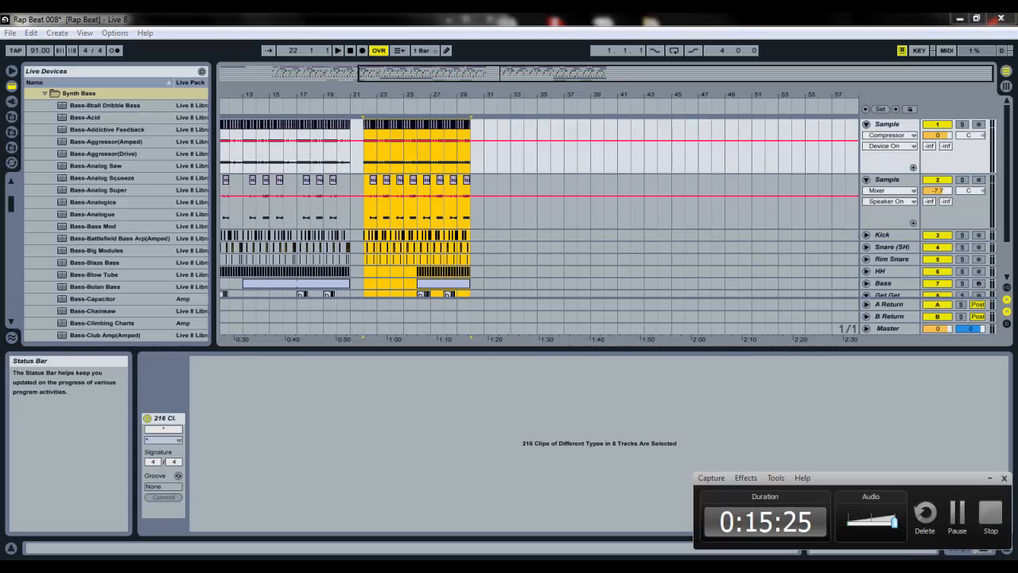